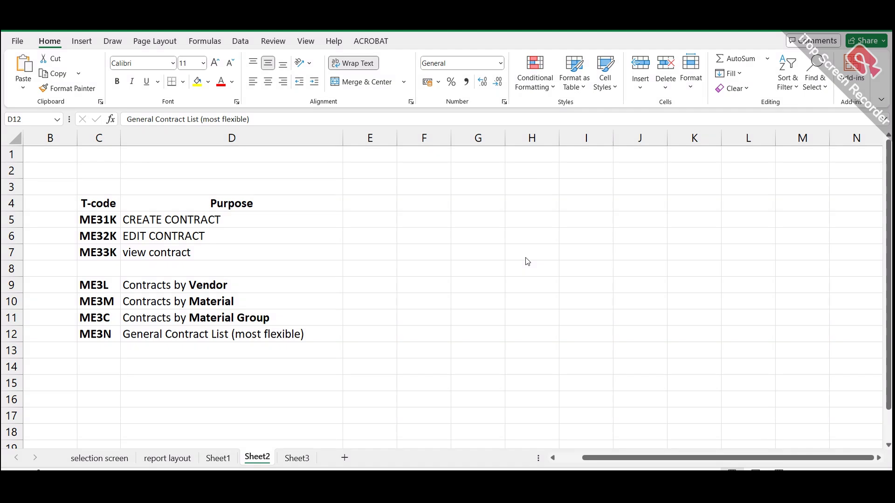
- Review the transaction codes for creating, editing and viewing contracts, ME31K, ME32K and ME33K, on Sheet2
left_click(101, 219)
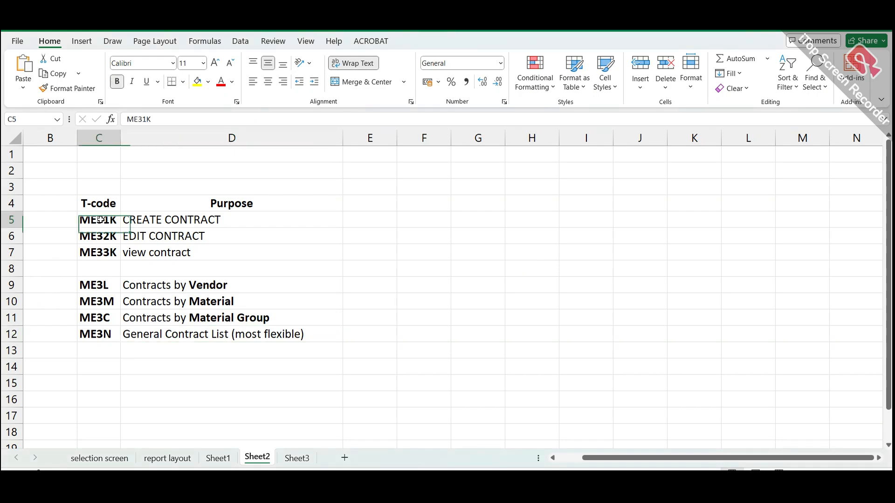
left_click(98, 235)
left_click_drag(98, 220, 169, 223)
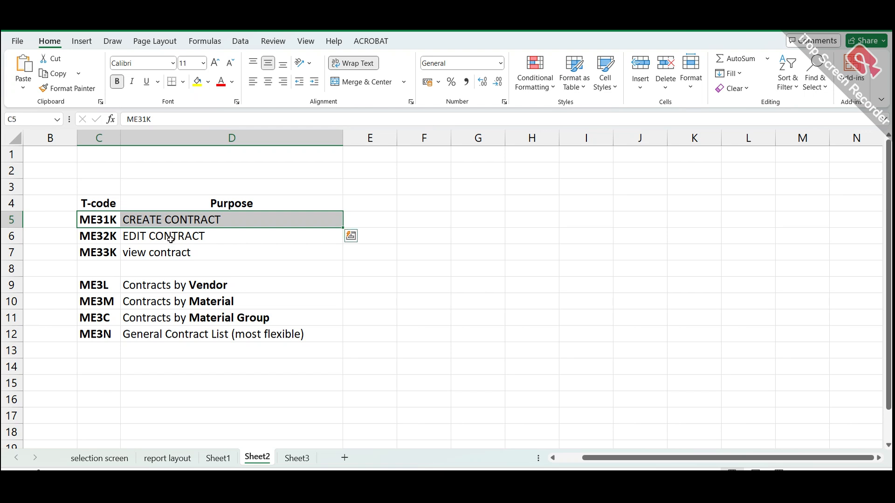
left_click(144, 240)
left_click_drag(97, 235, 169, 236)
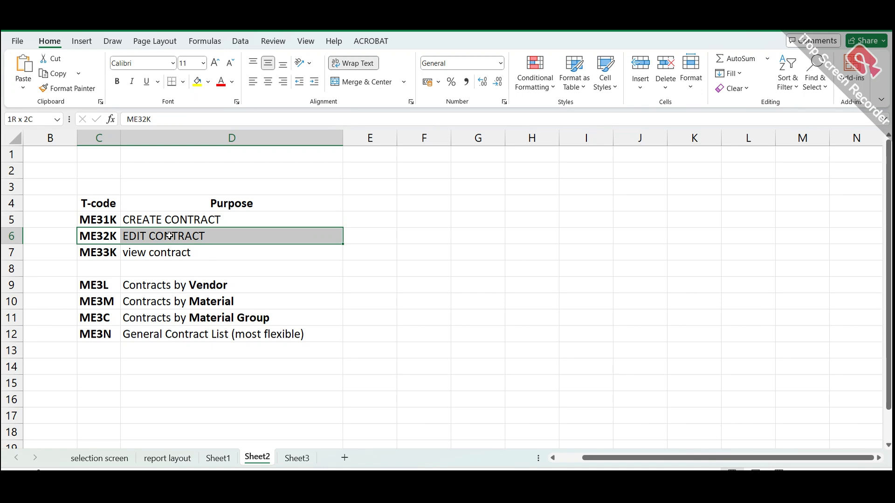
left_click_drag(169, 236, 169, 236)
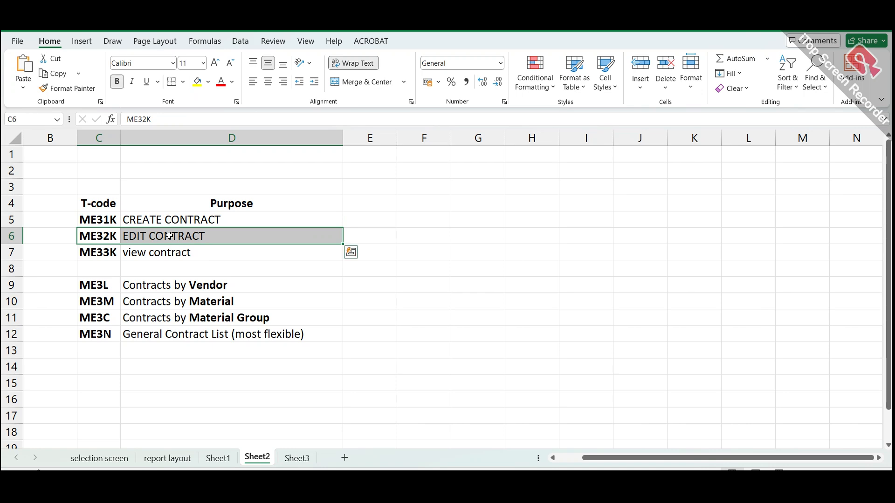
left_click(115, 252)
left_click_drag(107, 217, 172, 249)
left_click(192, 248)
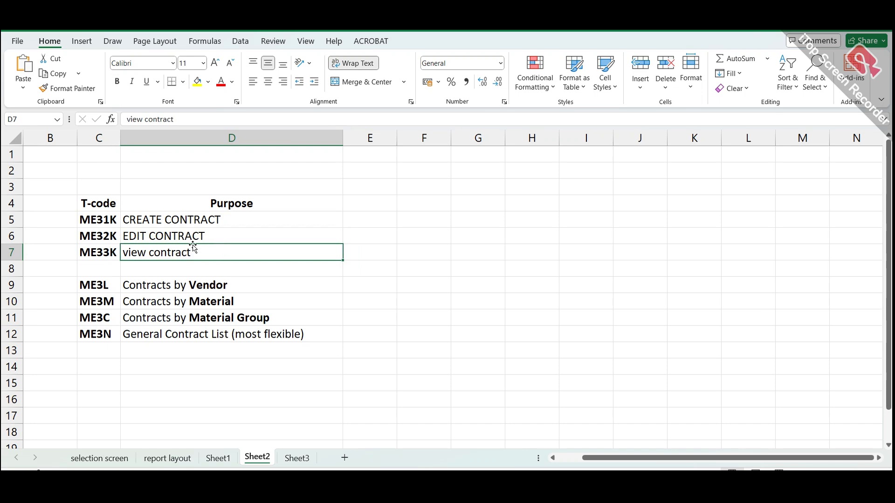
left_click_drag(103, 222, 174, 253)
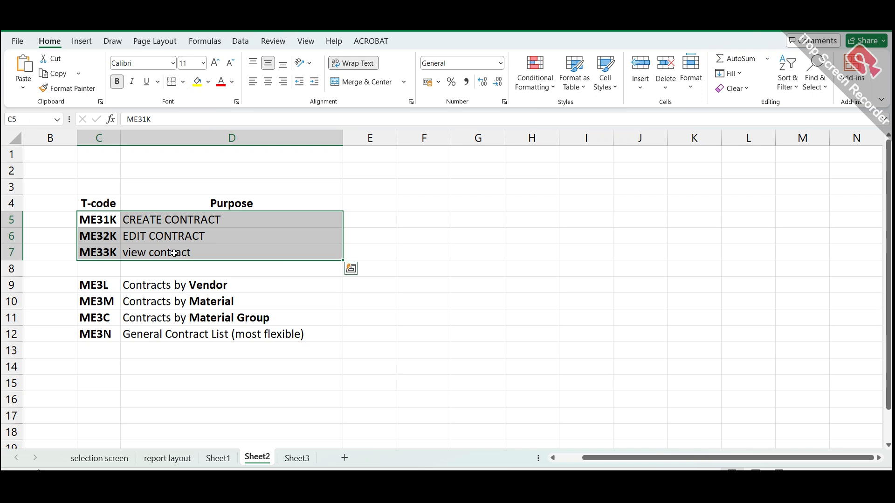
- Review the contract list transaction codes ME3L, ME3M, ME3C and ME3N with their purposes on Sheet2
left_click(95, 301)
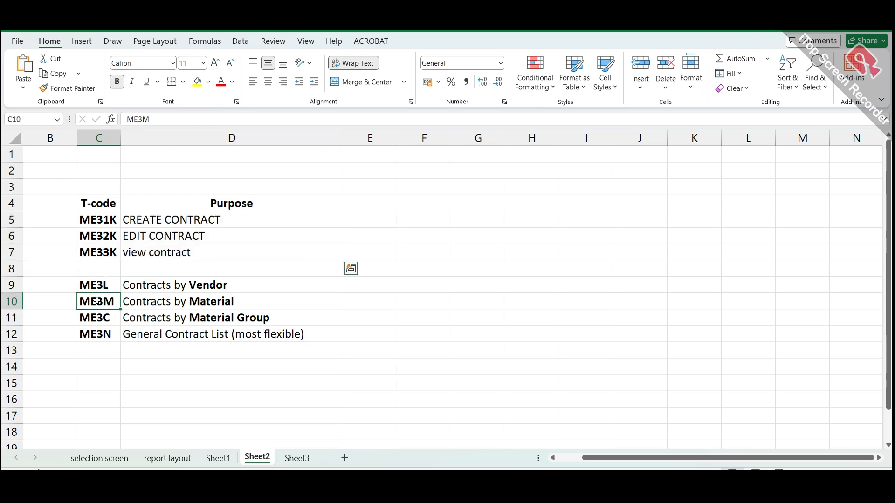
left_click(103, 289)
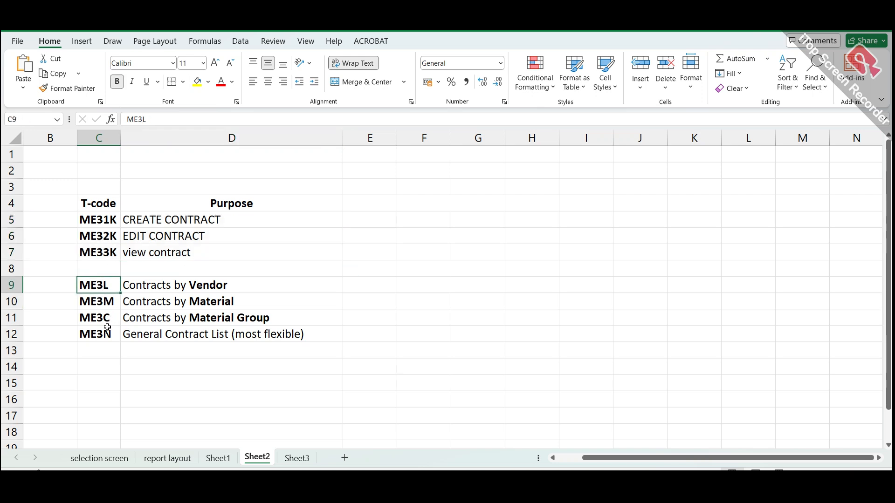
left_click(113, 311)
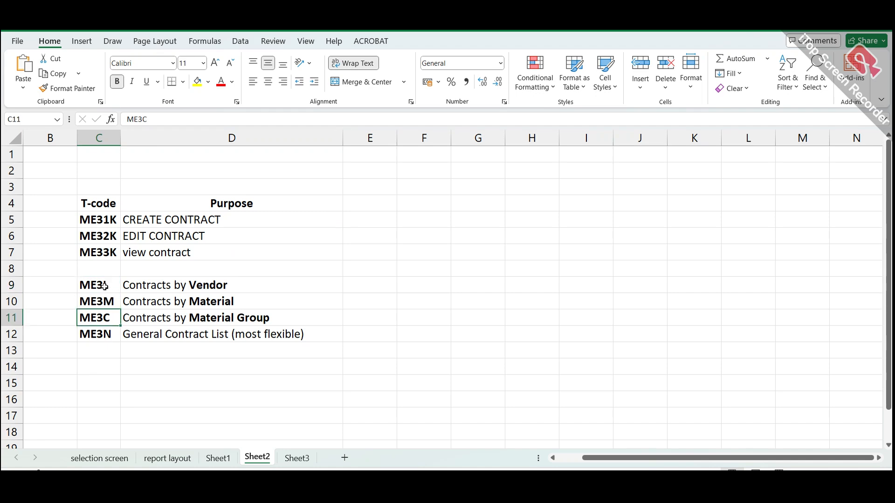
left_click_drag(105, 289, 180, 290)
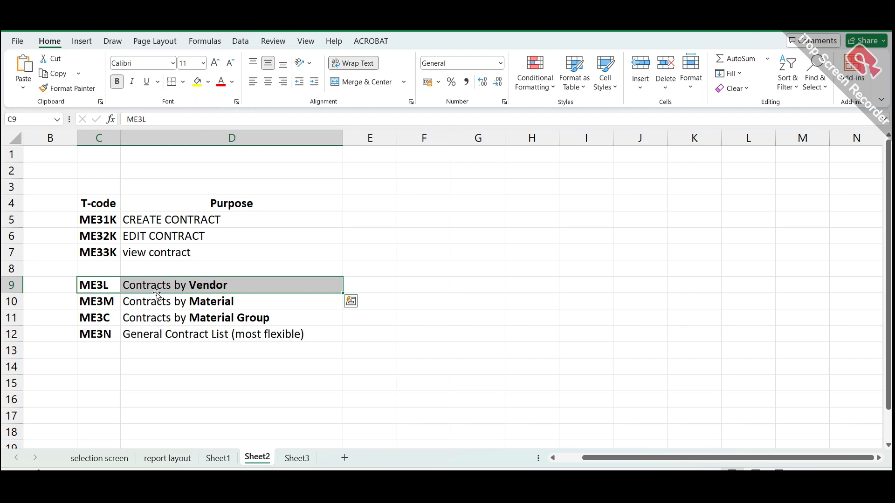
left_click(95, 301)
left_click(102, 318)
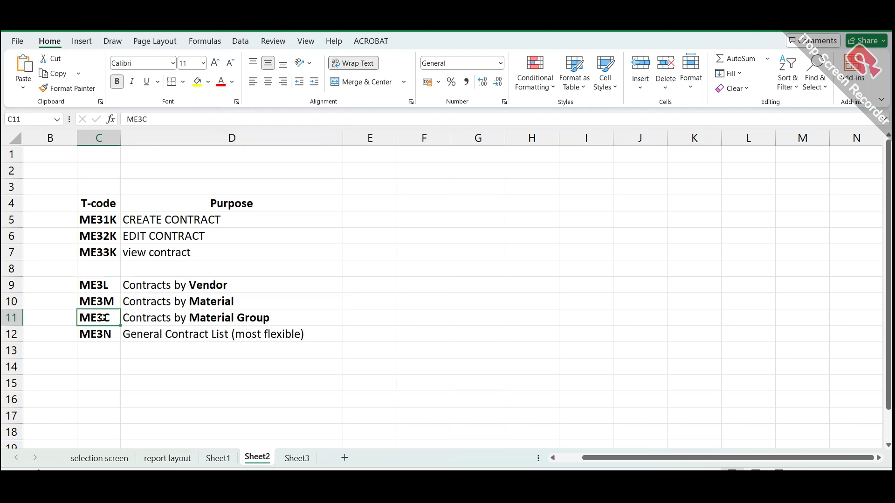
left_click(108, 335)
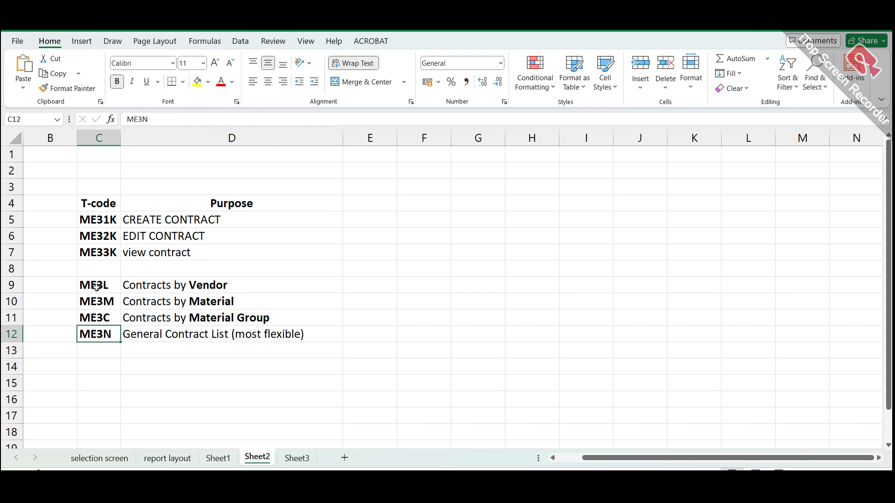
left_click_drag(95, 290, 154, 337)
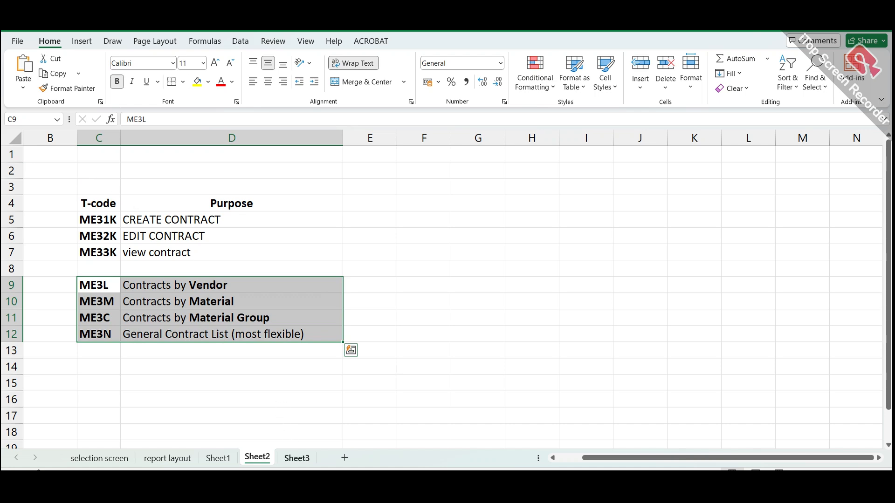
mouse_move(301, 485)
left_click(271, 285)
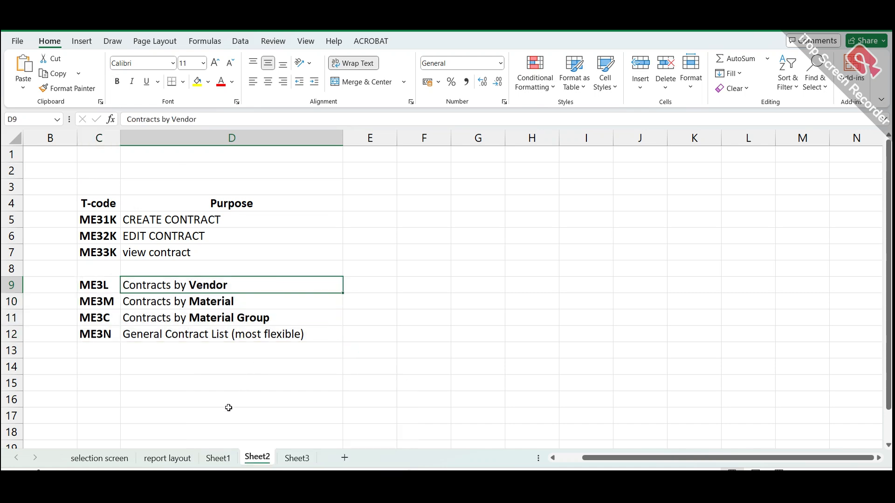
- Examine the material codes, service codes and their per unit prices on Sheet1
left_click(222, 459)
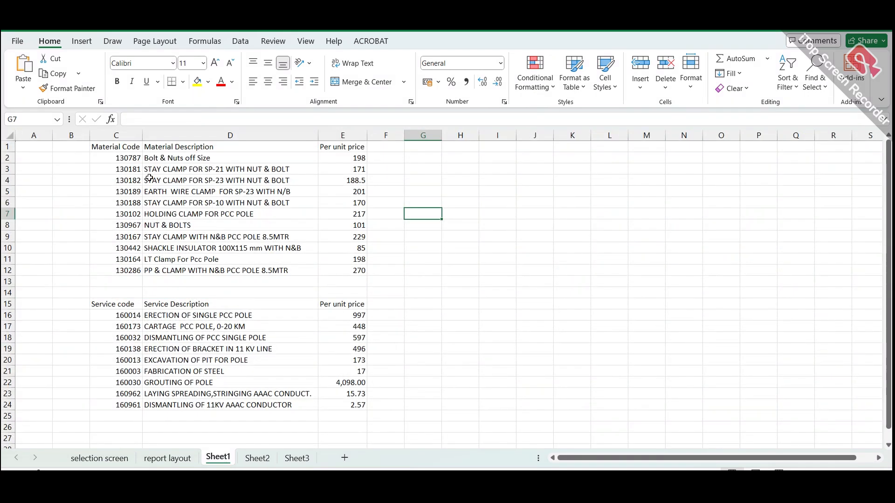
left_click_drag(135, 158, 136, 271)
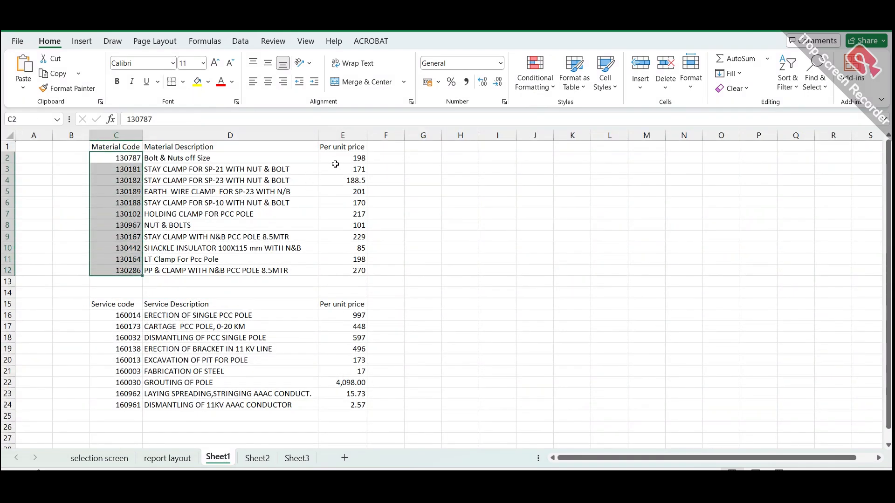
left_click_drag(343, 158, 358, 271)
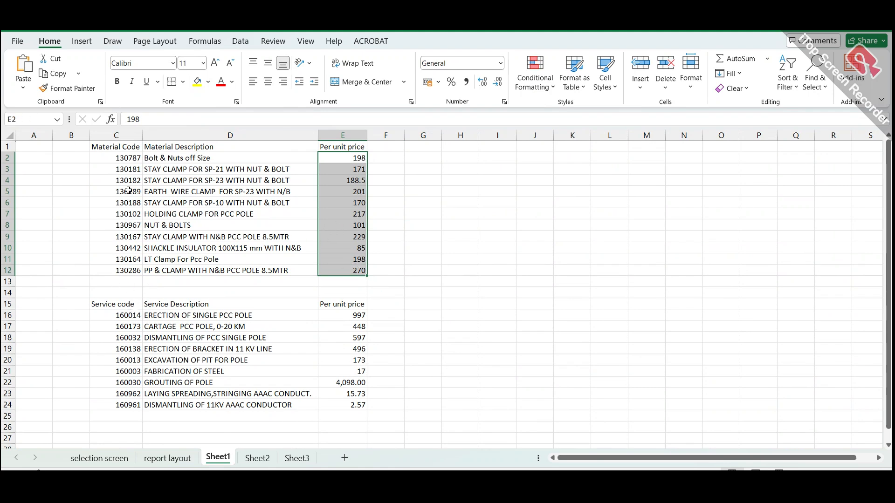
left_click(129, 317)
left_click_drag(129, 317, 144, 399)
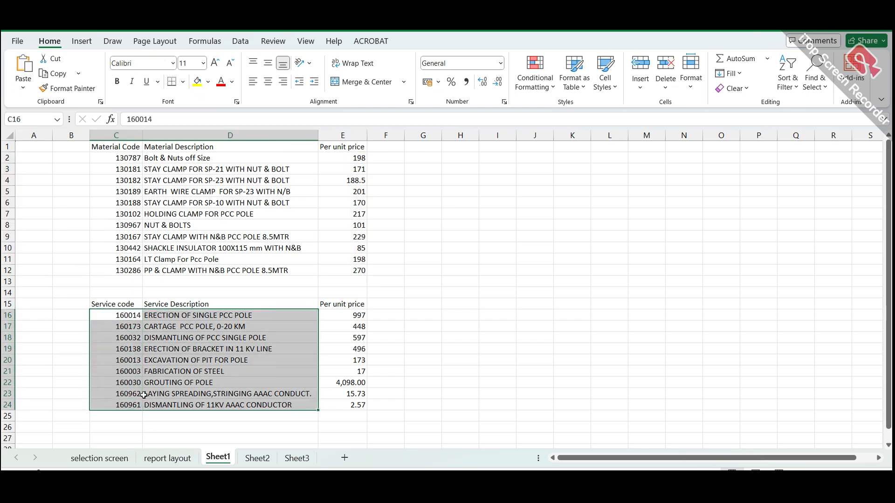
left_click(347, 313)
left_click_drag(347, 314, 357, 406)
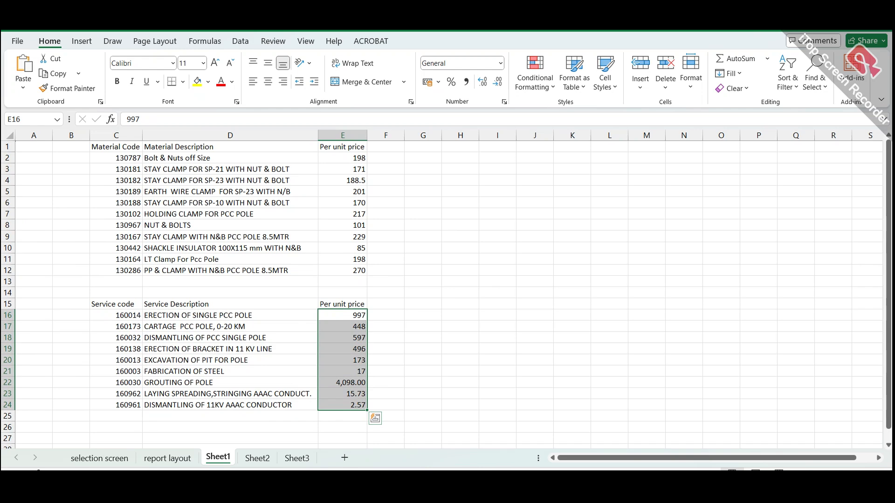
- Switch to the SAP Easy Access window and start transaction ME31K to create a contract
mouse_move(300, 482)
left_click(317, 455)
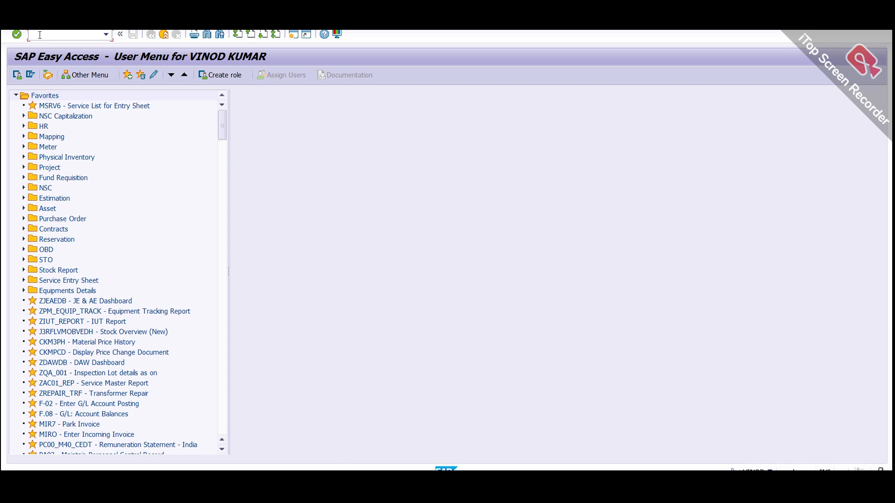
type("me31k")
key("Return")
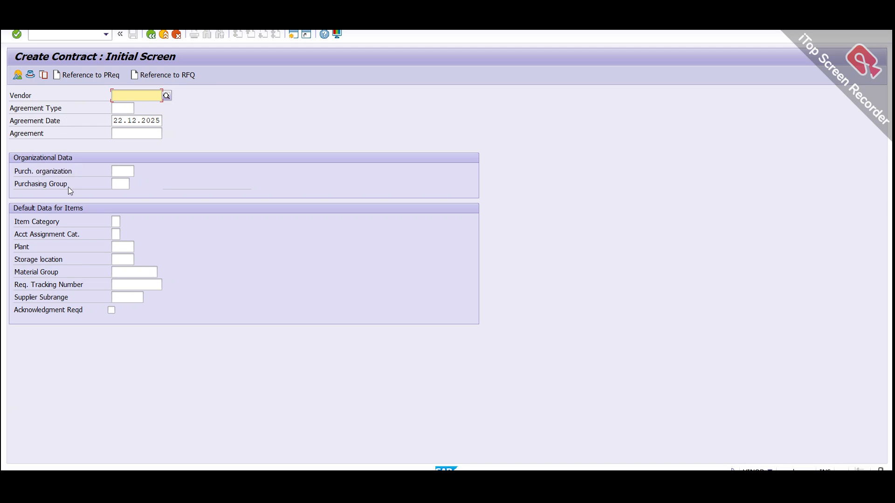
- Look up the vendor by its number and choose AZAD ASSOCIATES as the contract's vendor
type("2")
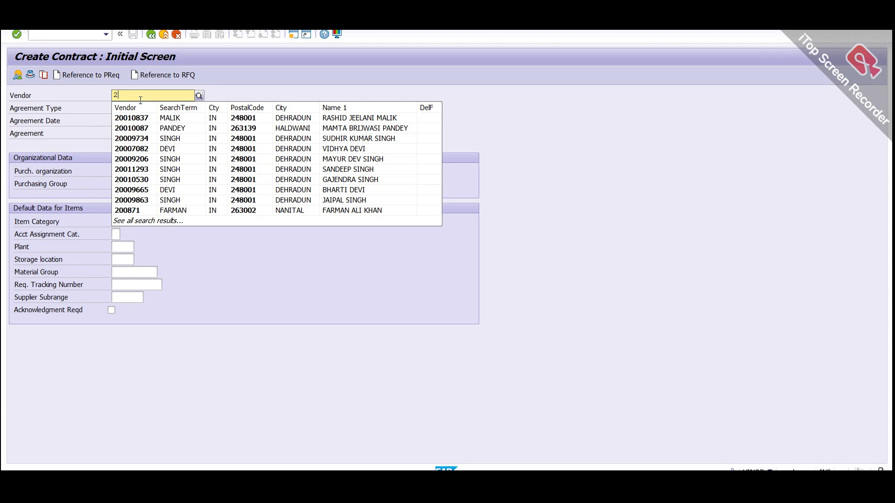
type("00042")
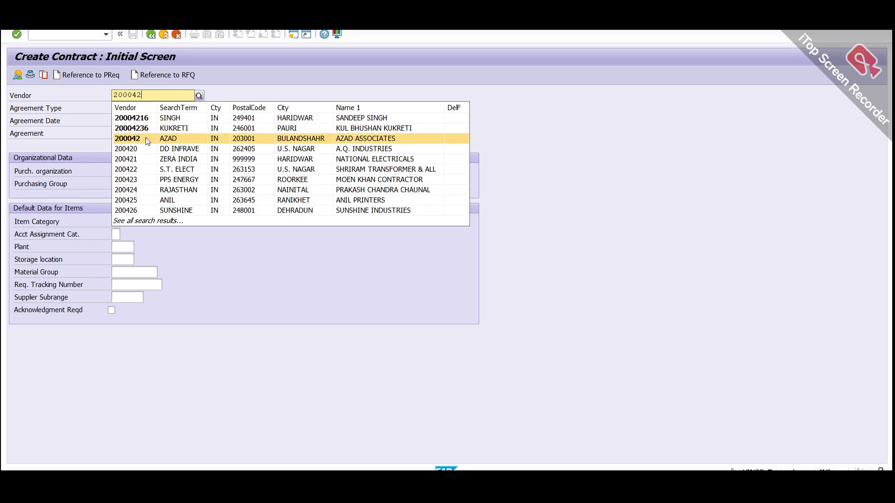
left_click(147, 139)
- Set the agreement type to ZDSO (Div. V Supply Order) from the list of possible document types
left_click(124, 108)
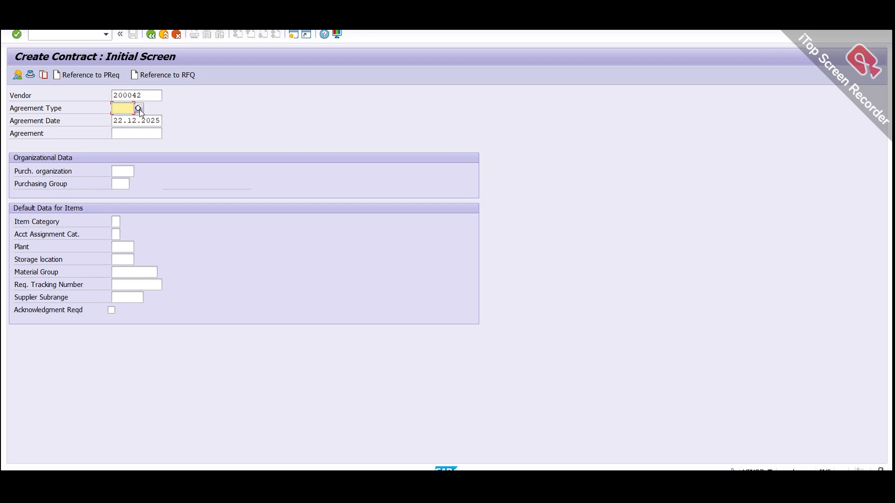
left_click(139, 109)
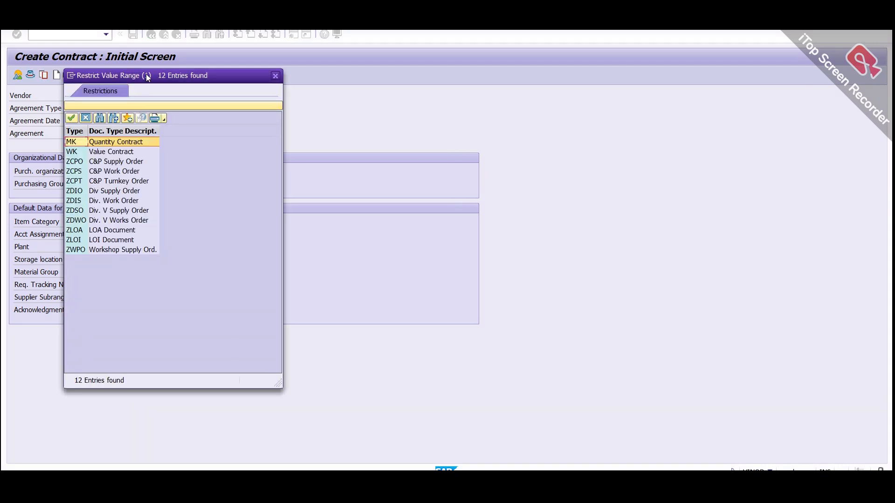
left_click_drag(147, 77, 455, 82)
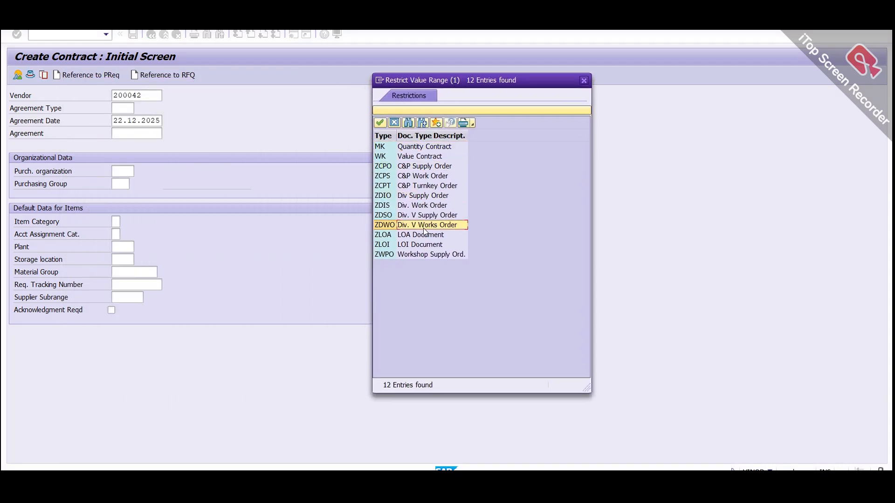
left_click(428, 245)
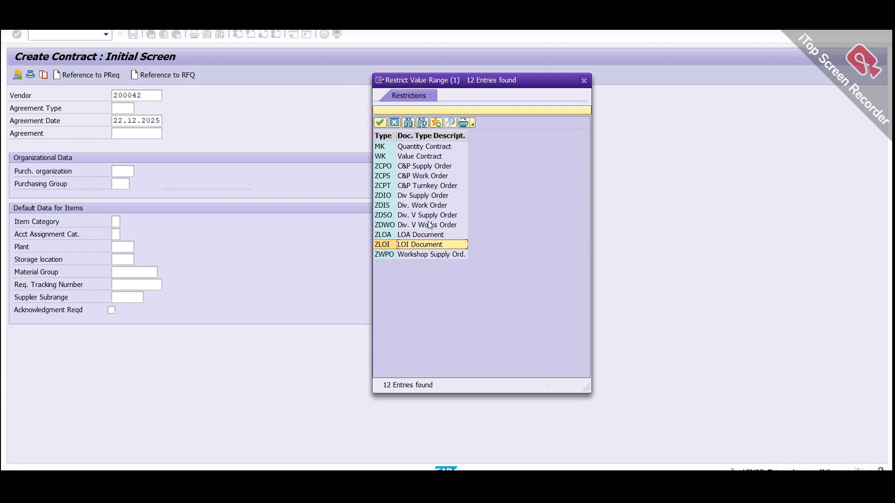
left_click(429, 217)
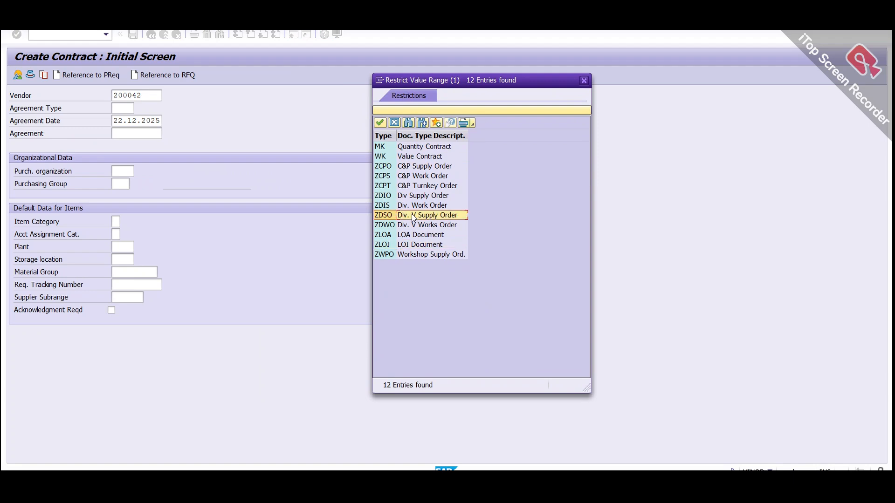
left_click(451, 226)
left_click(442, 228)
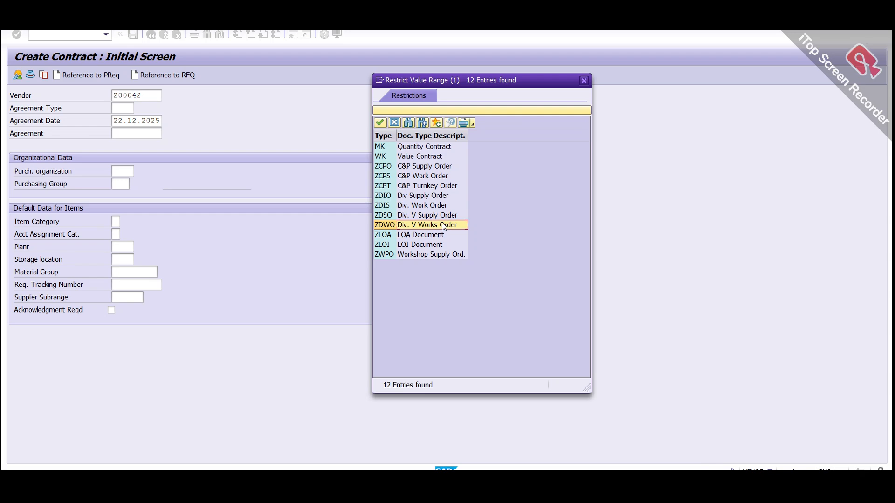
left_click(445, 217)
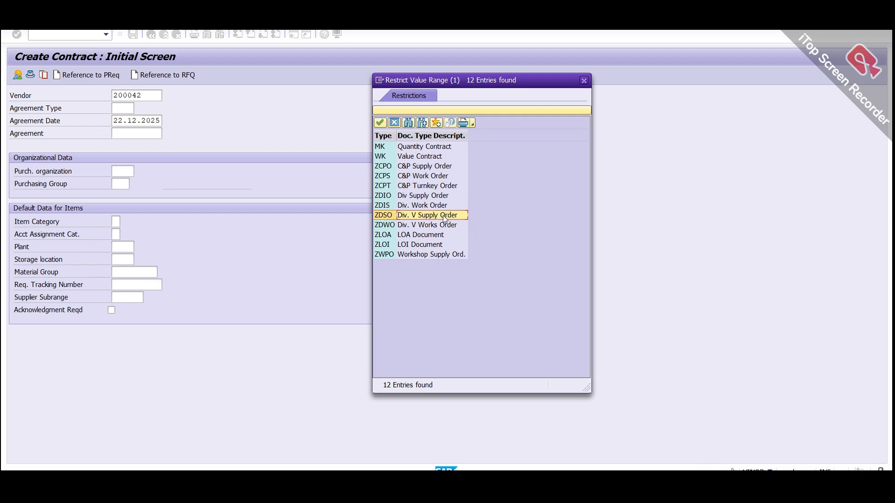
double_click(445, 216)
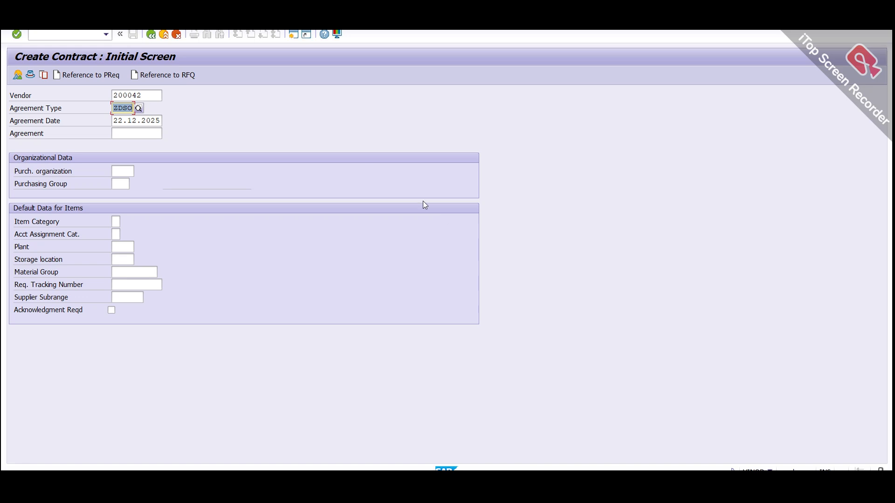
- Set the agreement date to 01.12.2025
left_click(159, 121)
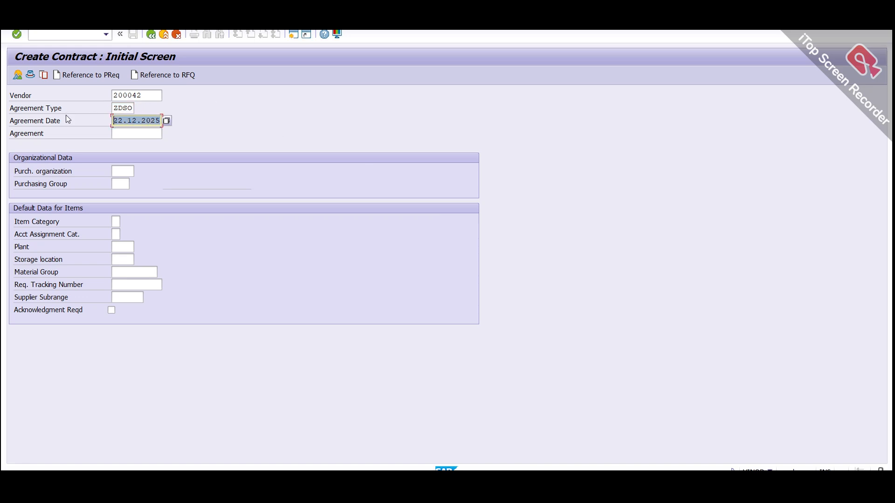
type("01.")
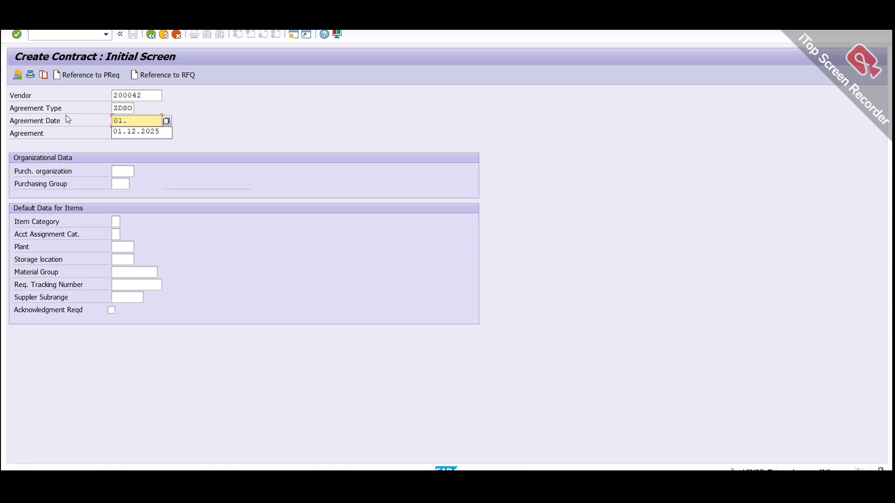
type("12.2025")
key("Tab")
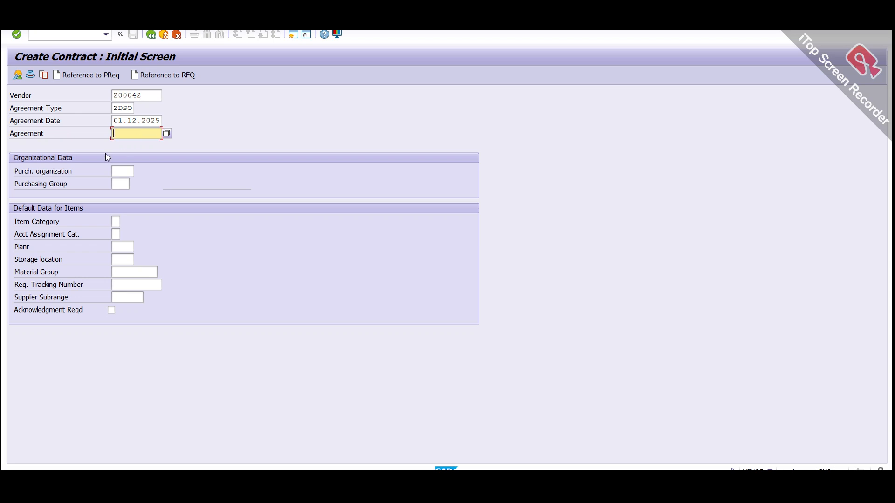
- Set the purchasing organization to UPCL and the purchasing group to D70, and continue to the contract's header data
left_click(126, 169)
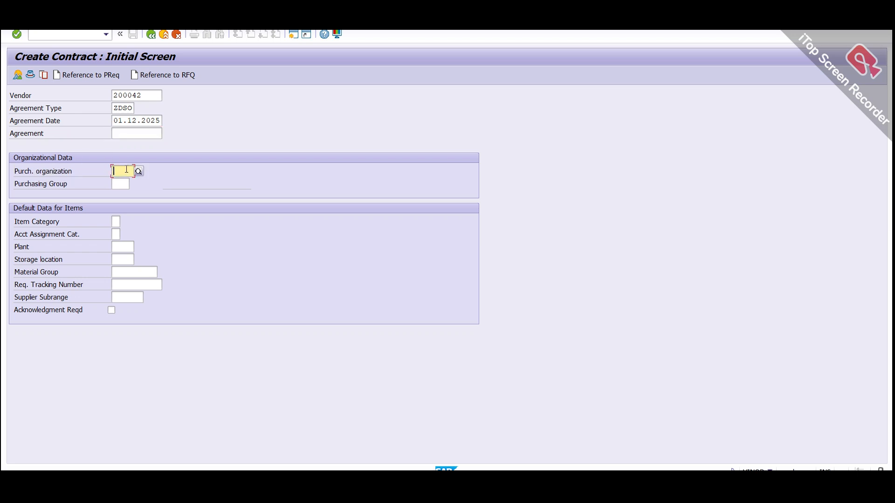
type("upcl")
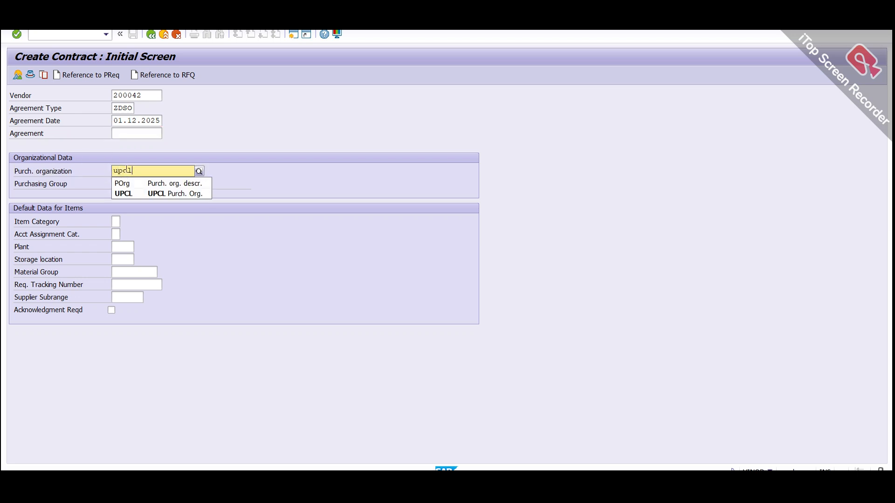
left_click(124, 197)
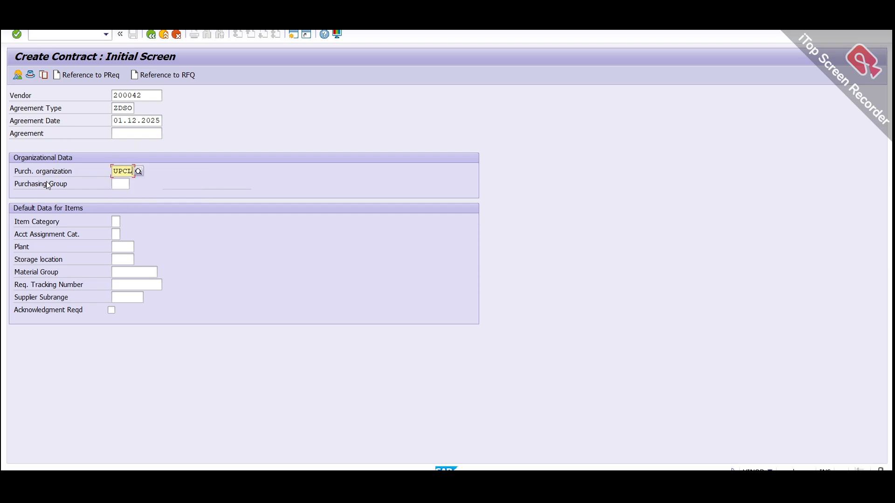
left_click(117, 183)
type("d70")
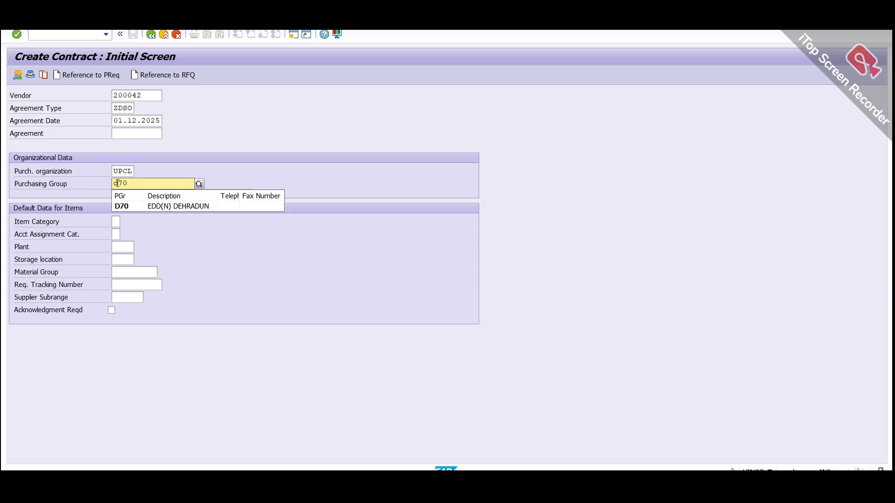
left_click(126, 206)
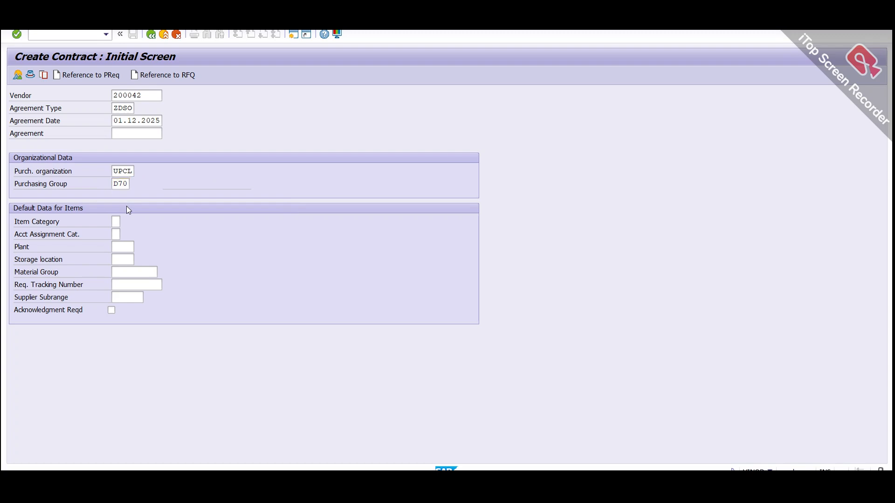
key("Return")
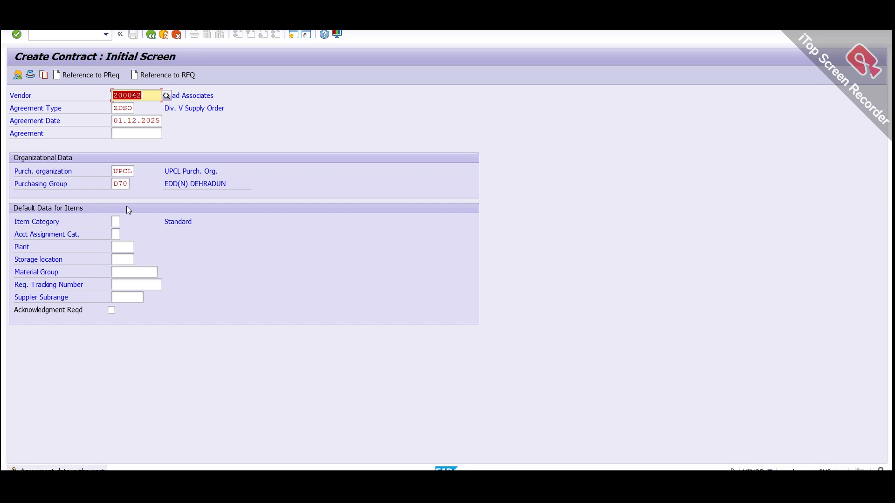
key("Return")
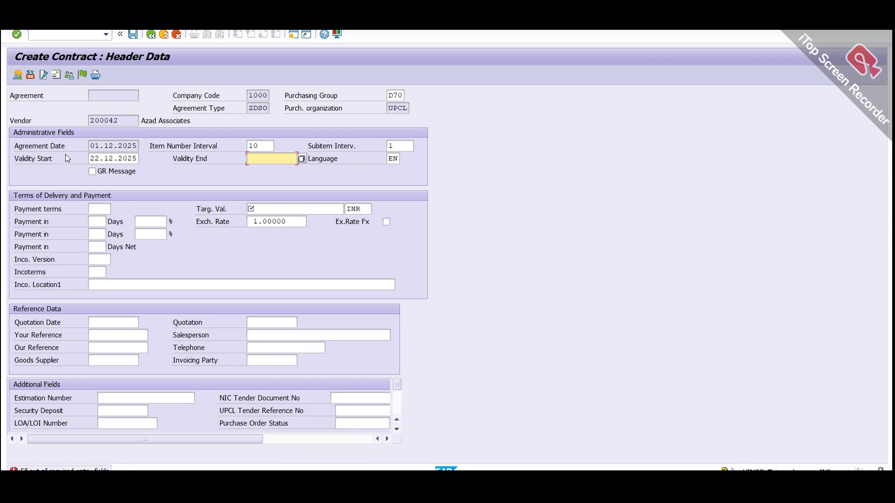
- Set the contract's validity start to 01.12.2025 and its validity end to 31.12.2026
left_click_drag(137, 158, 90, 158)
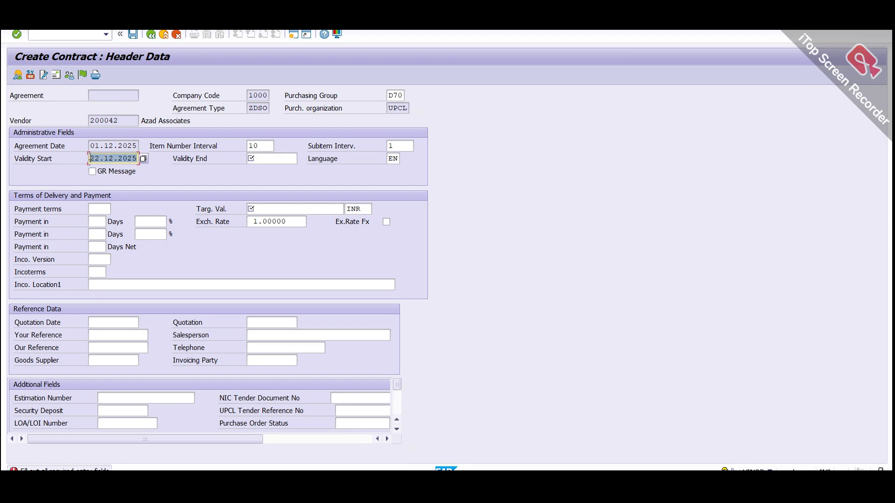
type("01.12.")
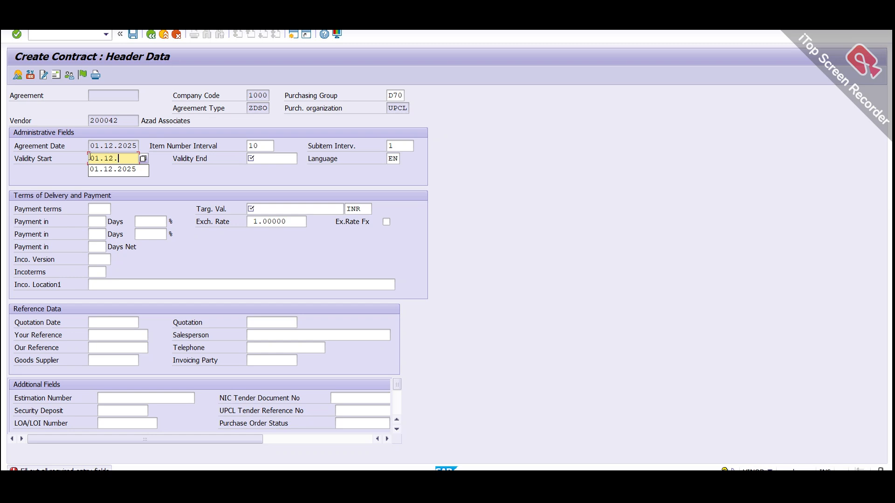
type("2025")
key("Tab")
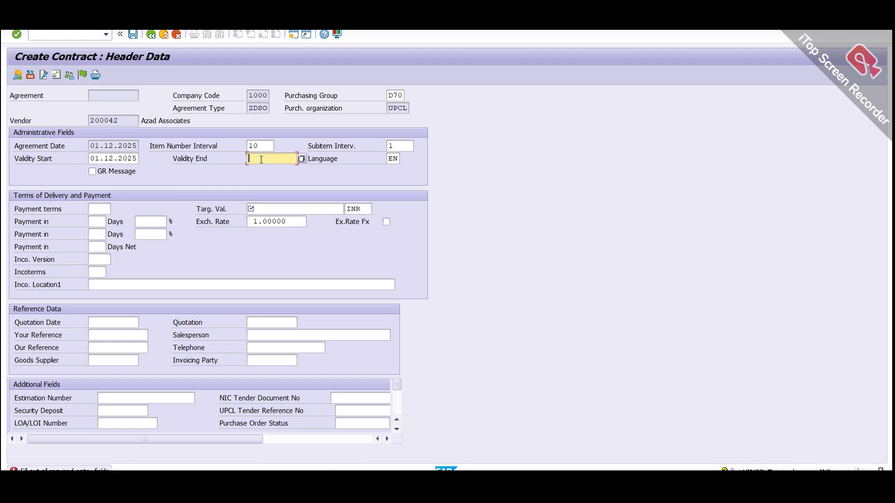
type("31.12.2026")
key("Tab")
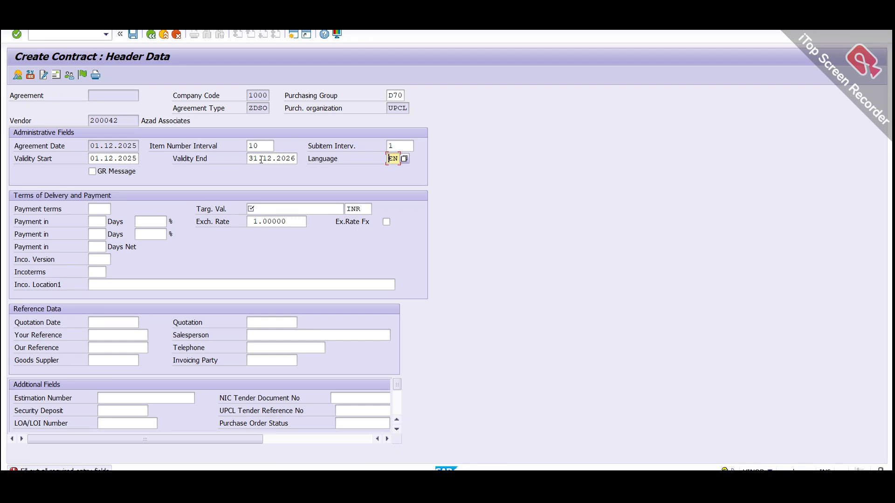
- Enter a target value of 100000 INR in the contract's delivery and payment terms
left_click(264, 209)
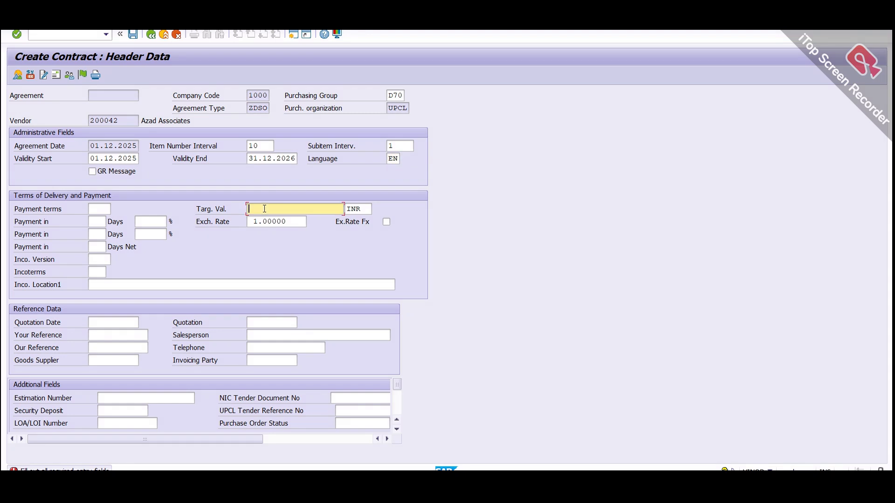
type("10")
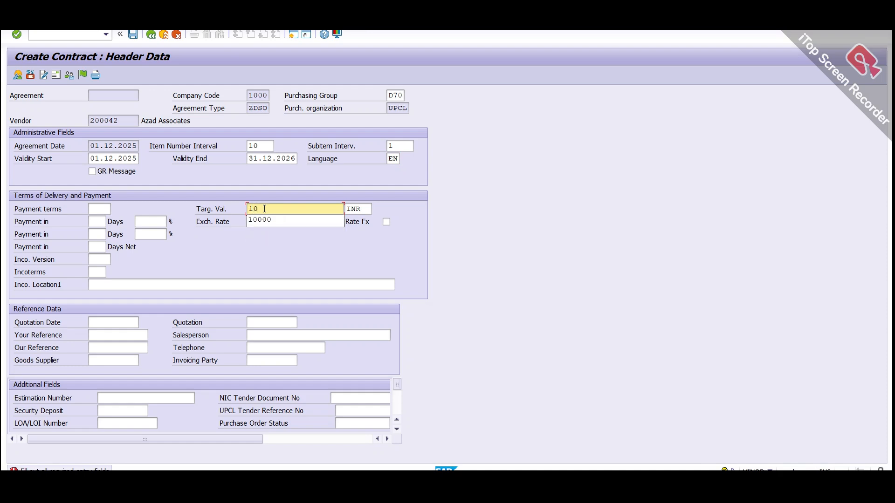
type("0000")
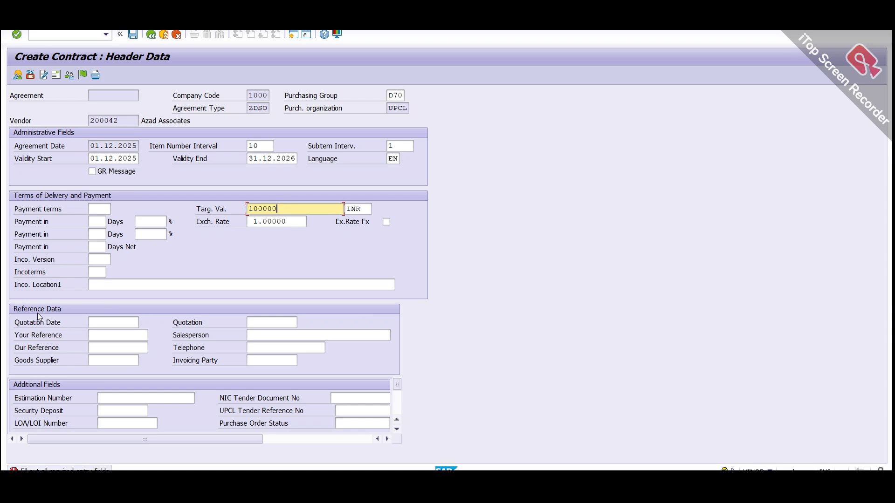
- Review the header's optional reference, additional and EMD fields, including estimation number, tender numbers and purchase order status
left_click(101, 335)
left_click(109, 348)
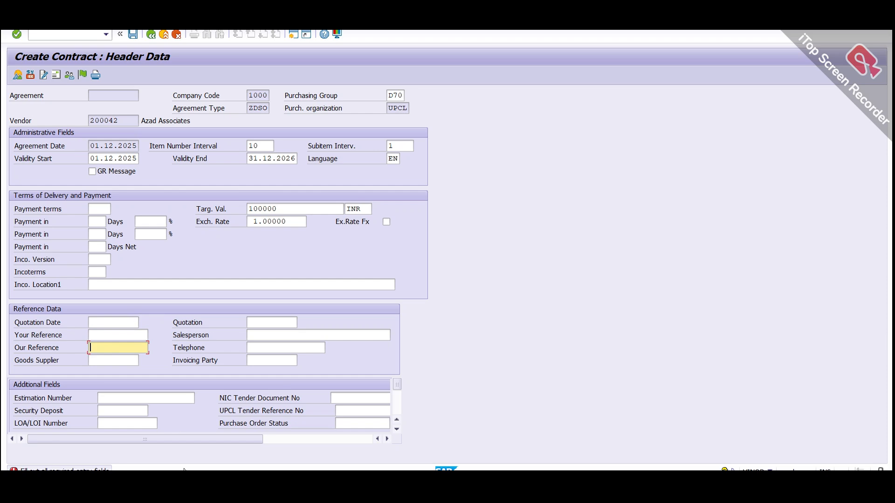
left_click(106, 397)
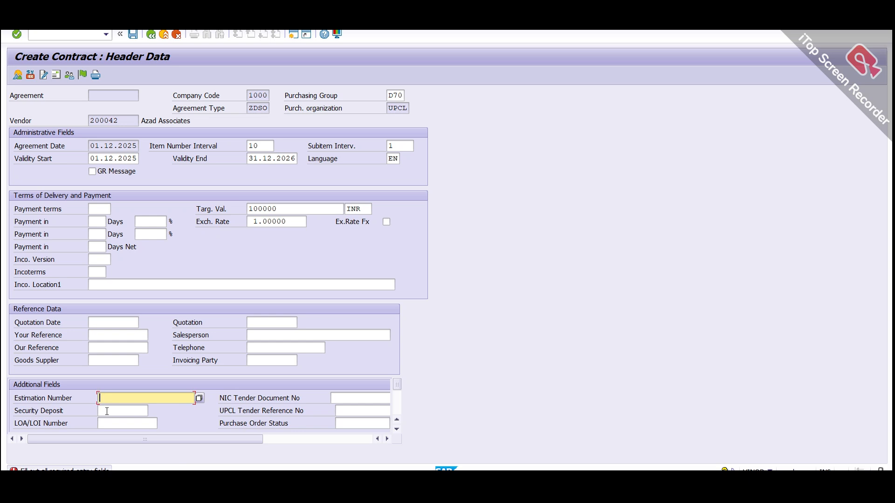
left_click(350, 399)
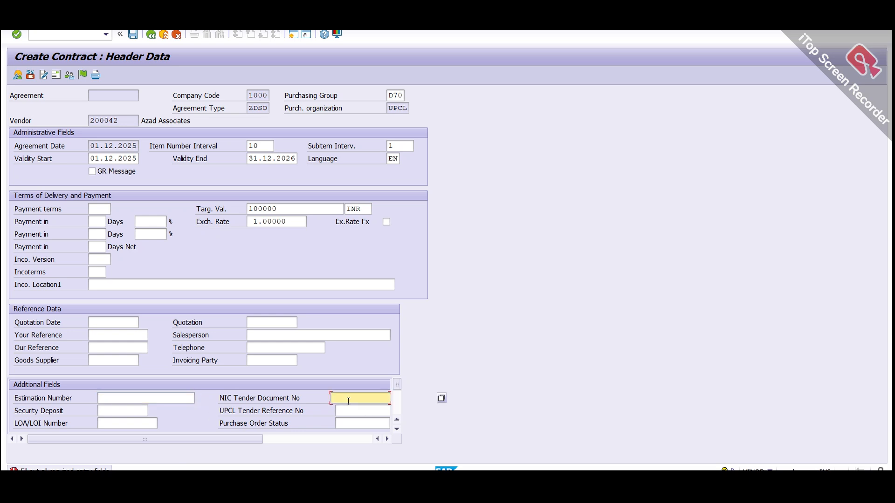
left_click(362, 422)
left_click(357, 411)
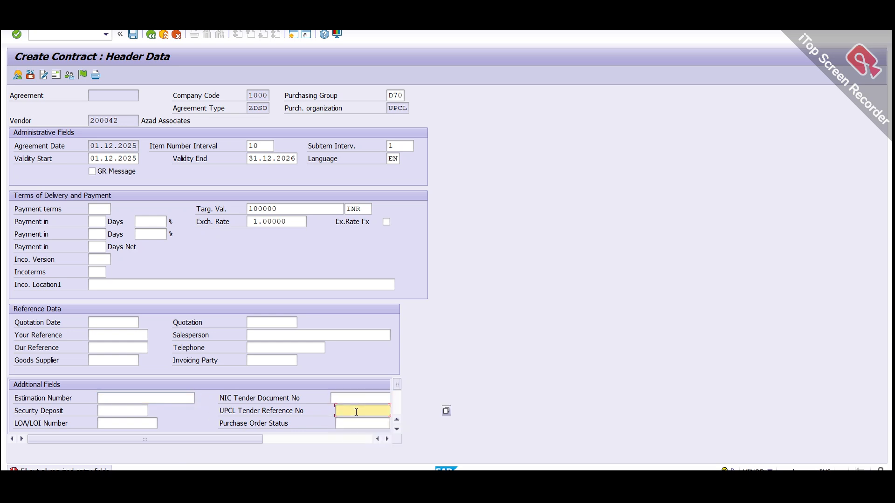
mouse_move(247, 440)
left_mouse_down()
mouse_move(317, 441)
mouse_move(243, 442)
left_mouse_up()
left_click(396, 429)
left_click(396, 429)
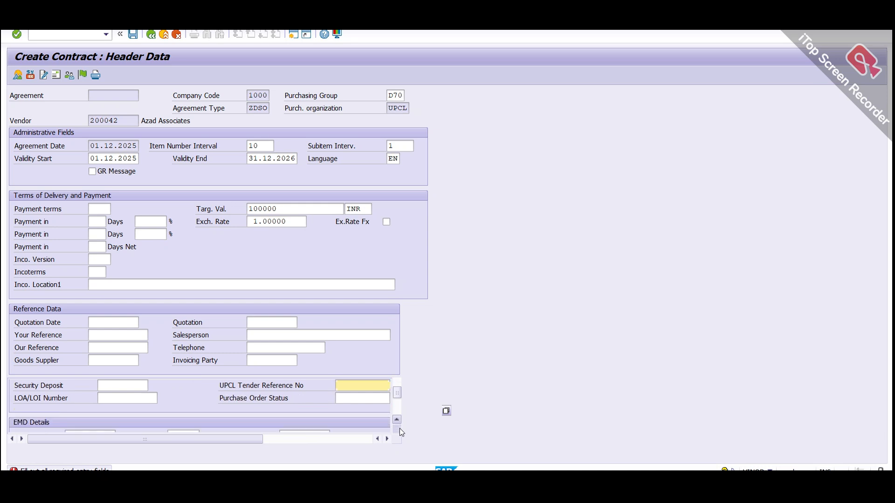
left_click(397, 429)
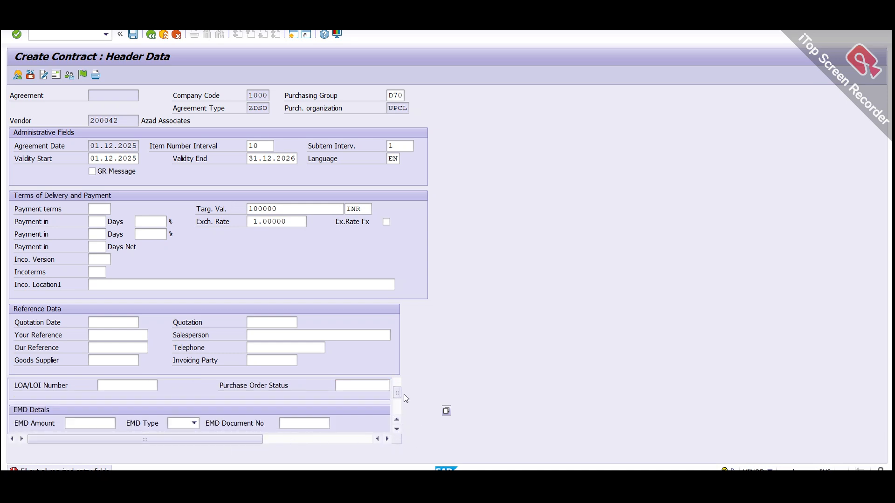
left_click_drag(399, 392, 399, 383)
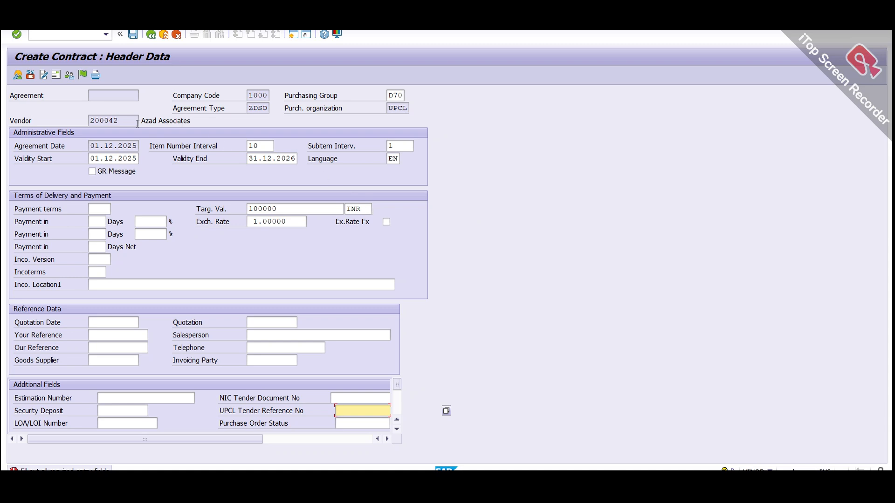
- Accept the header data and enter material code 130787 from the Excel workbook for item 10 in the item overview
key("Return")
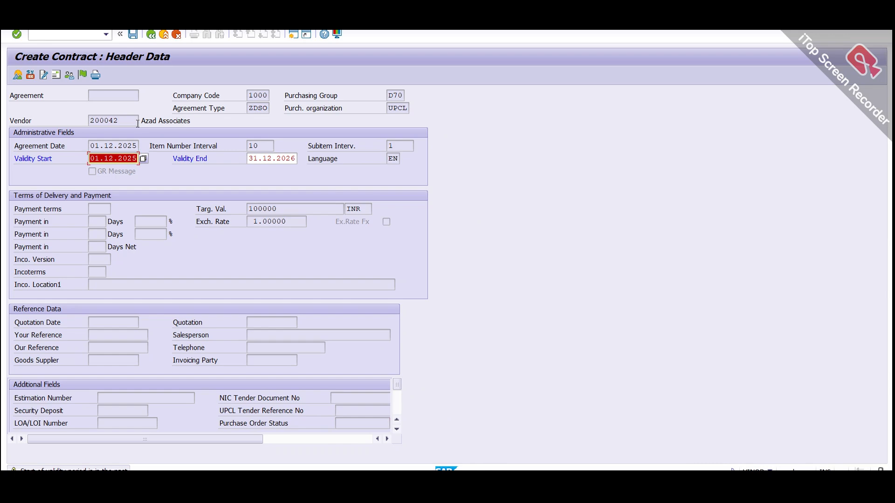
key("Return")
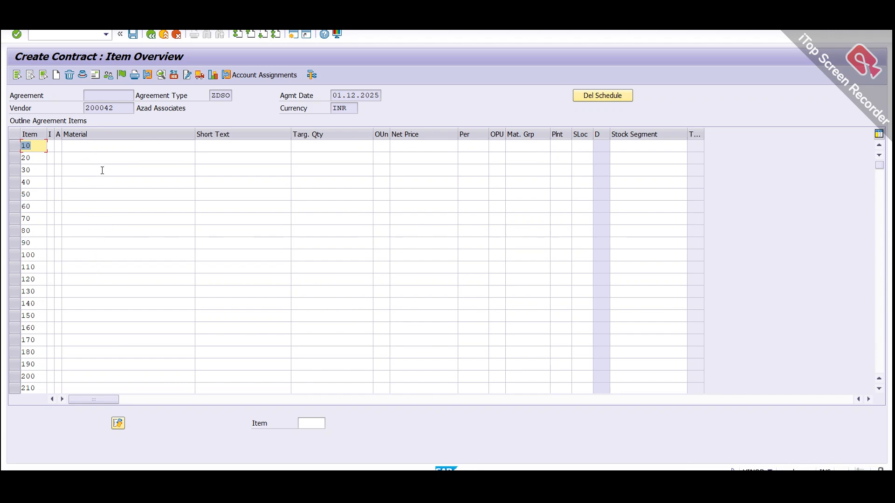
left_click(83, 144)
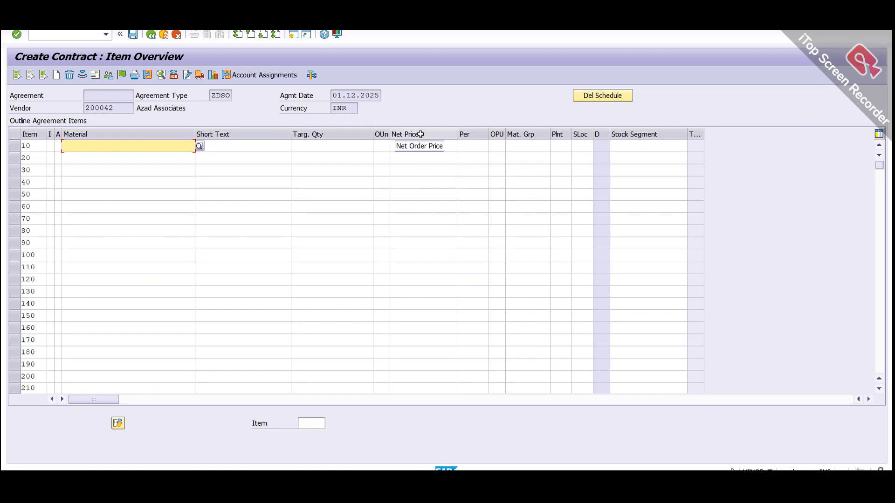
key("alt+Tab")
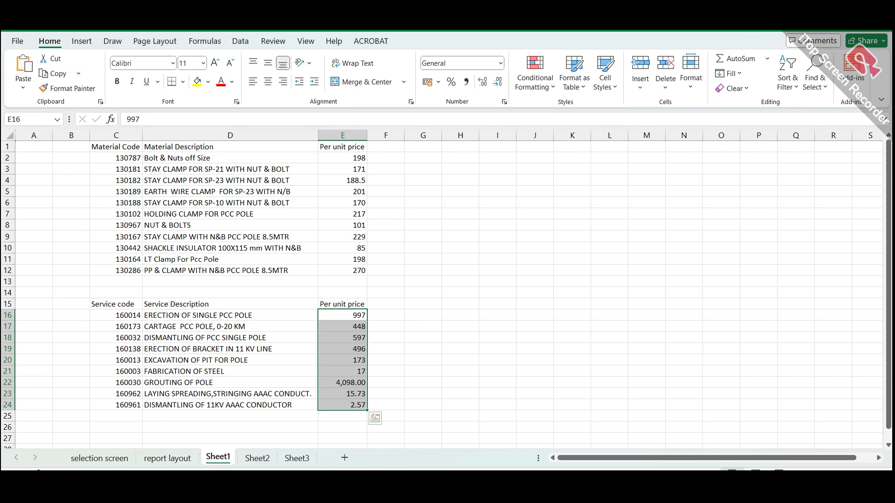
key("alt+Tab")
type("13")
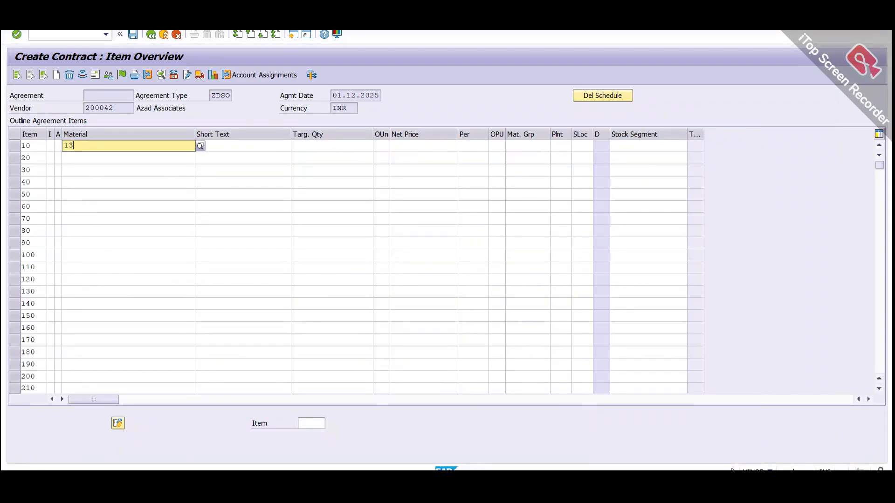
type("0787")
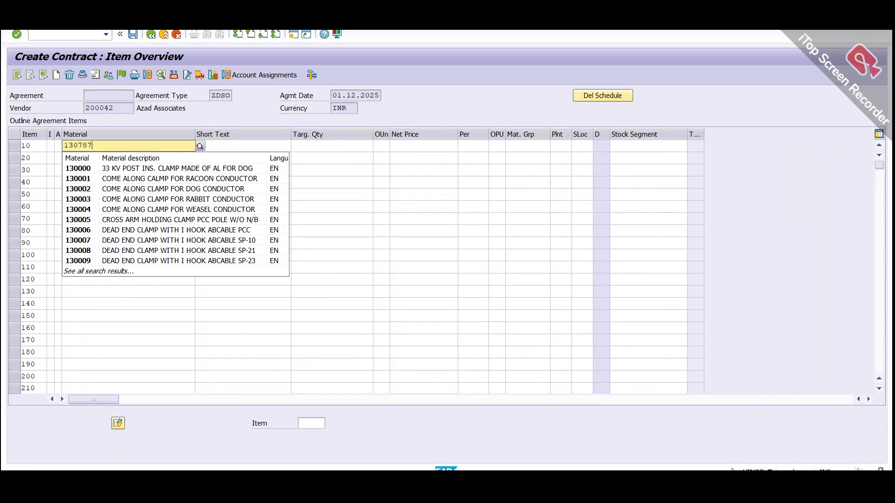
left_click(97, 169)
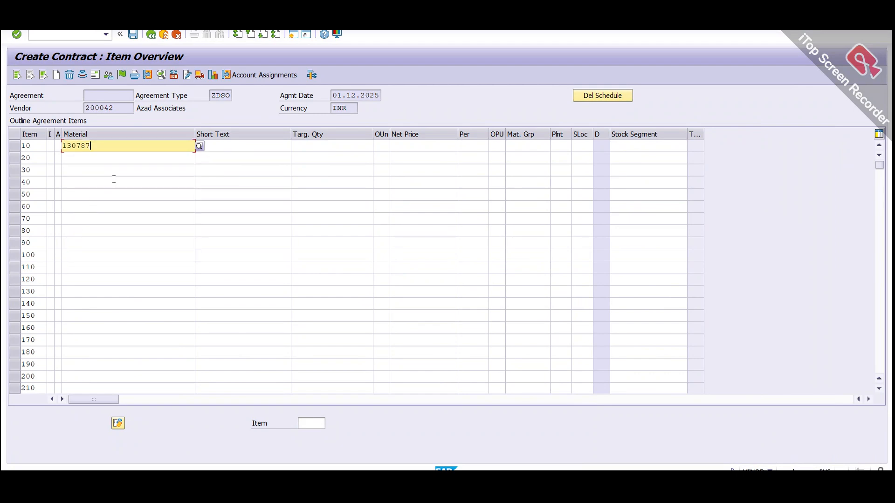
- Check the unit price of material 130787 in the Excel workbook and enter a net price of 198 for item 10 in SAP
key("alt+Tab")
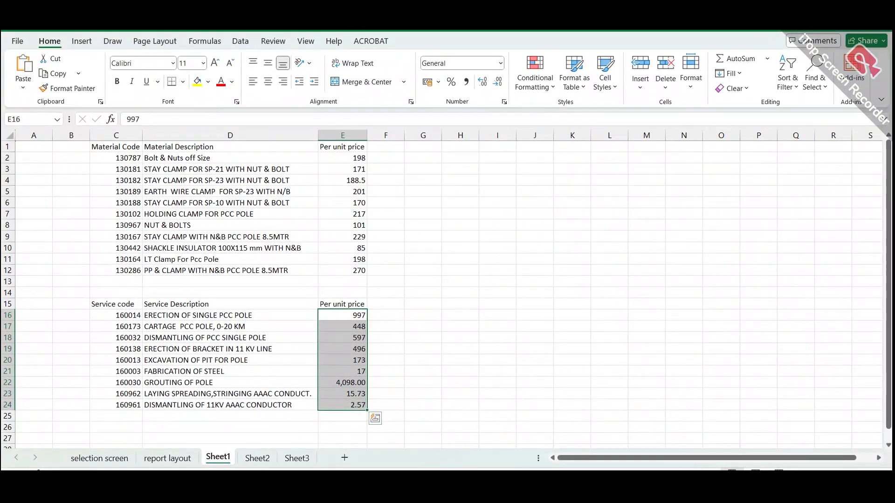
key("alt+Tab")
key("Return")
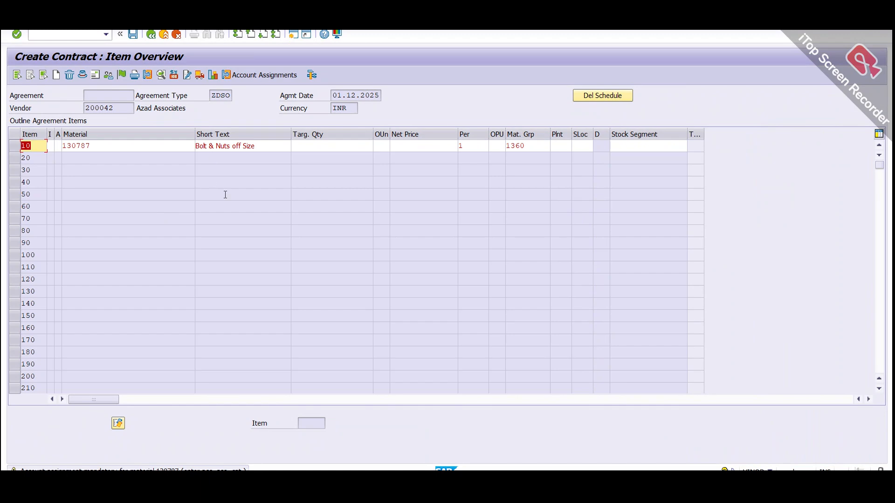
key("Return")
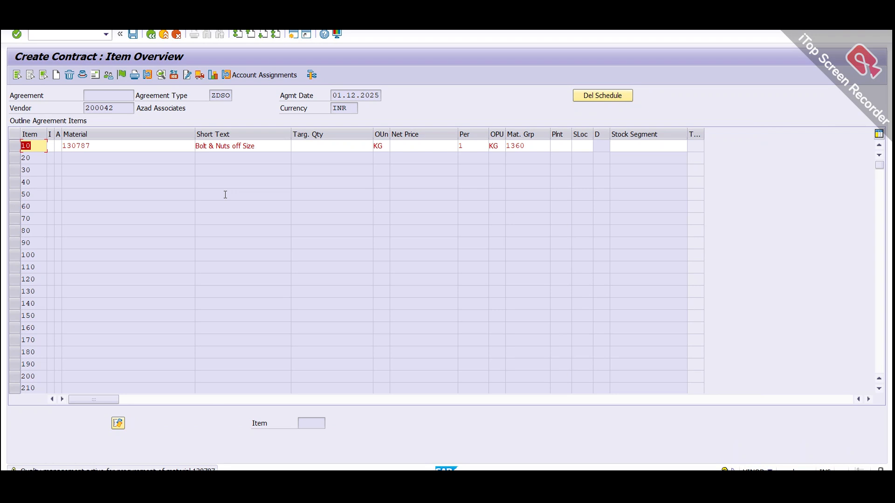
key("Return")
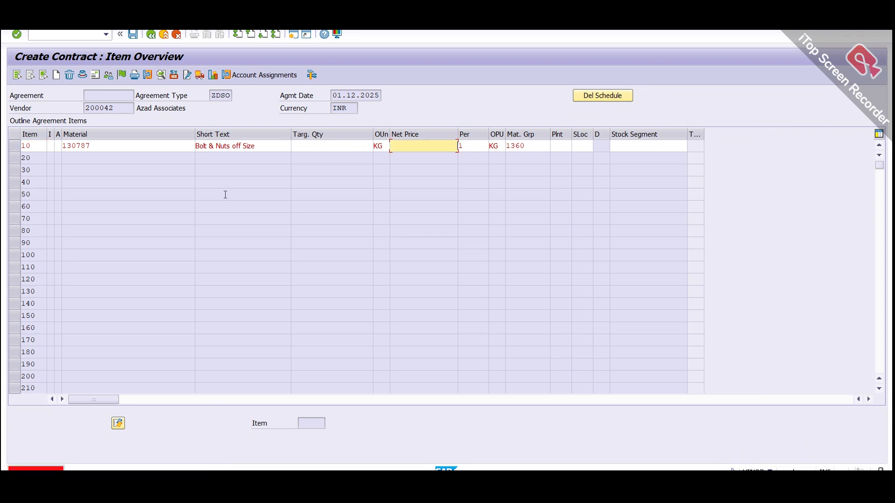
type("198")
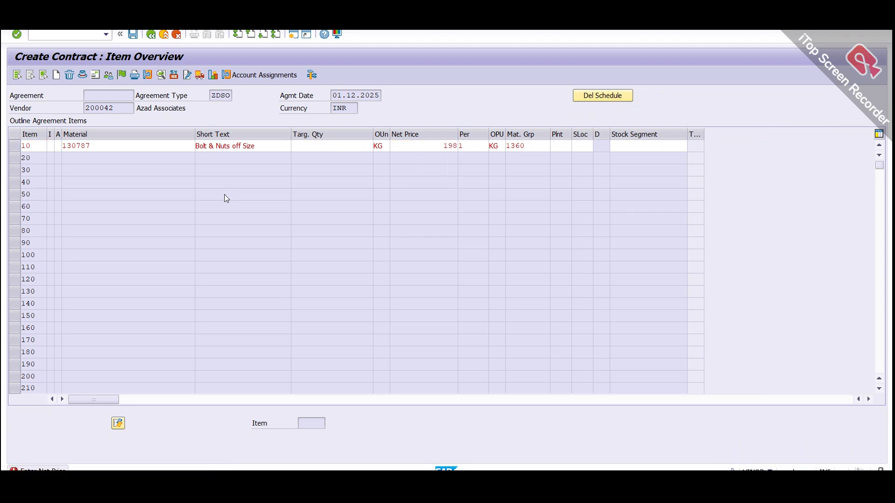
key("Return")
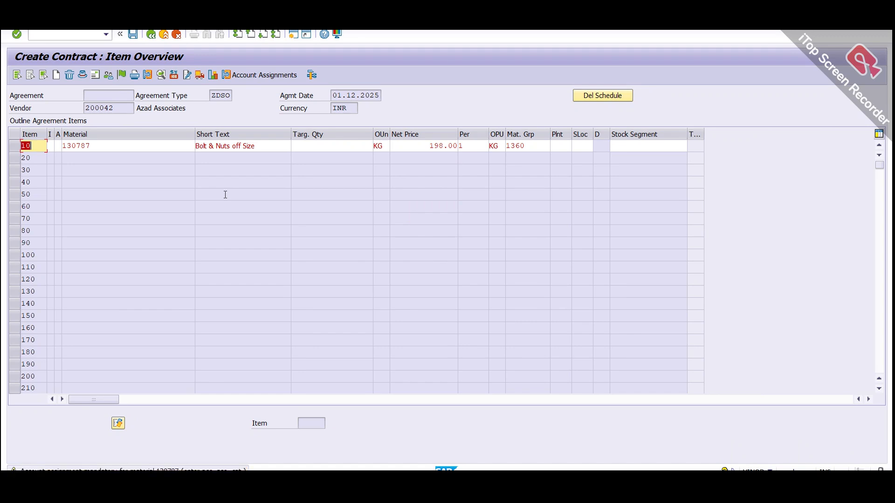
- Set the plant of item 10 to 1270 and confirm the item line
left_click(567, 146)
type("1270")
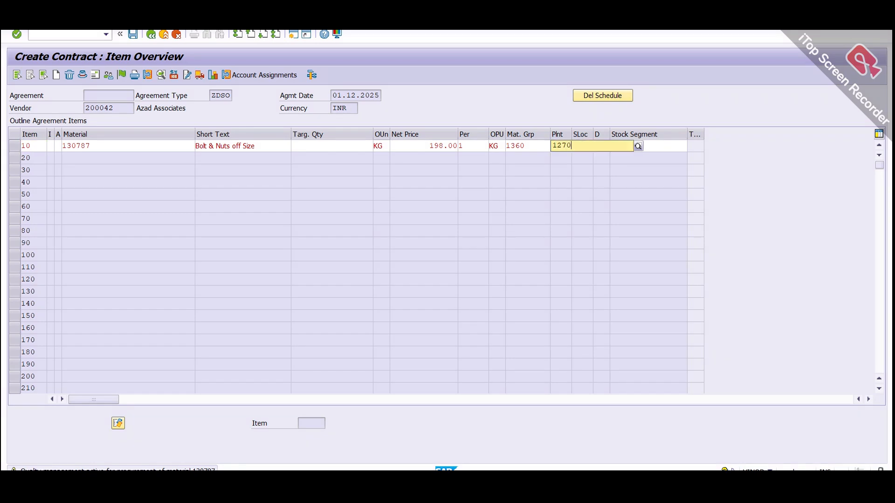
key("Return")
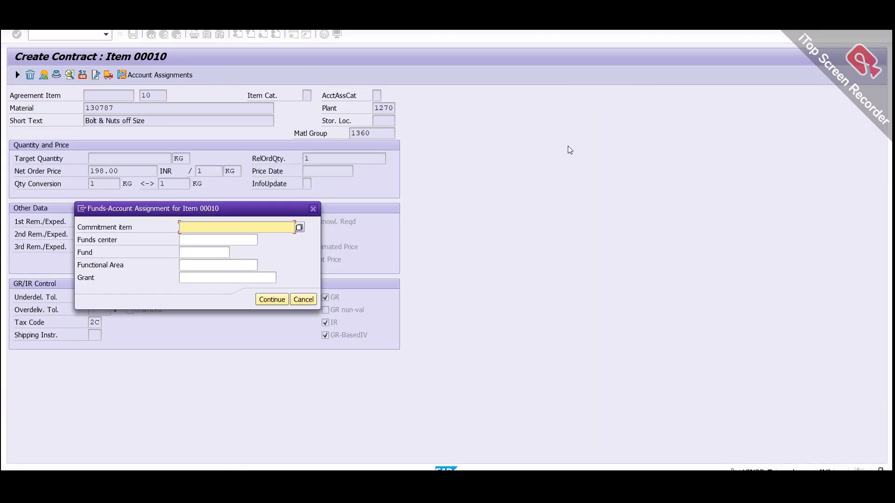
- Look up and assign commitment item CLEARING to item 10, and accept the item details with tax code 2C
left_click(299, 228)
left_click_drag(236, 206, 460, 147)
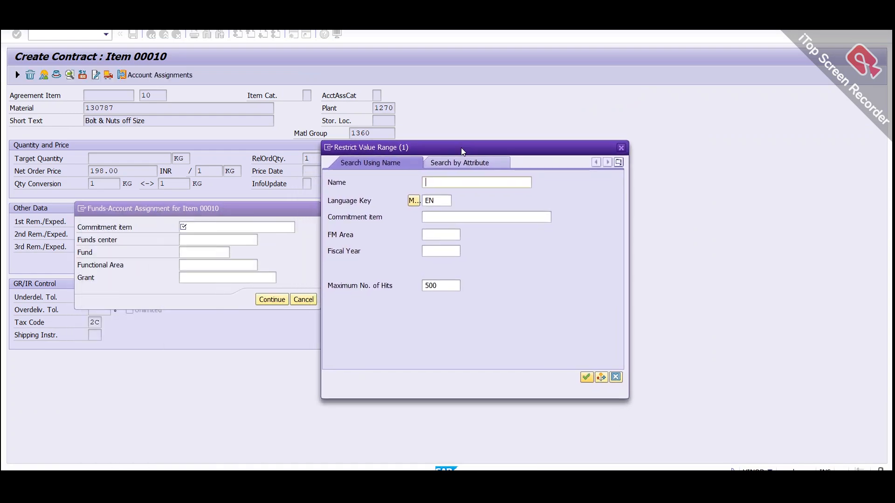
left_click(586, 377)
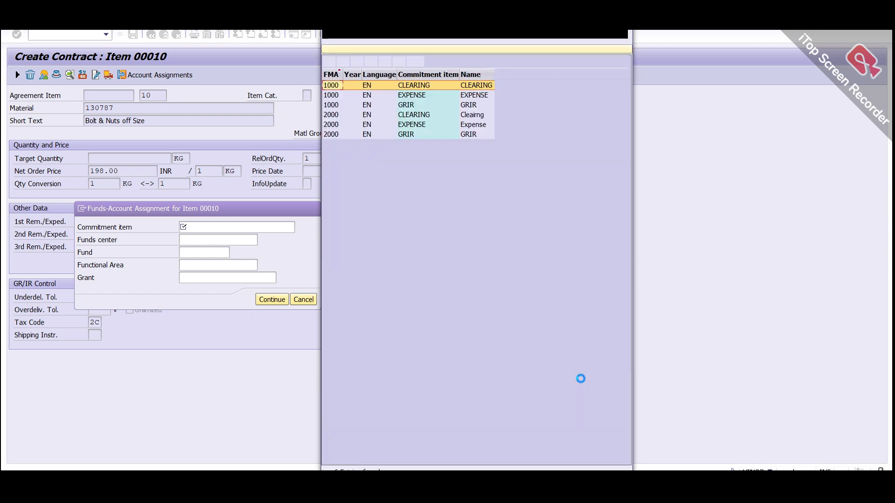
double_click(412, 87)
left_click(264, 303)
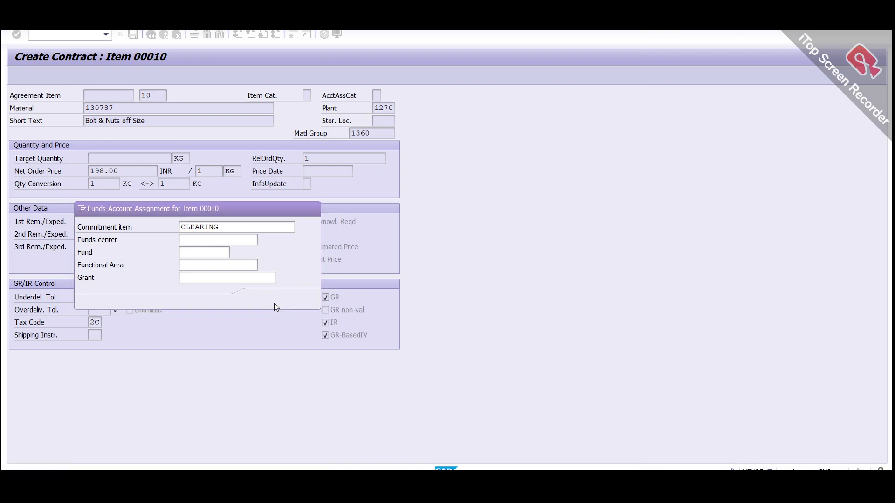
left_click(279, 336)
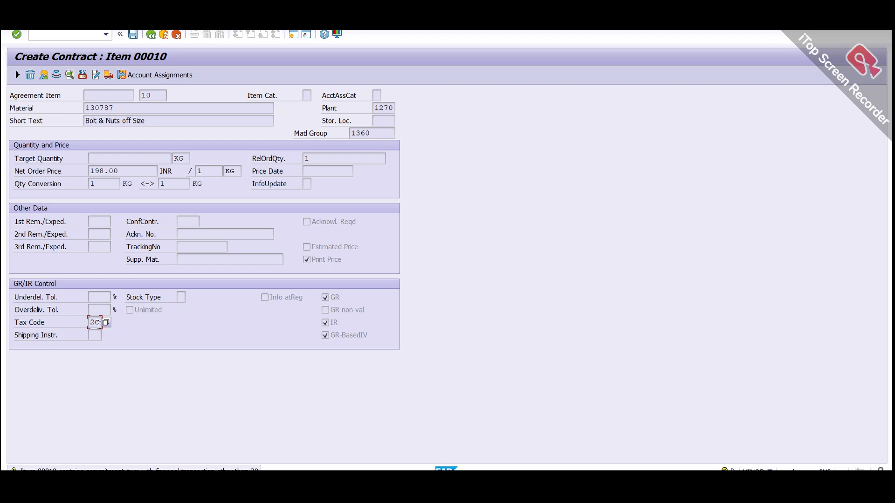
left_click_drag(99, 323, 92, 322)
key("Return")
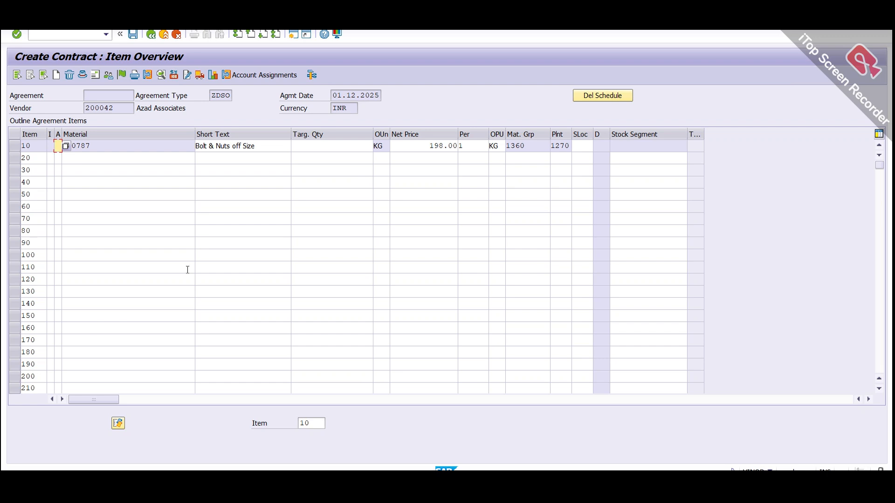
- Copy the remaining material codes 130181 through 130286 from the Excel workbook into items 20 to 110 of the SAP contract
left_click(128, 159)
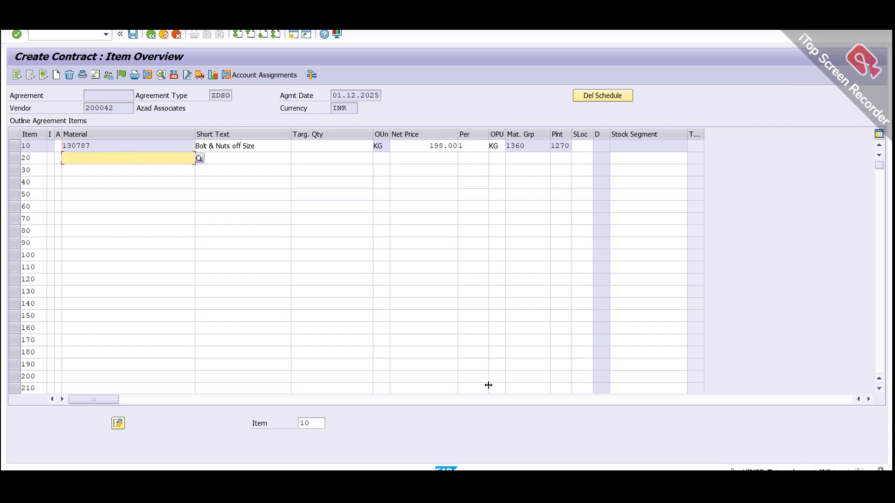
mouse_move(378, 487)
left_click(375, 417)
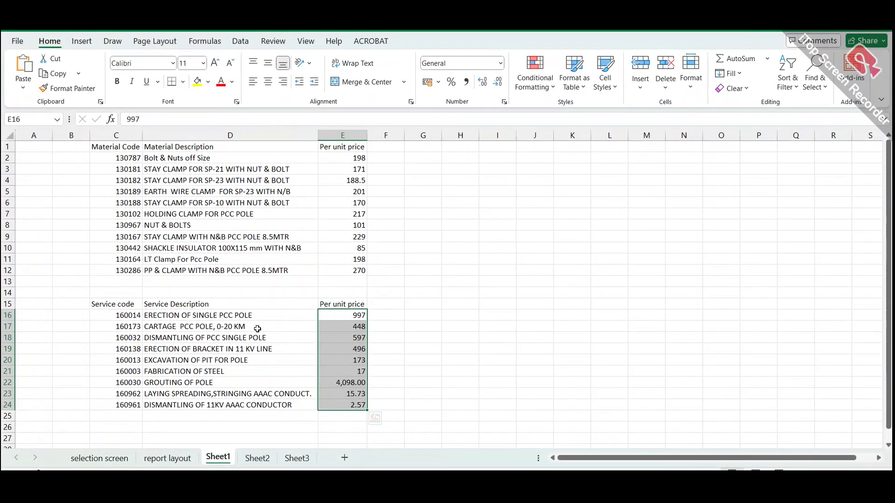
left_click(118, 167)
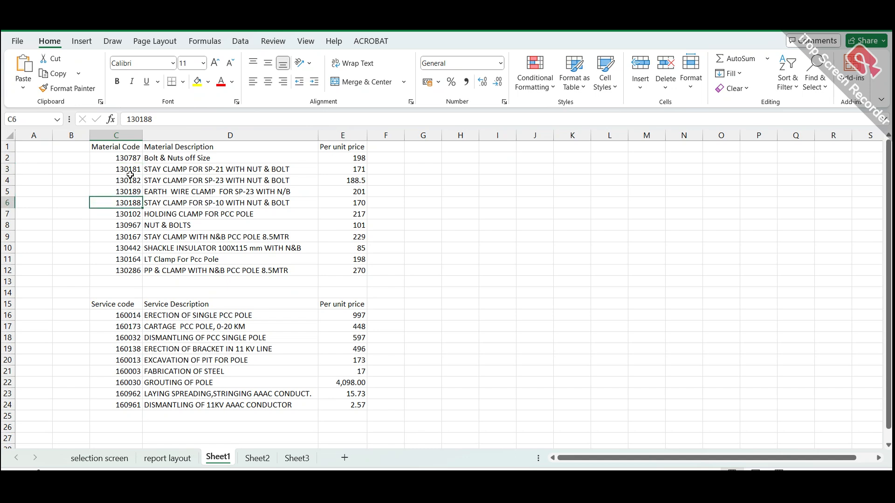
left_click_drag(120, 169, 132, 272)
key("ctrl+c")
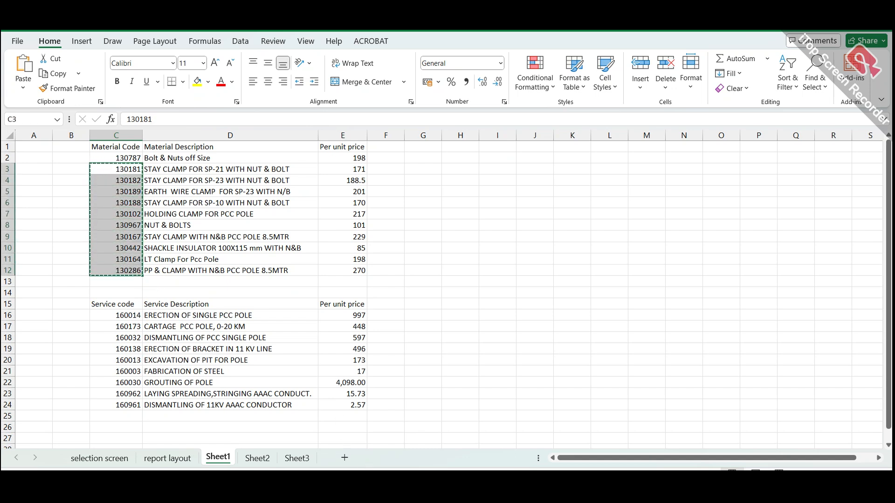
key("alt+Tab")
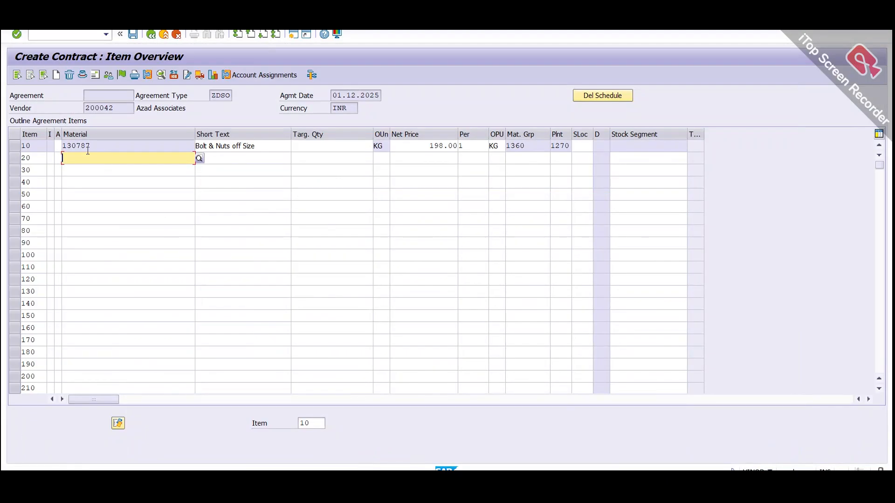
key("ctrl+v")
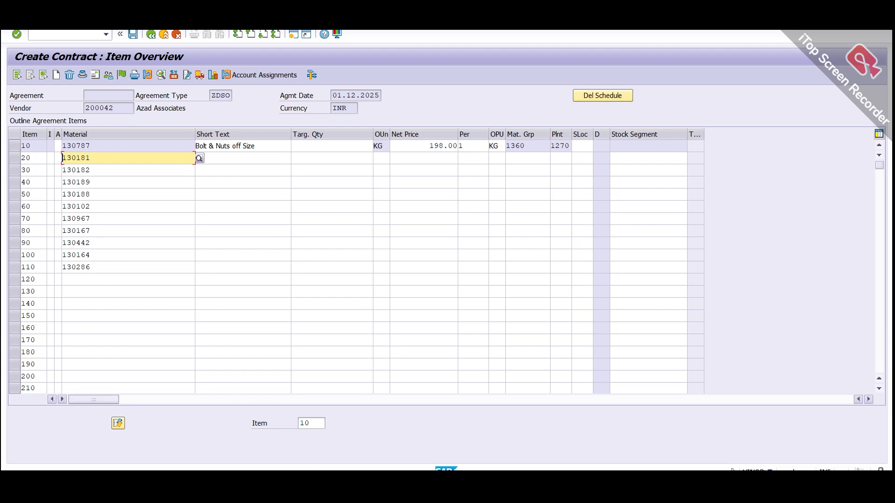
- Copy the unit prices for materials 130181 through 130286 from Excel into the net prices of items 20 to 110 in SAP
key("alt+Tab")
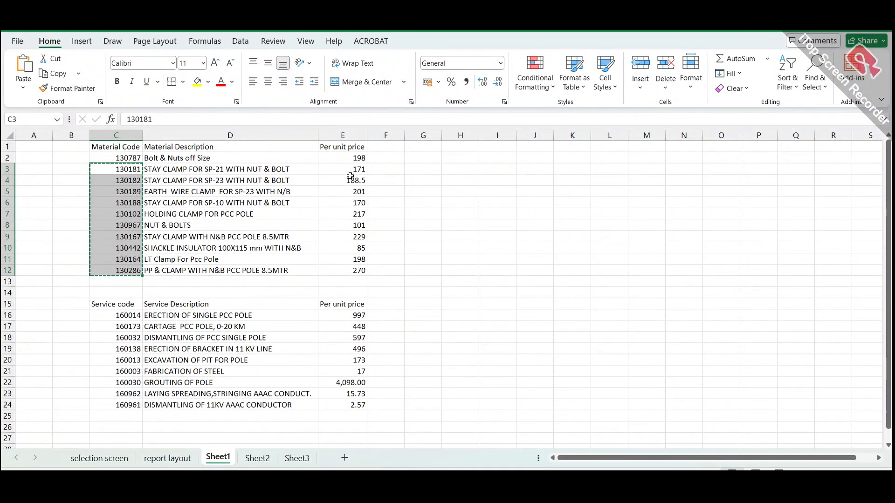
left_click_drag(351, 171, 357, 270)
key("ctrl+c")
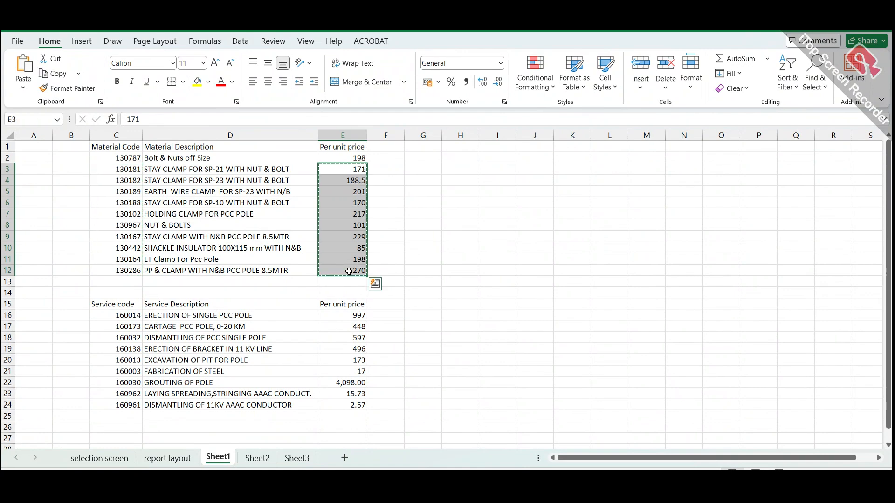
key("alt+Tab")
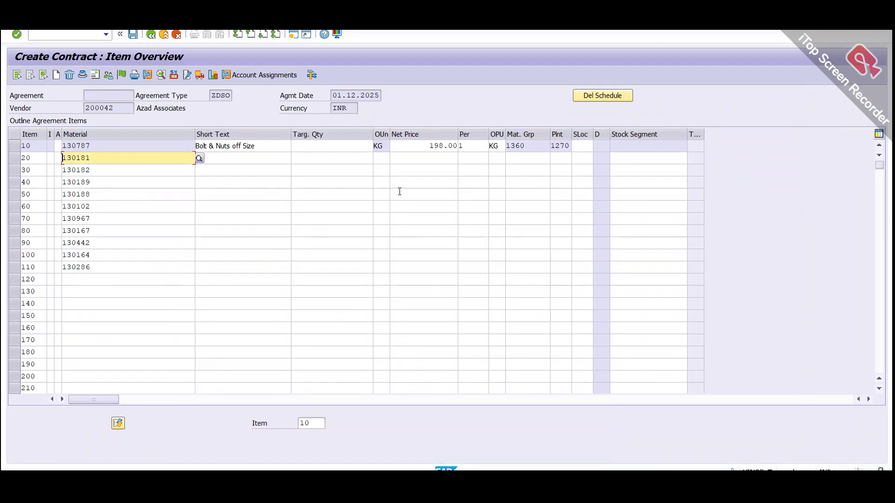
left_click(436, 159)
key("ctrl+v")
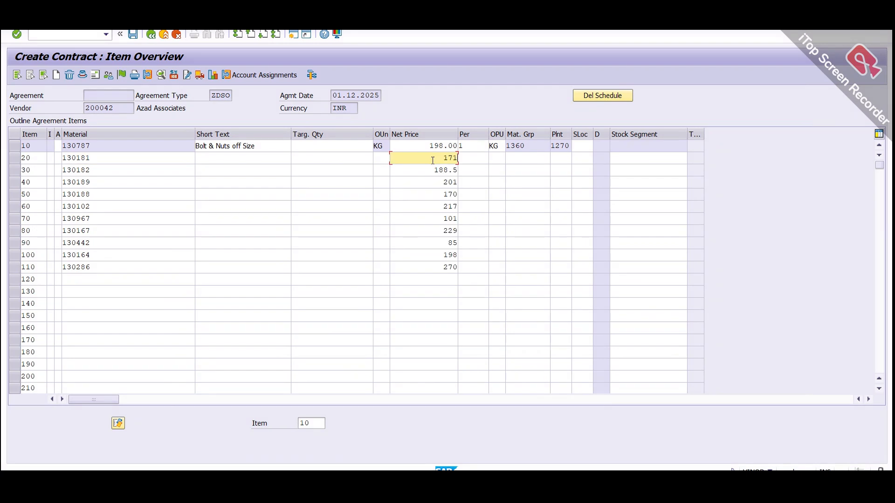
- Enter plant 1270 for items 20 to 110, widening the plant column, and confirm the item lines
left_click(556, 159)
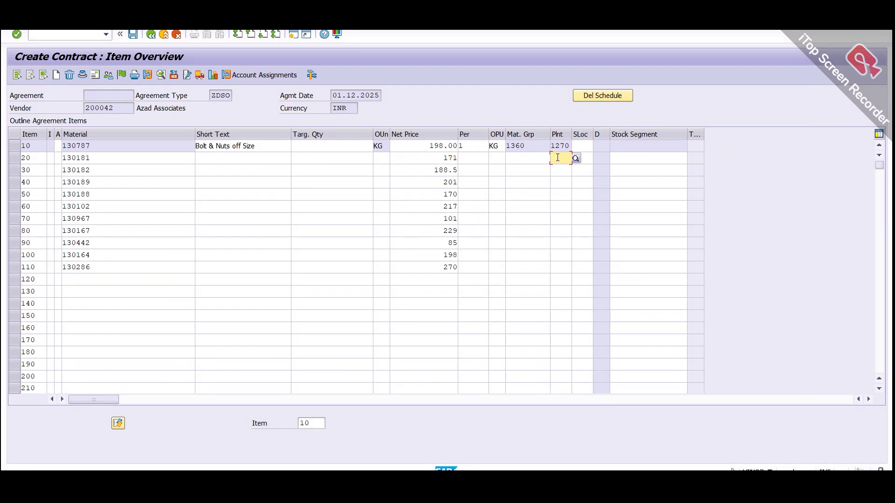
type("1270")
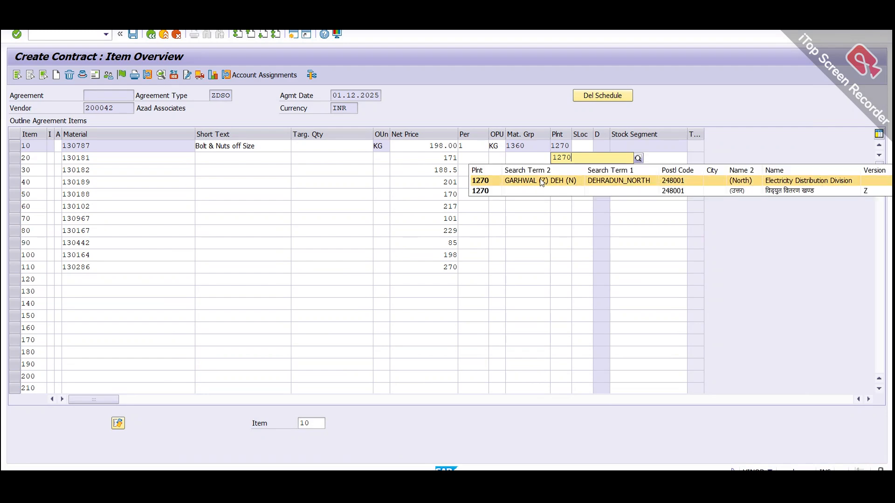
left_click(542, 182)
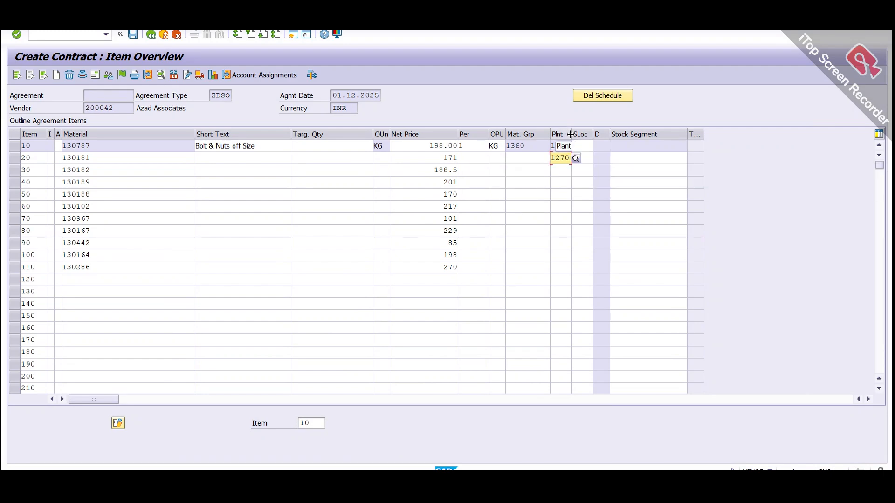
left_click_drag(571, 135, 590, 135)
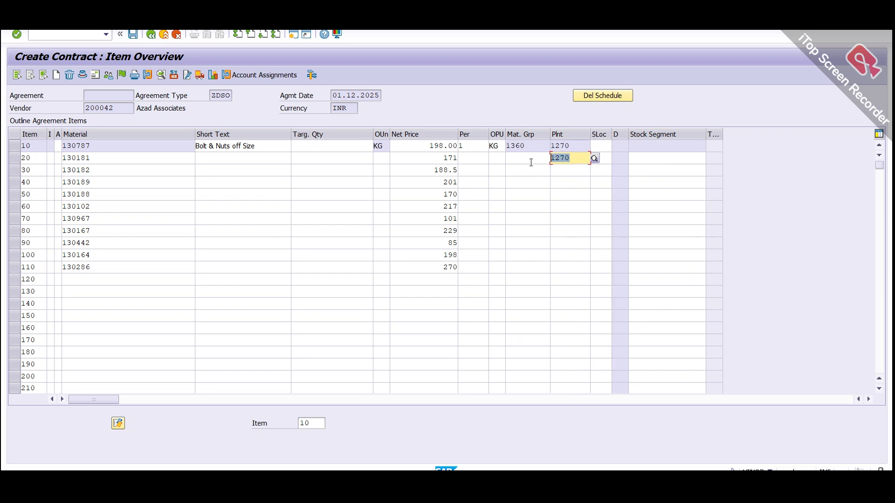
key("ctrl+c")
key("Down")
key("ctrl+v")
key("Down")
key("ctrl+v")
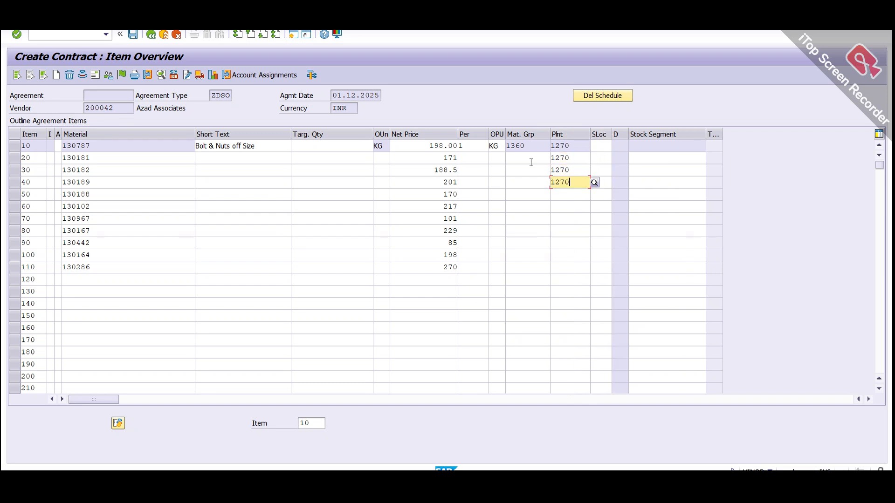
key("Down")
key("ctrl+v")
key("Down")
key("ctrl+v")
key("Down")
key("ctrl+v")
key("Down")
key("ctrl+v")
key("Down")
key("ctrl+v")
key("Down")
key("ctrl+v")
key("Down")
key("ctrl+v")
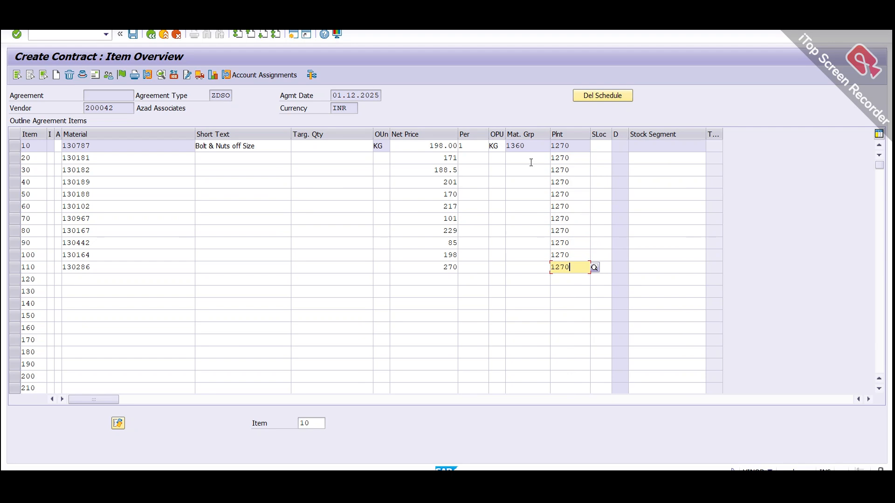
key("Return")
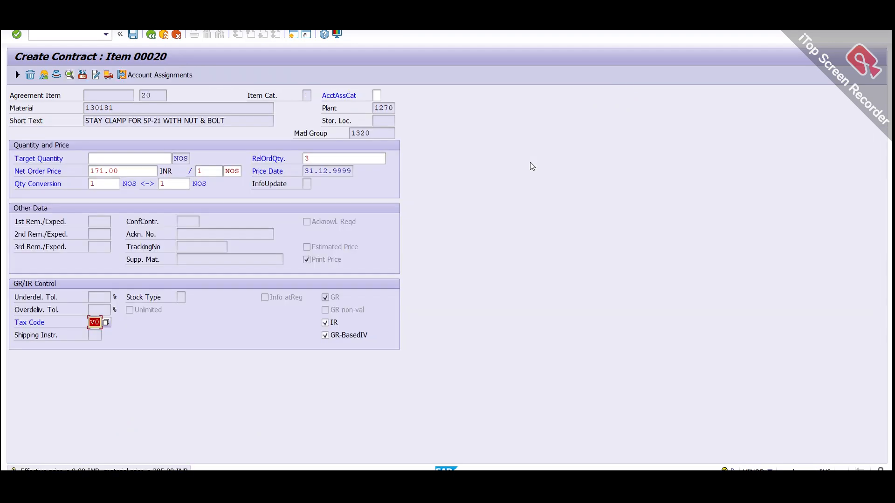
- Set item 20's tax code to 2C, assign commitment item CLEARING and accept the item
type("2C")
key("Return")
key("Return")
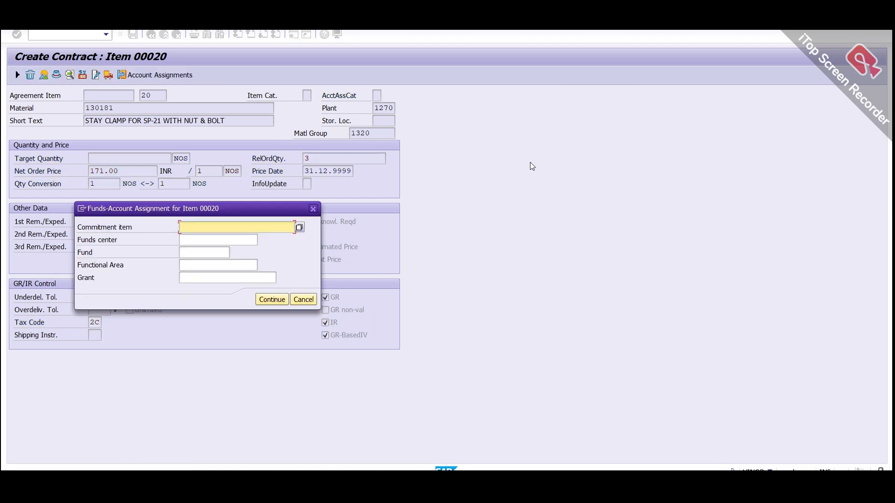
key("Down")
key("Return")
key("Return")
key("Return")
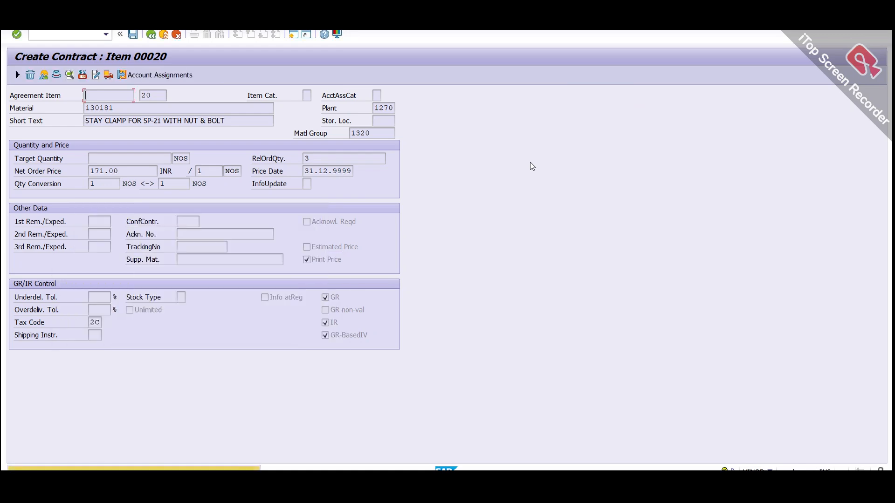
key("Return")
- Assign commitment item CLEARING to item 30 and accept the item with tax code V0
key("Down")
key("Return")
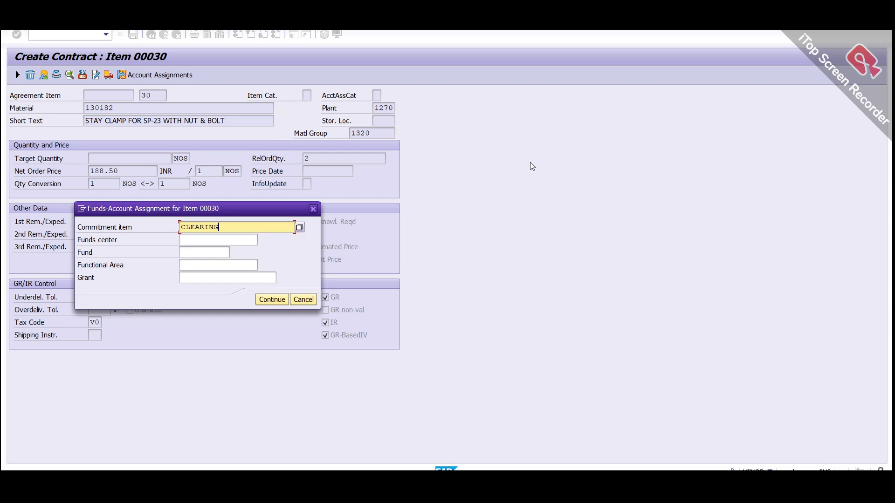
key("Return")
key("Return")
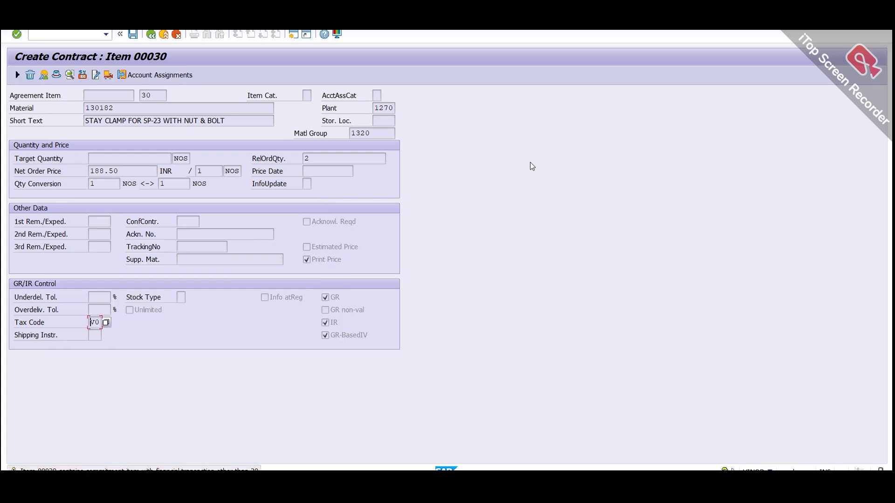
key("Return")
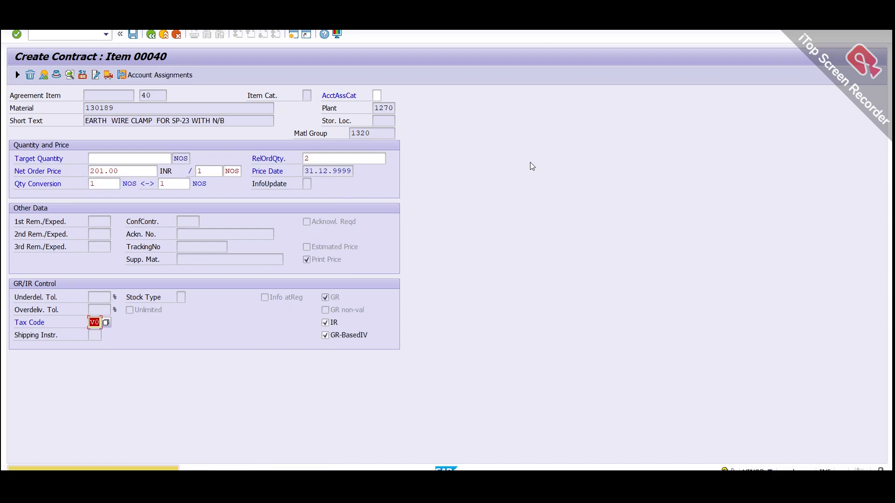
- Set item 40's tax code to 2C, assign commitment item CLEARING and accept the item
key("Return")
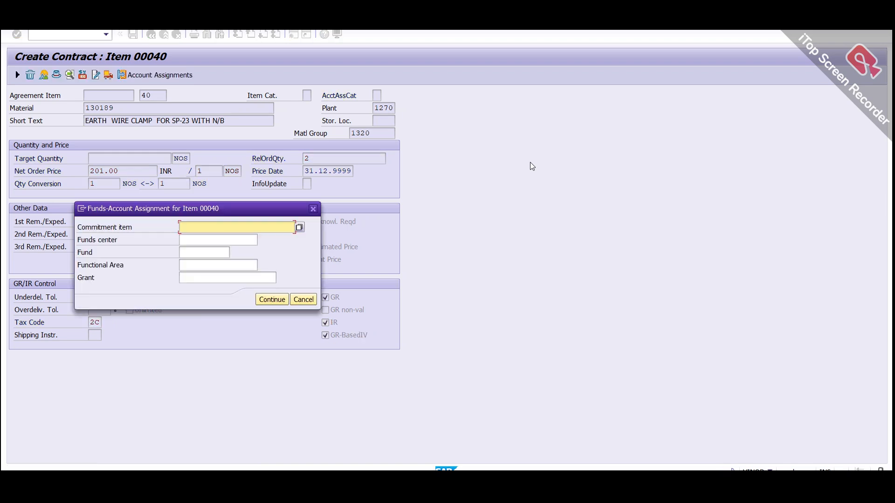
key("Down")
key("Return")
key("Return")
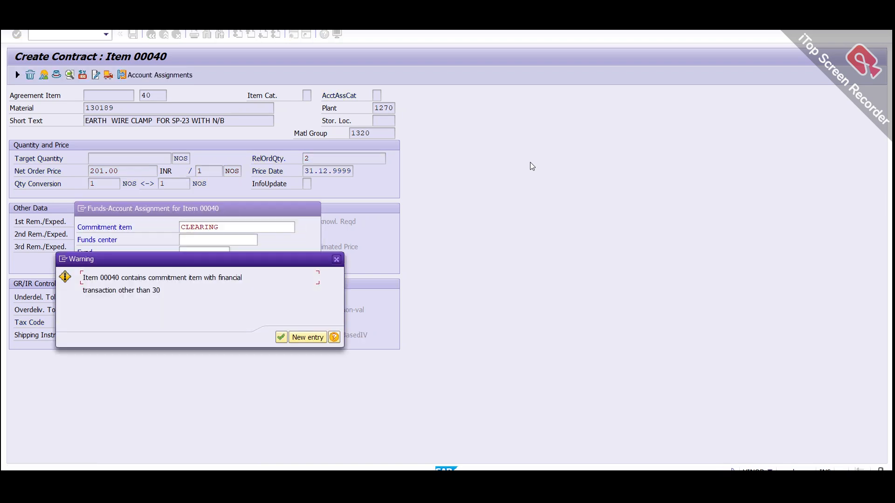
key("Return")
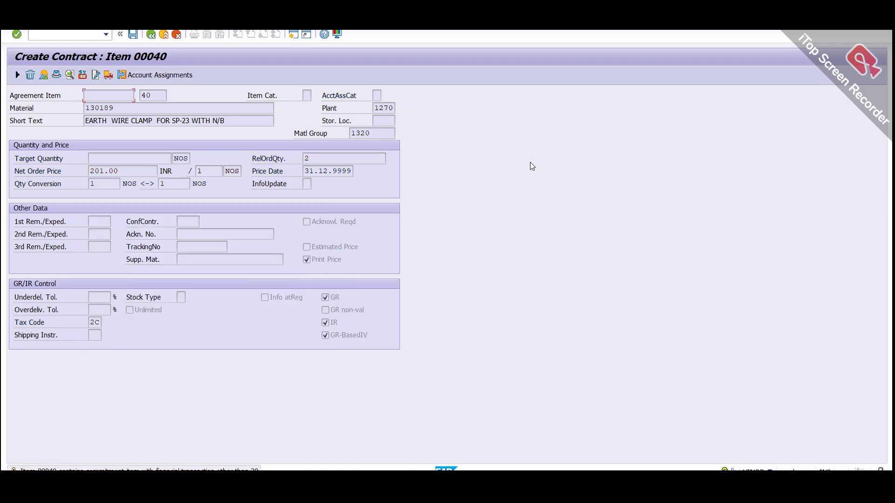
key("Return")
- Set item 50's tax code to 2C and assign commitment item CLEARING, accepting the item
type("2C")
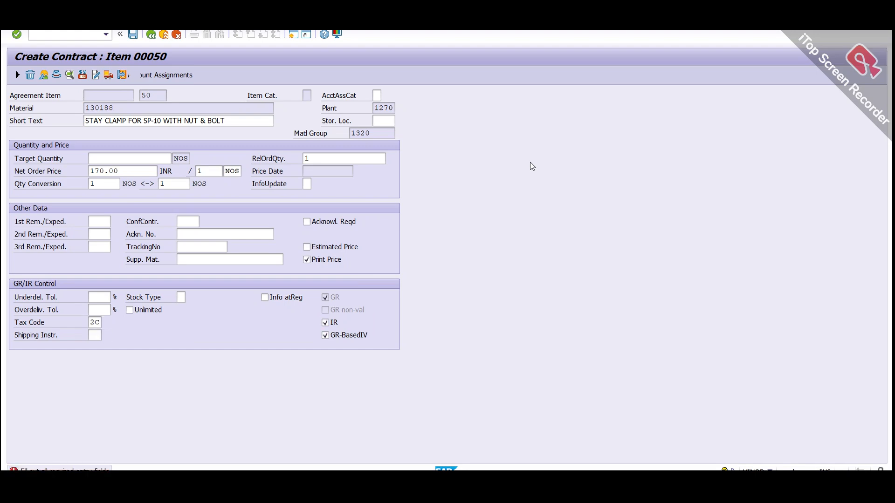
key("Return")
key("Return")
key("Down")
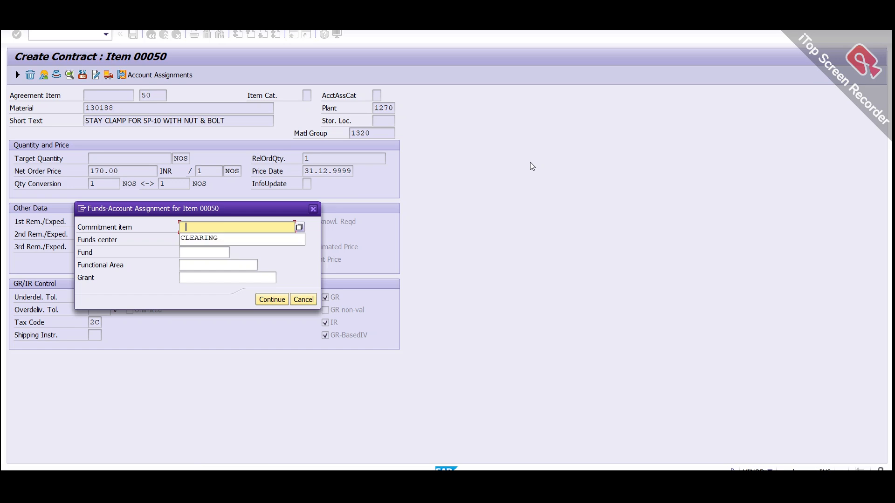
key("Return")
key("Return")
key("Return")
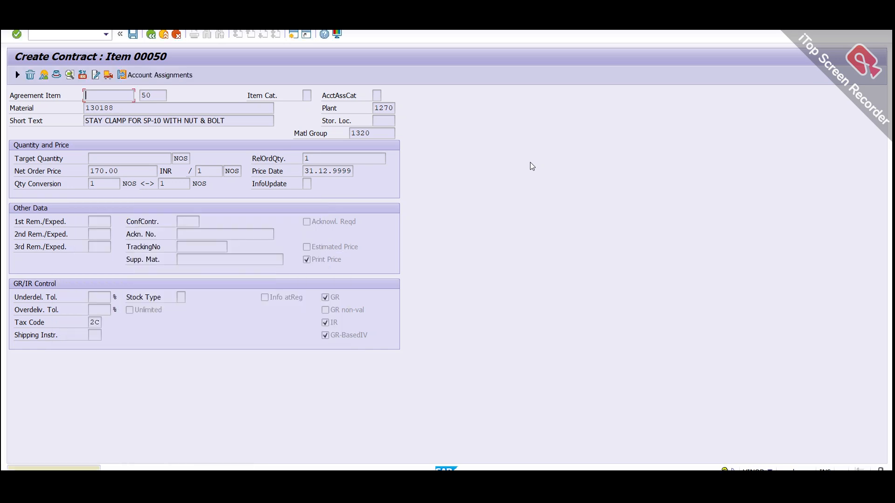
- Assign commitment item CLEARING to item 60 and accept the item
key("Down")
key("Return")
key("Return")
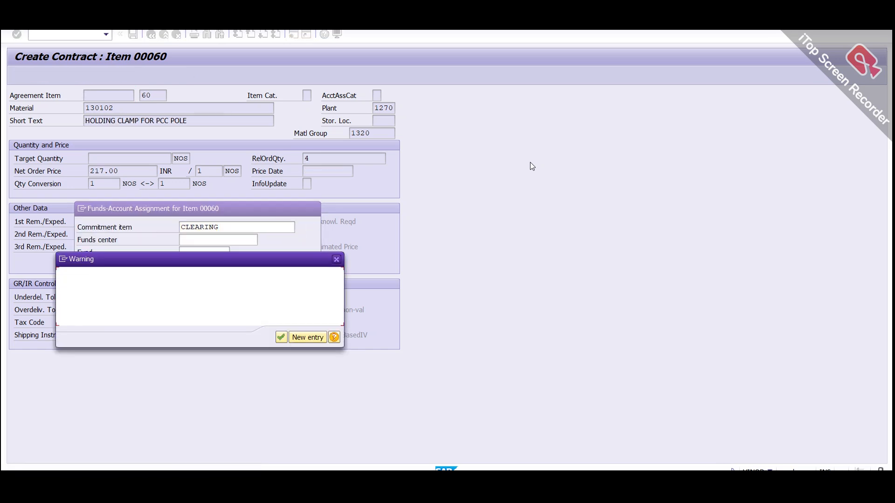
key("Return")
key("Return")
key("Return")
key("Return")
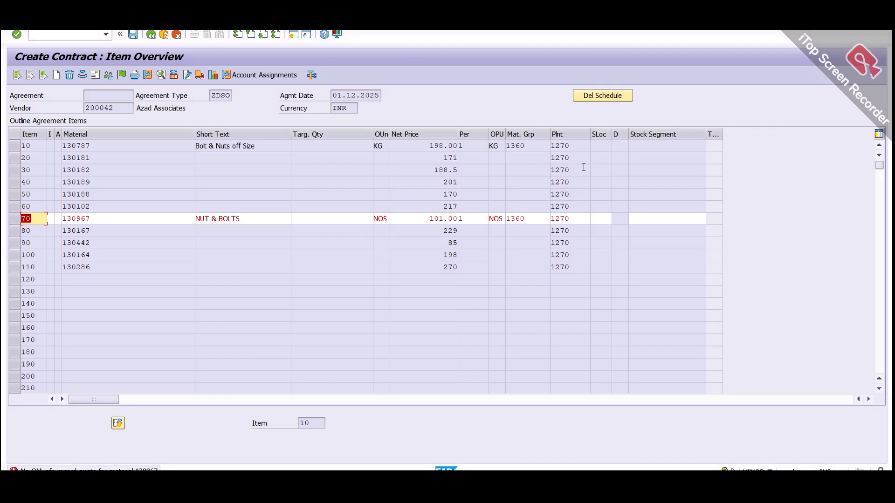
- Open the details of item 70, set its tax code to 2C, and assign commitment item CLEARING
key("Return")
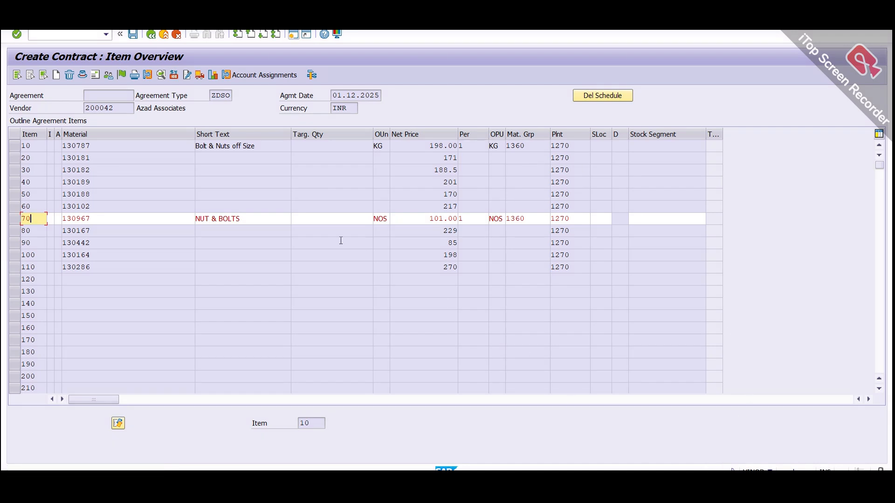
double_click(268, 219)
type("2")
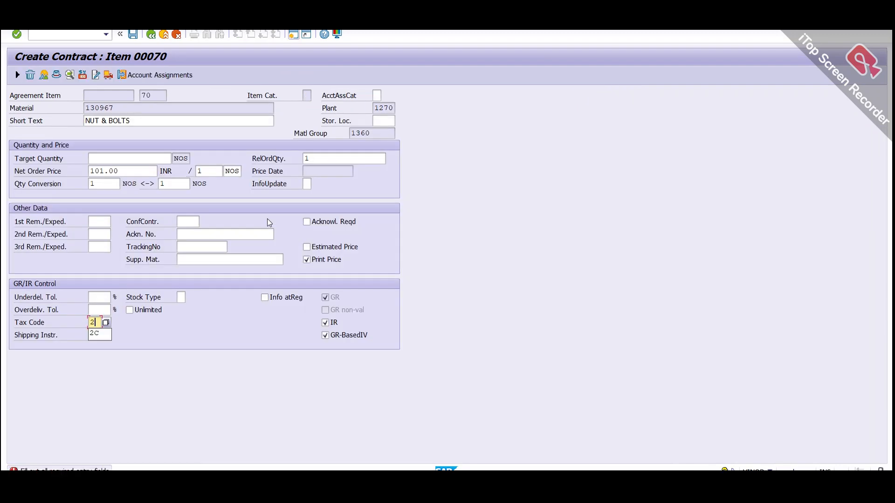
type("C")
key("Return")
type("CLEARING")
key("Down")
key("Return")
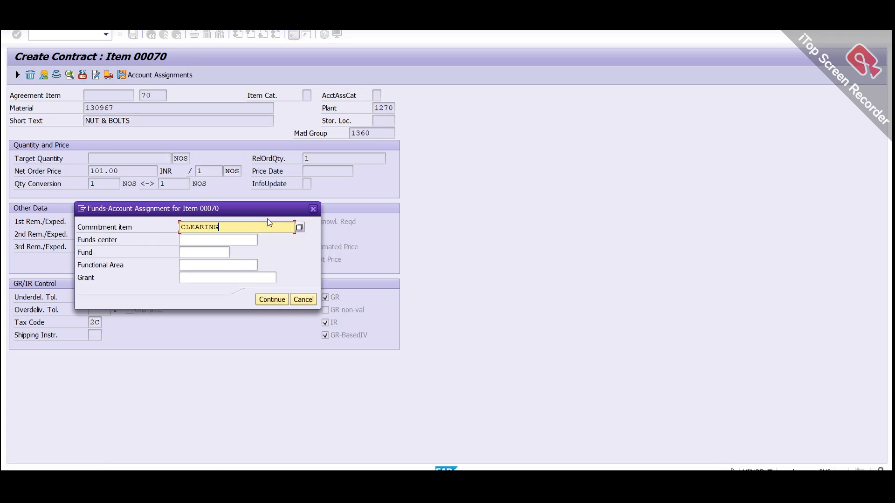
key("Return")
key("Return")
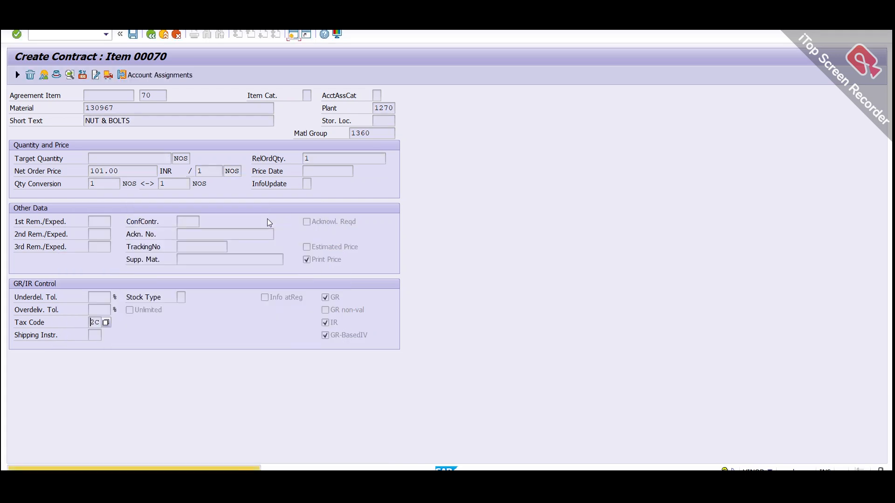
key("Return")
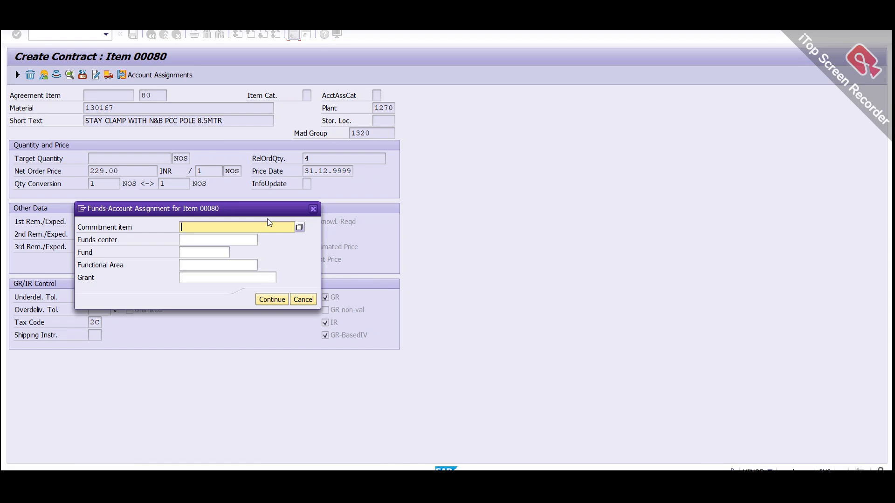
- Assign commitment item CLEARING to item 80 with tax code 2C and accept the item
type("C")
key("Down")
key("Return")
key("Return")
key("Return")
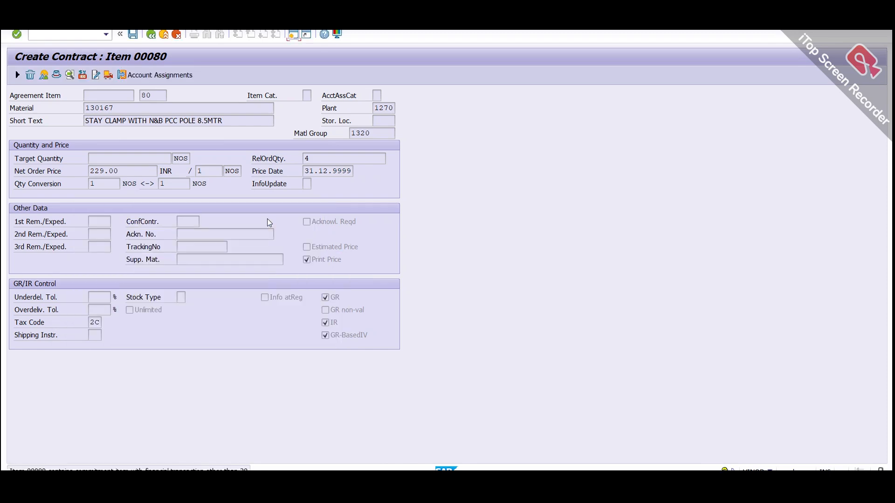
key("Return")
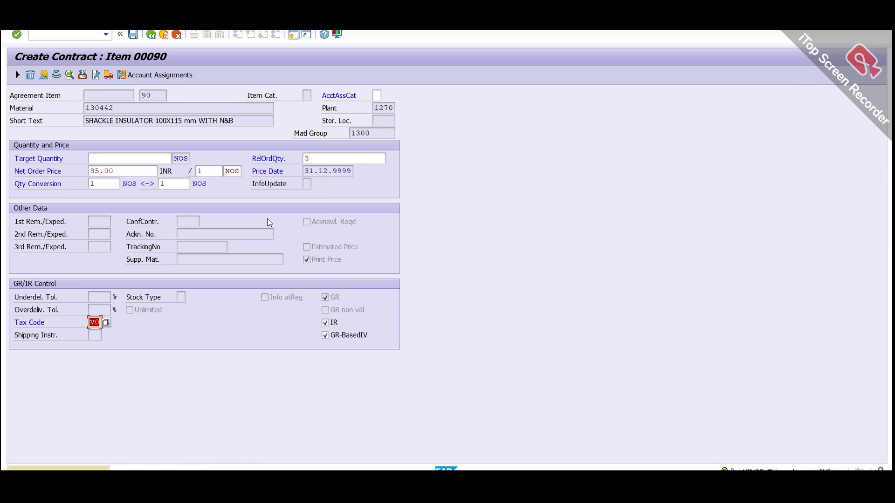
- Set item 90's tax code to 2C, assign commitment item CLEARING and accept the item
type("2C")
key("Return")
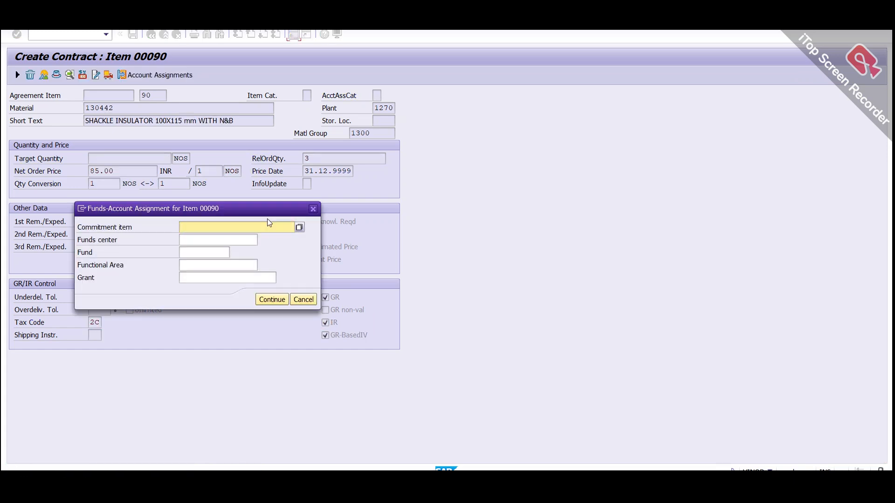
type("C")
key("Down")
key("Return")
key("Return")
key("Return")
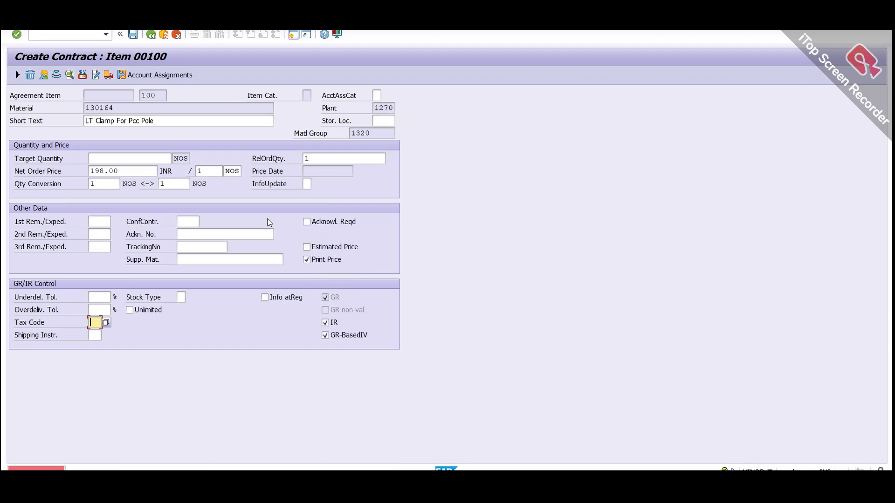
- Set item 100's tax code to 2C, assign commitment item CLEARING and accept the item
type("2C")
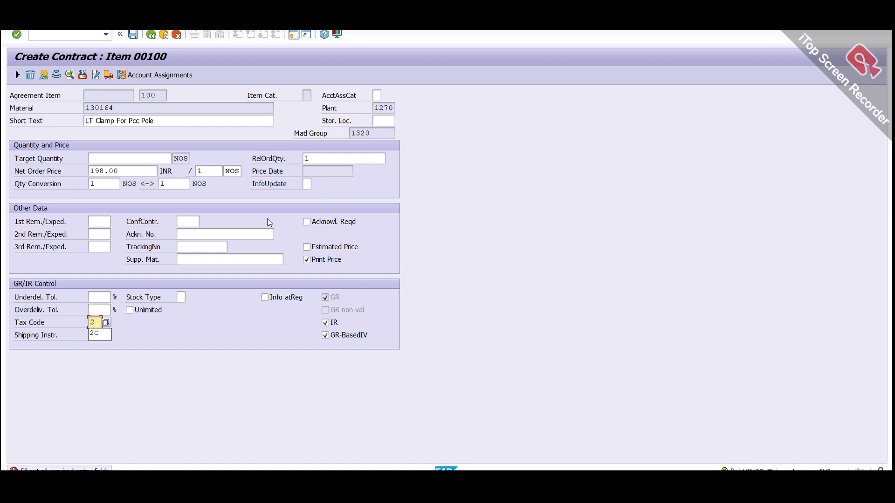
key("Return")
key("Down")
key("Return")
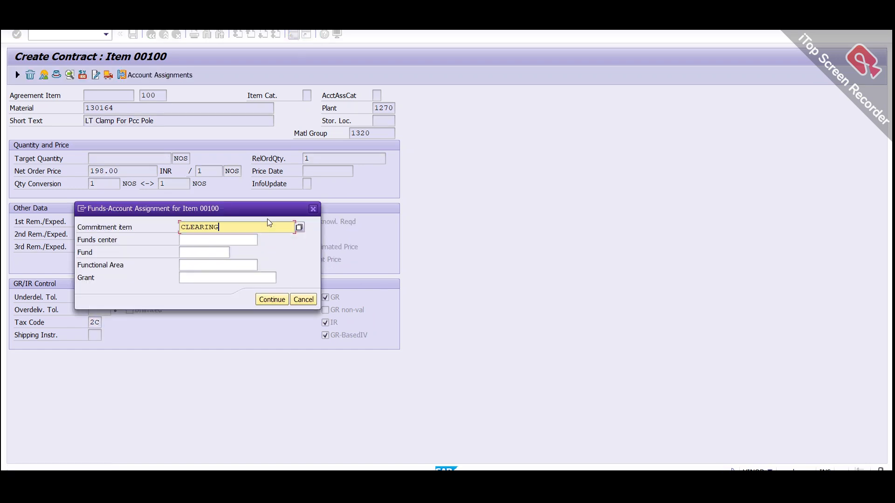
key("Return")
key("Return")
key("Return")
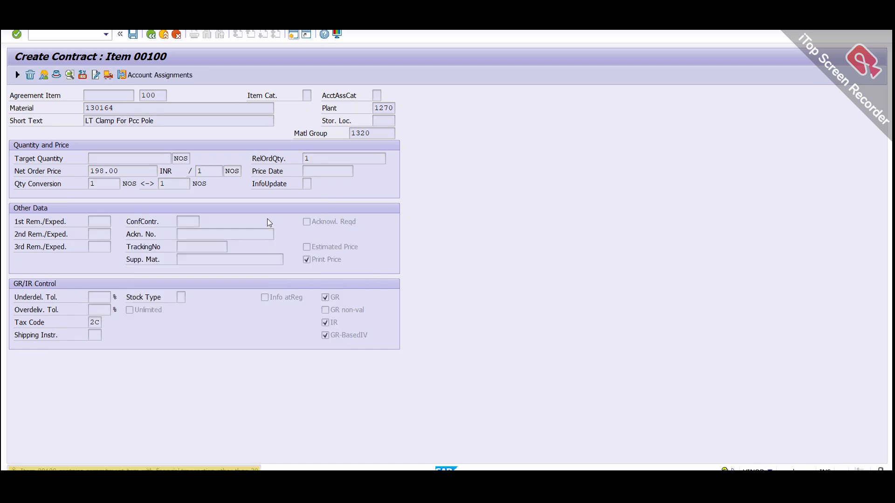
key("Return")
- Assign commitment item CLEARING to item 110 with tax code 2C and accept the item
key("Down")
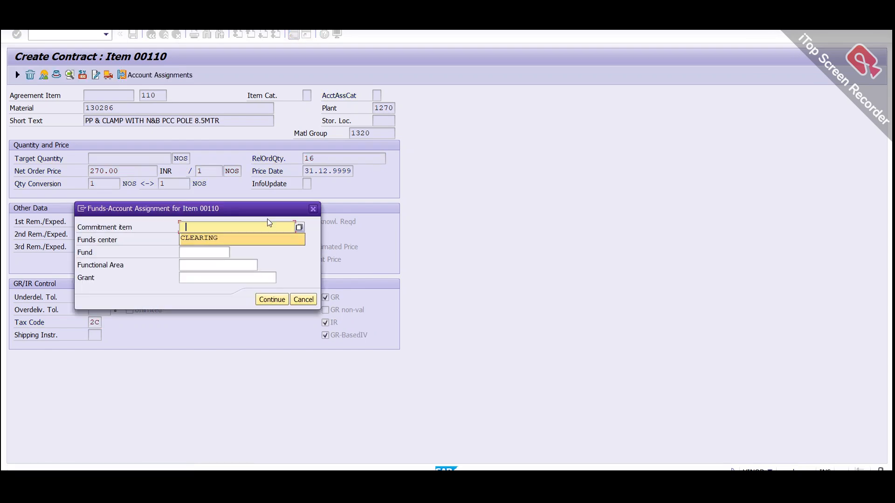
key("Return")
key("Return")
key("Return")
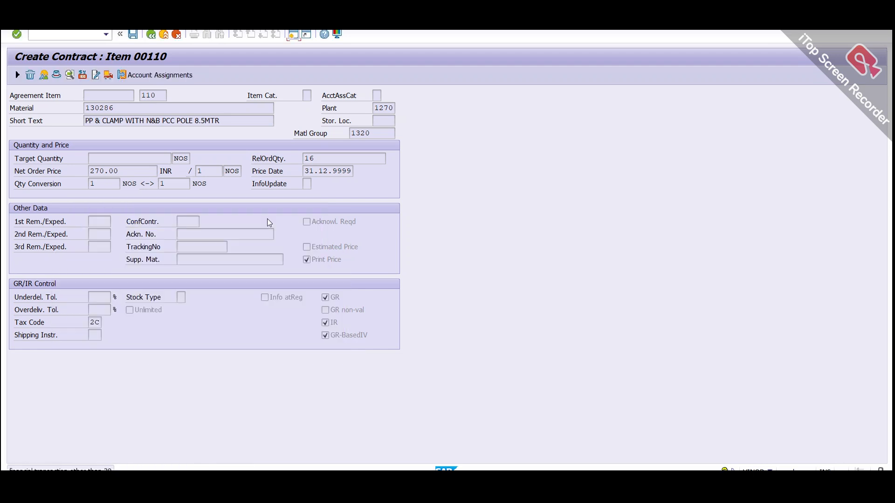
key("Return")
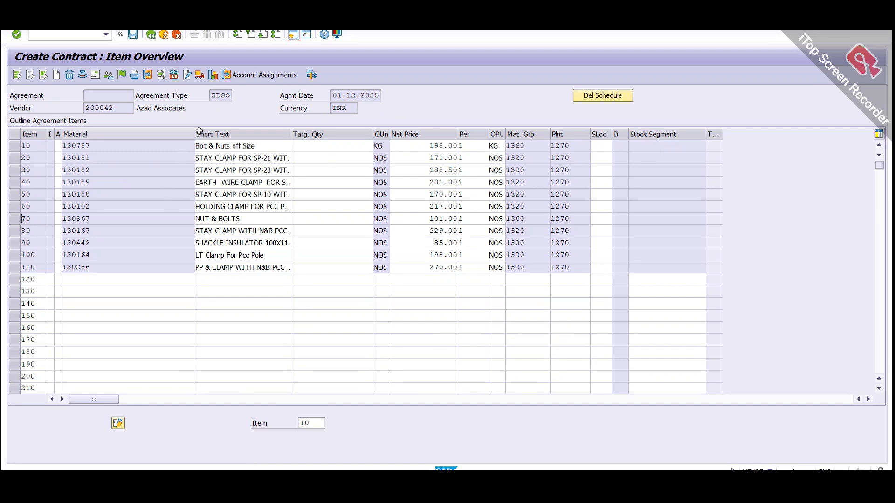
- Narrow the material column and go through the target quantity fields of items 10 to 70
left_click_drag(138, 131, 121, 131)
left_click(244, 147)
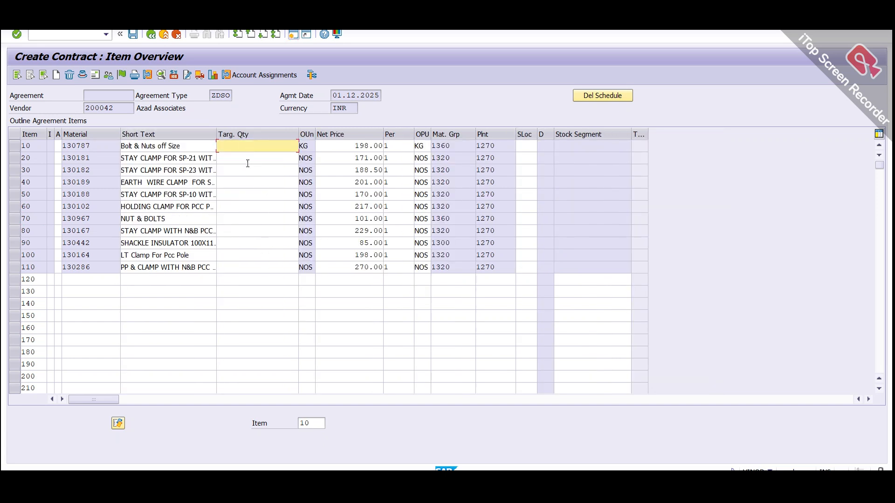
key("Down")
key("Down")
key("Down")
key("Down")
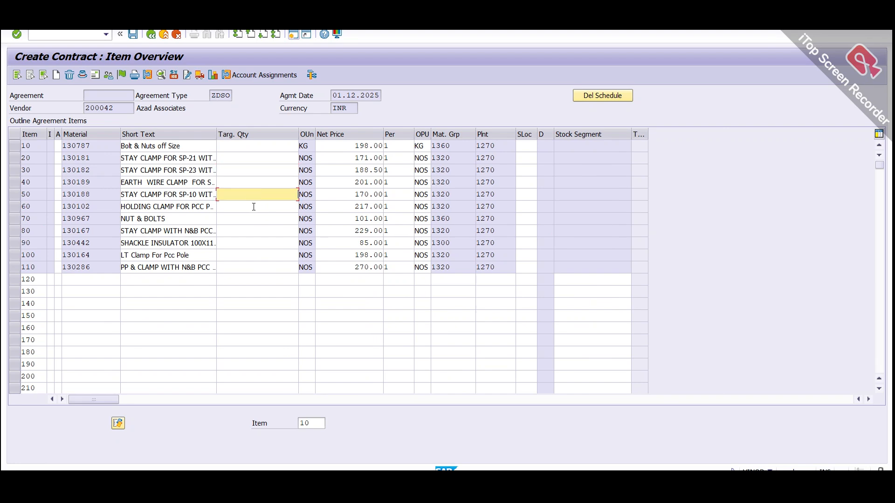
key("Down")
key("Down")
left_click(266, 147)
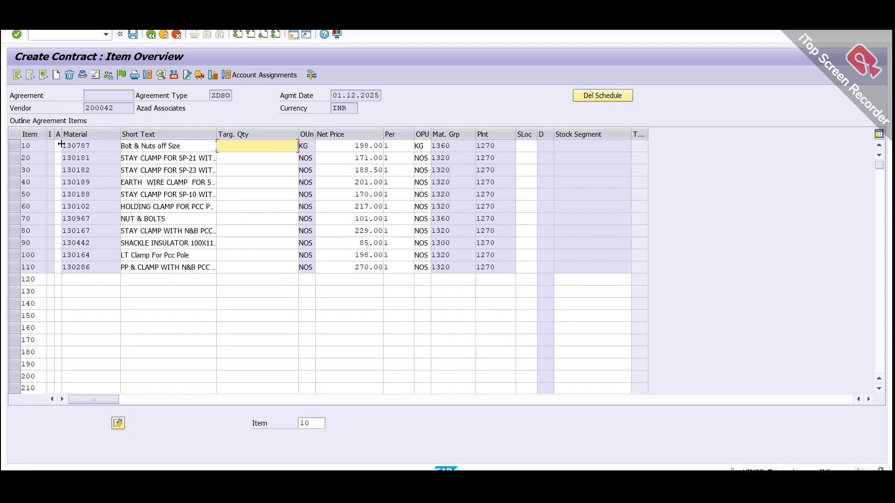
- Widen the item category and account assignment columns and set item 120's category to D (Service)
mouse_move(61, 134)
left_mouse_down()
mouse_move(90, 134)
mouse_move(74, 135)
left_mouse_up()
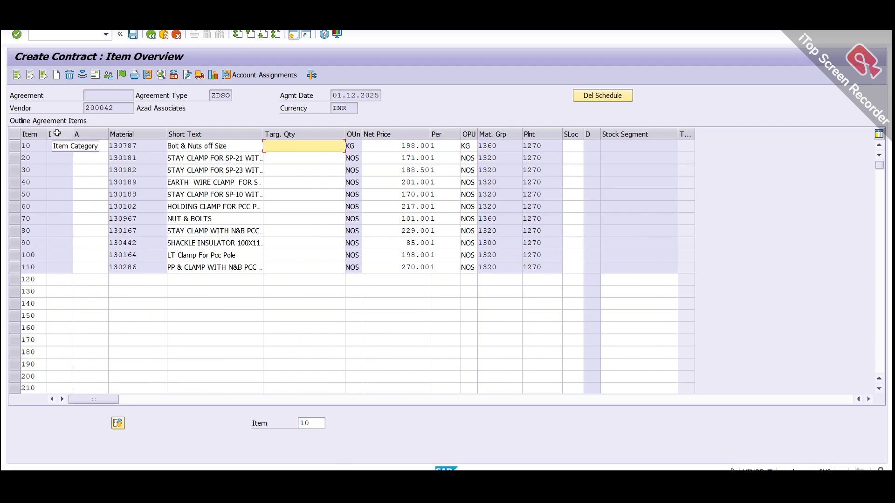
left_click(57, 282)
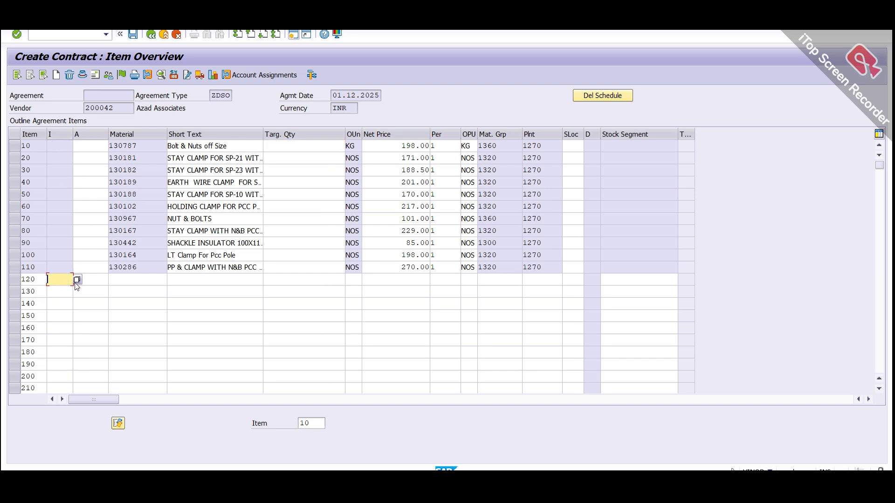
left_click(76, 280)
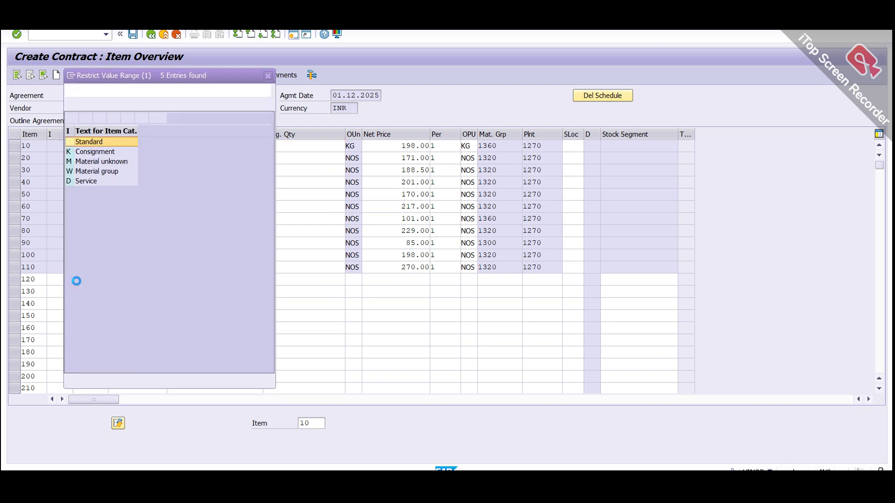
left_click(86, 181)
double_click(86, 181)
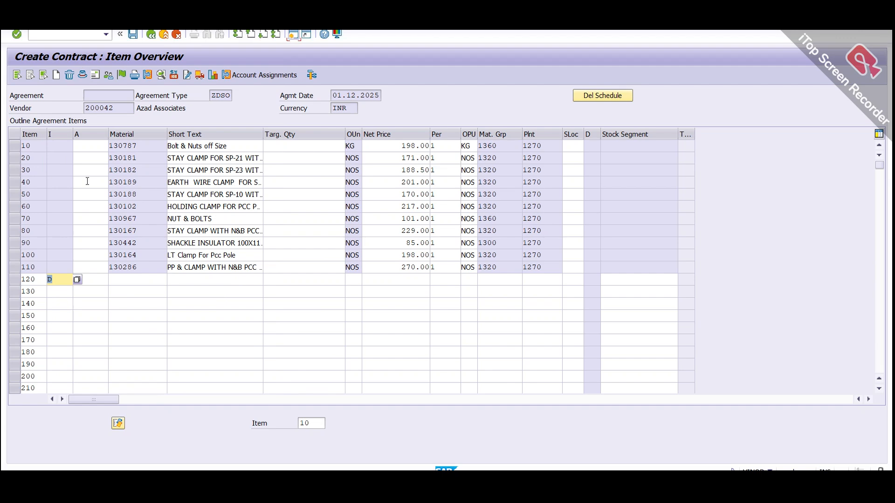
- Widen the short text column and enter "R7R work for North division" as item 120's short text
left_click(96, 281)
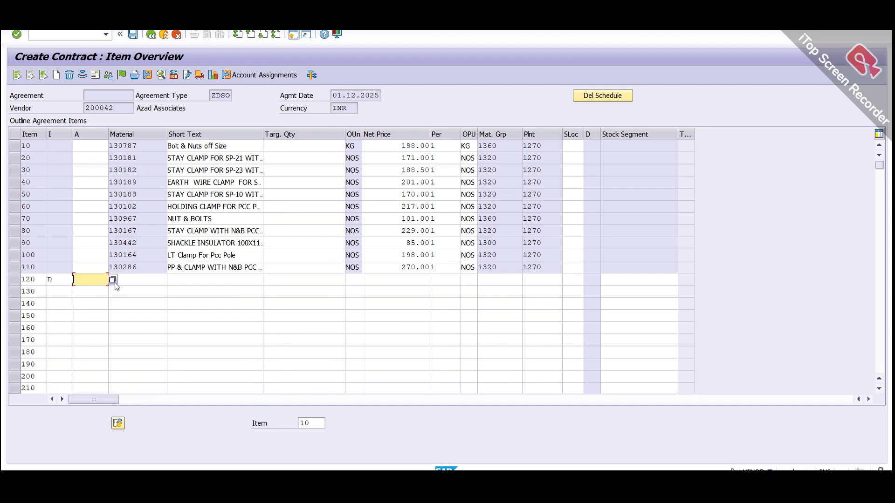
left_click(132, 280)
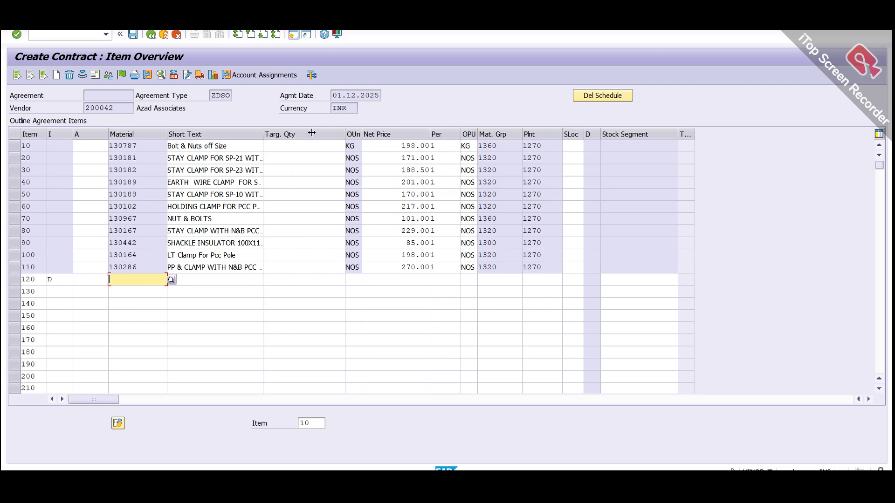
left_click_drag(312, 133, 357, 133)
left_click(209, 278)
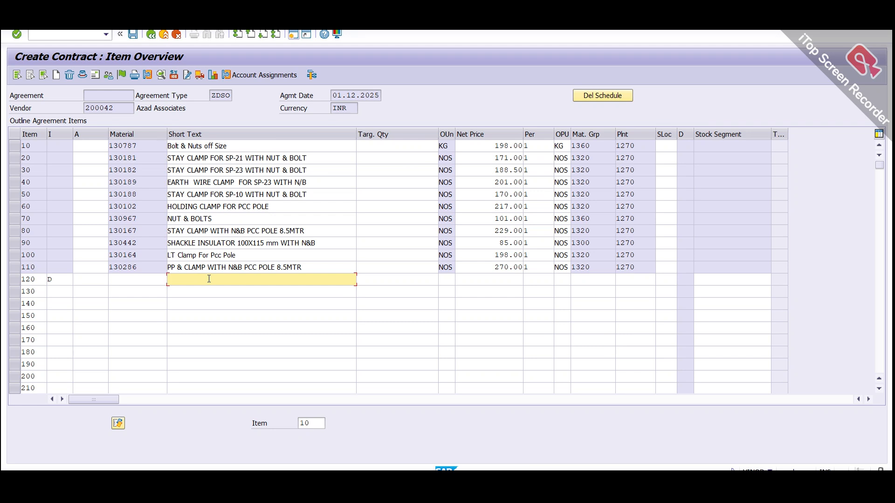
type("r")
type("R")
type("7R work for")
type("North")
type(" division")
key("Return")
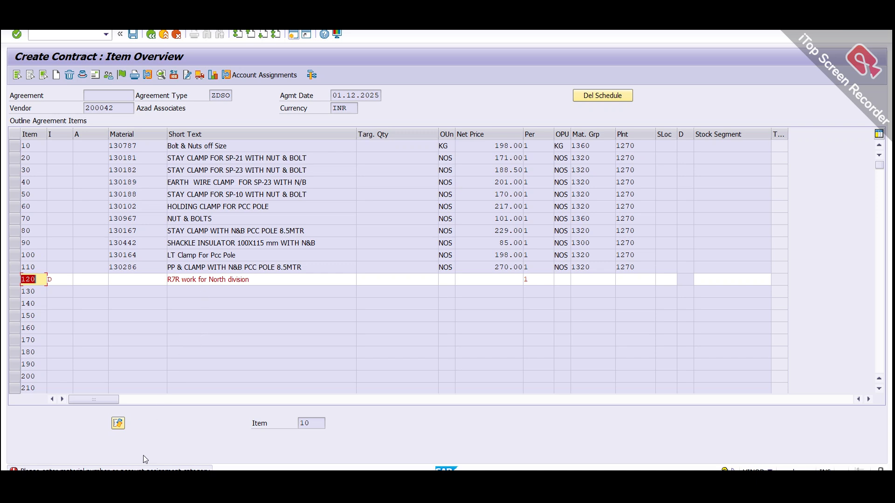
- Set the account assignment category of service item 120 to U
left_click(82, 279)
type("U")
key("Tab")
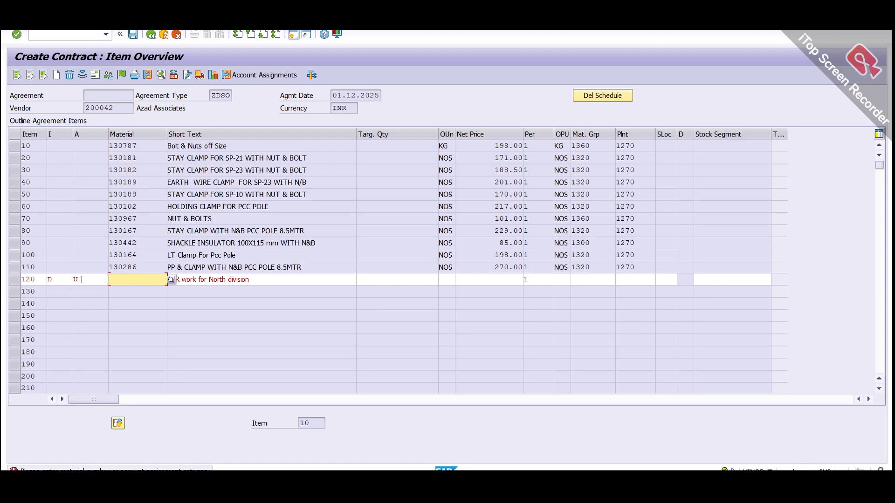
- Confirm service item 120's entries and choose material group LC11 (DTR Dismantling) from the list of material groups
key("Return")
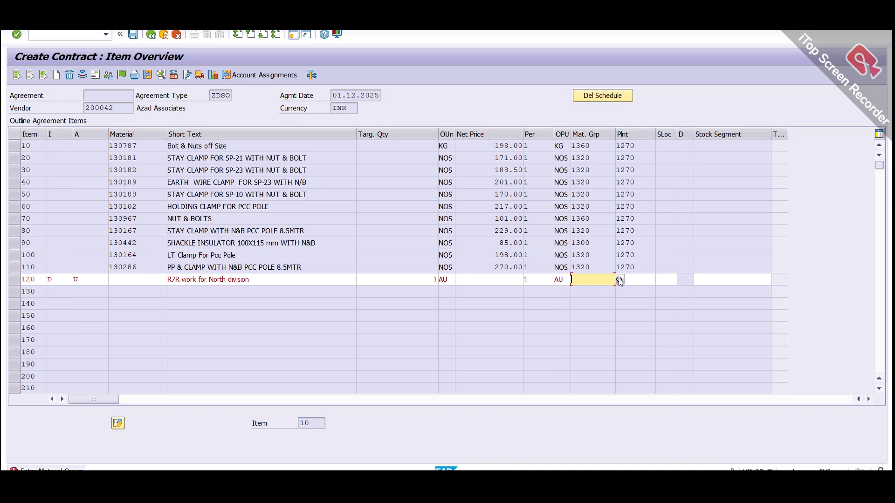
left_click(620, 280)
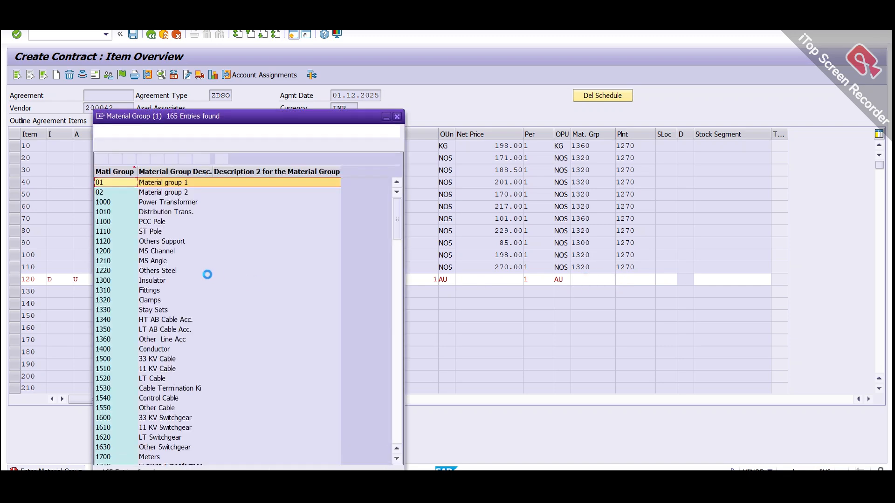
left_click_drag(212, 121, 338, 66)
scroll(330, 293, "down", 20)
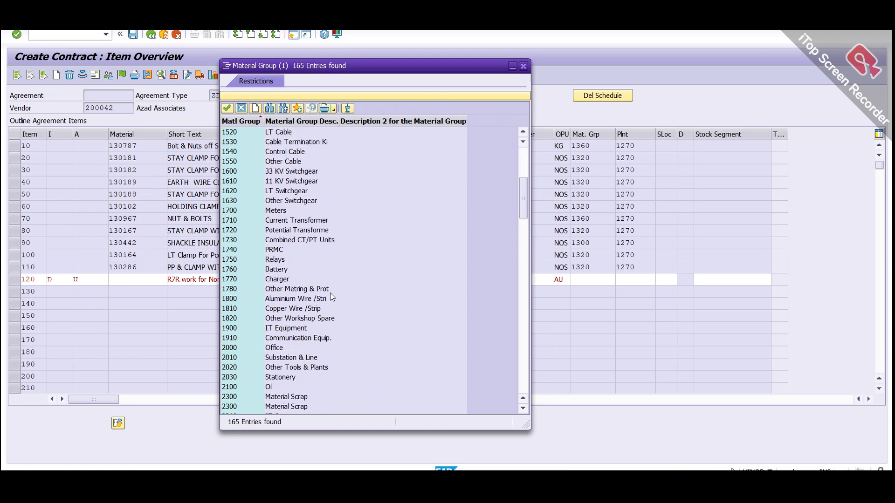
scroll(330, 294, "down", 13)
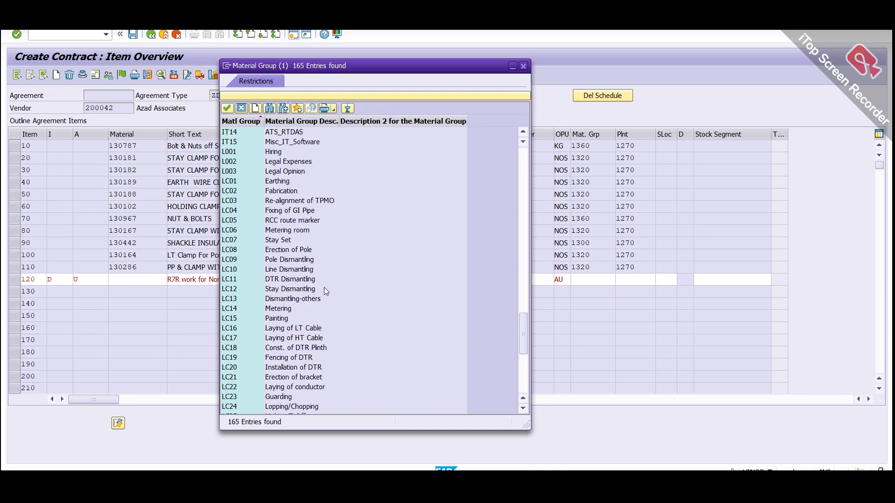
left_click(283, 308)
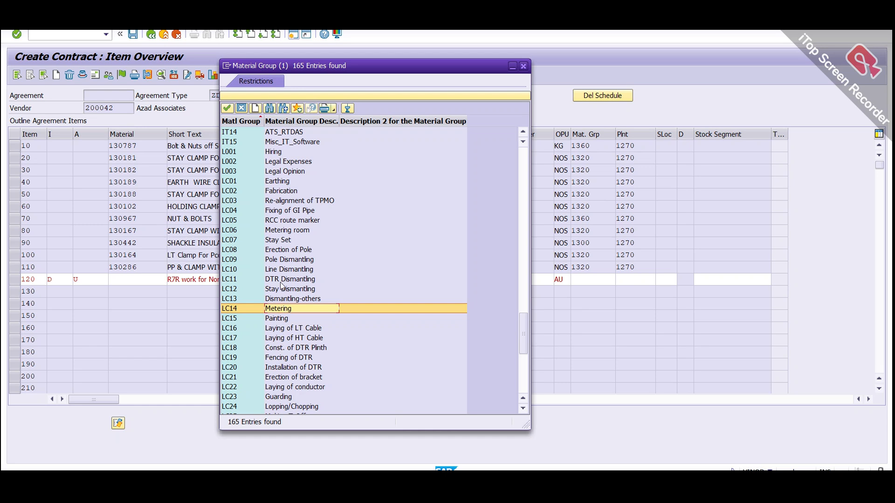
left_click(281, 280)
left_click(282, 290)
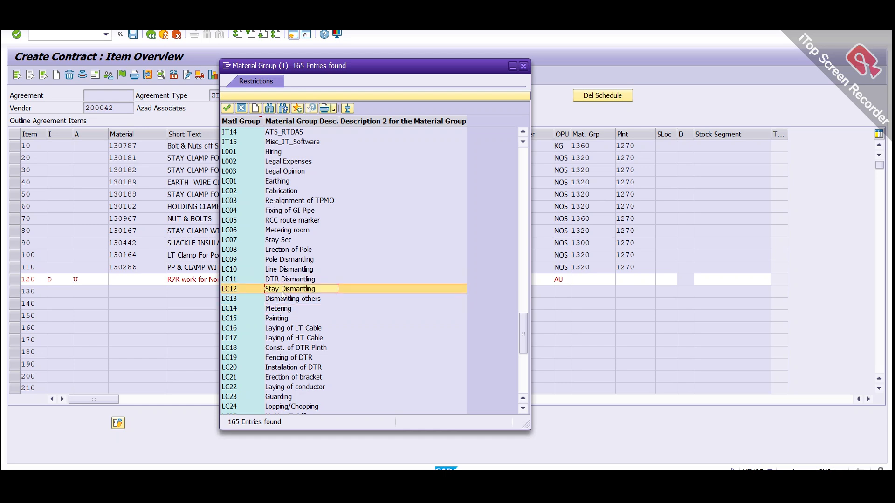
left_click(297, 349)
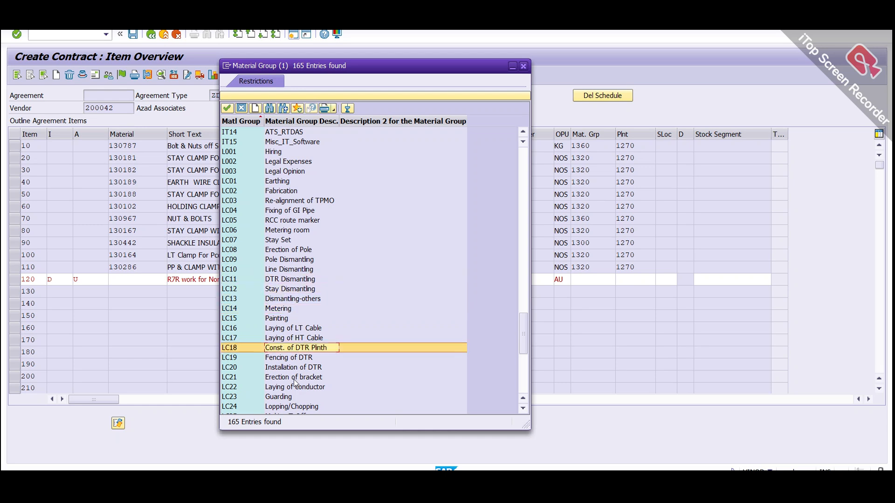
left_click(297, 379)
left_click(297, 389)
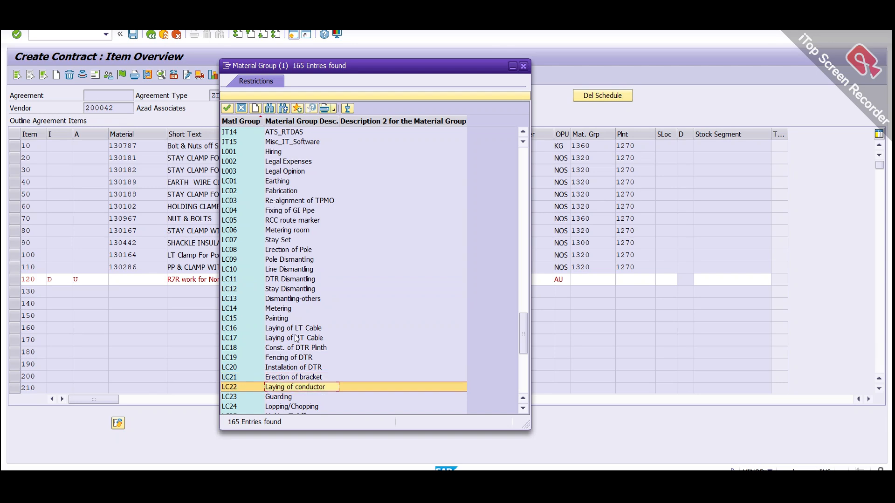
double_click(286, 279)
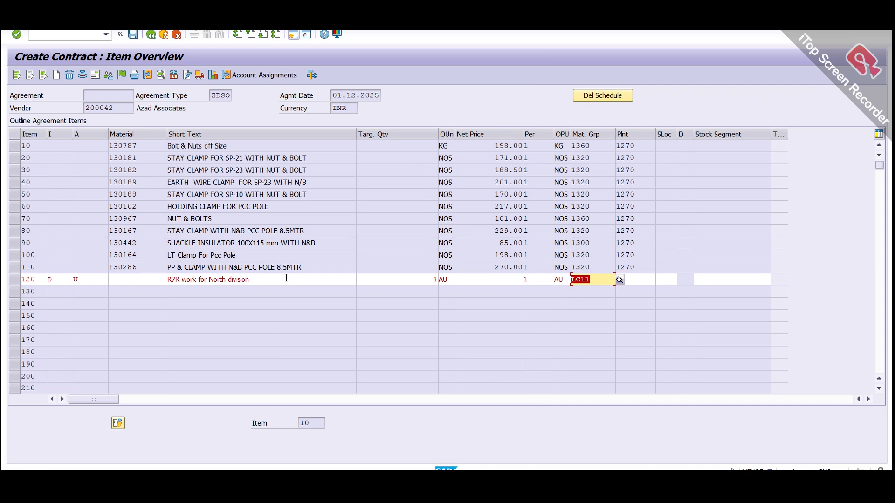
- Set item 120's plant to 1270 and its tax code to 2c, continuing to the service specifications
key("Tab")
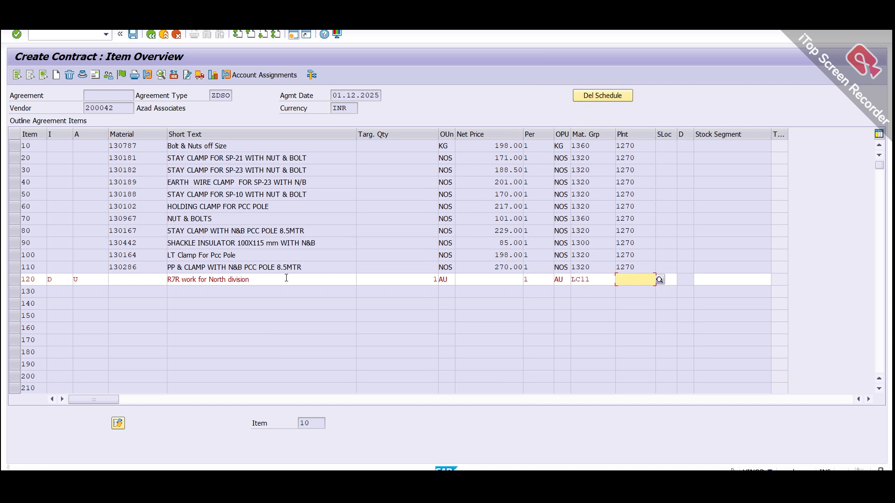
type("1270")
key("Return")
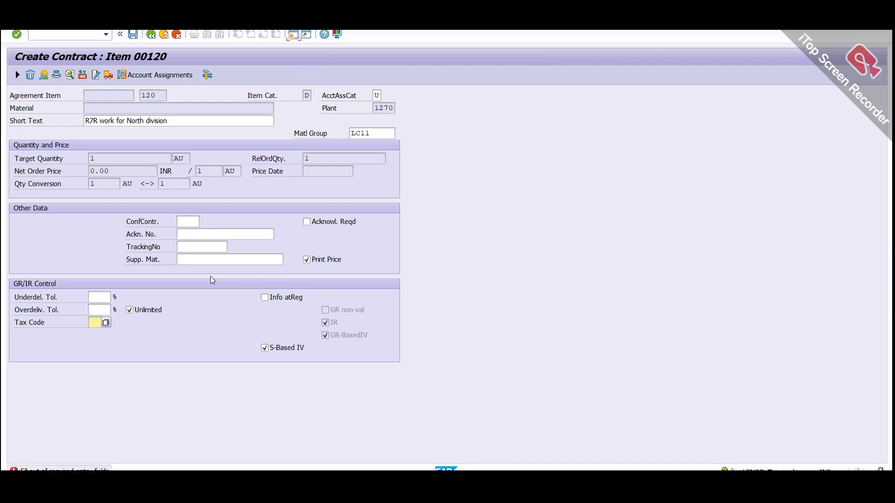
type("2c")
key("Return")
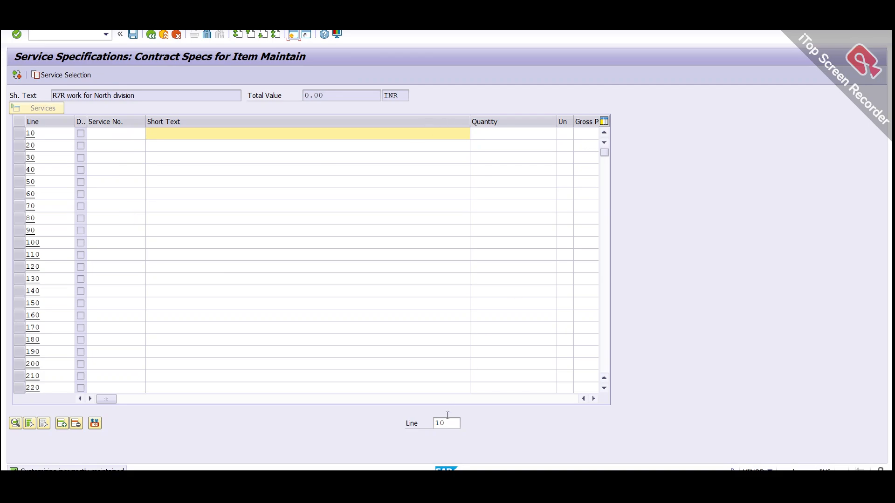
- Switch to Excel and copy the service codes in C16:C24 of Sheet1
key("alt+Tab")
left_click(180, 348)
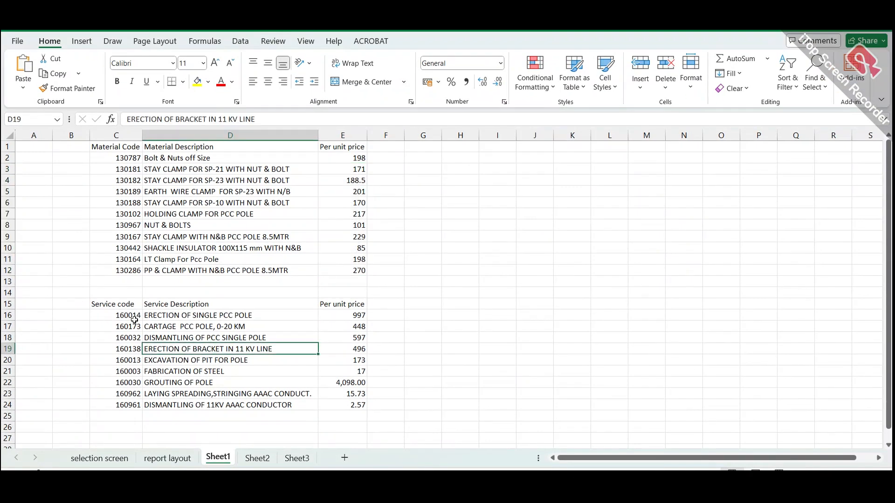
left_click_drag(126, 315, 132, 406)
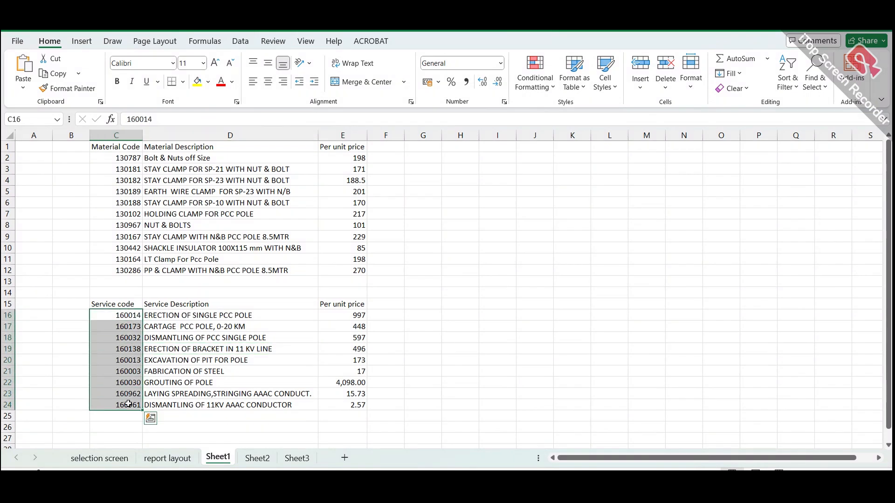
key("ctrl+c")
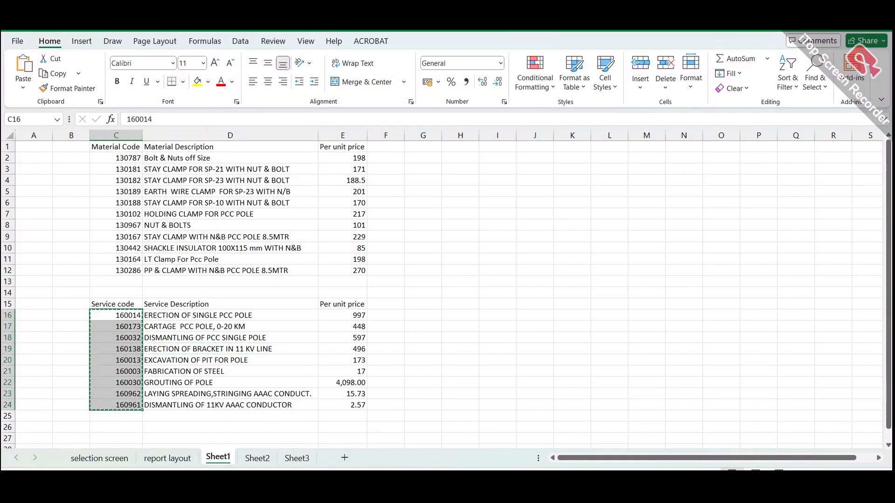
- Switch back to SAP and paste the copied service codes into the Service No. column starting at line 10
key("alt+Tab")
key("alt+Tab")
left_click(321, 488)
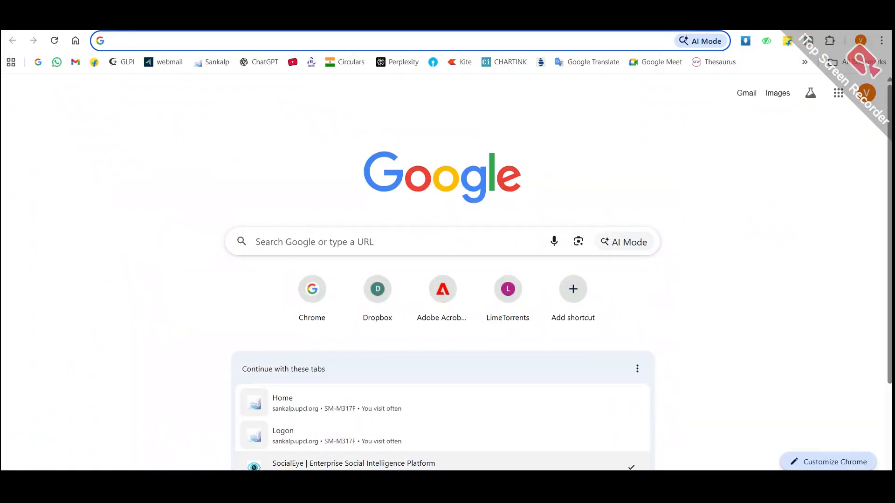
mouse_move(300, 488)
left_click(344, 448)
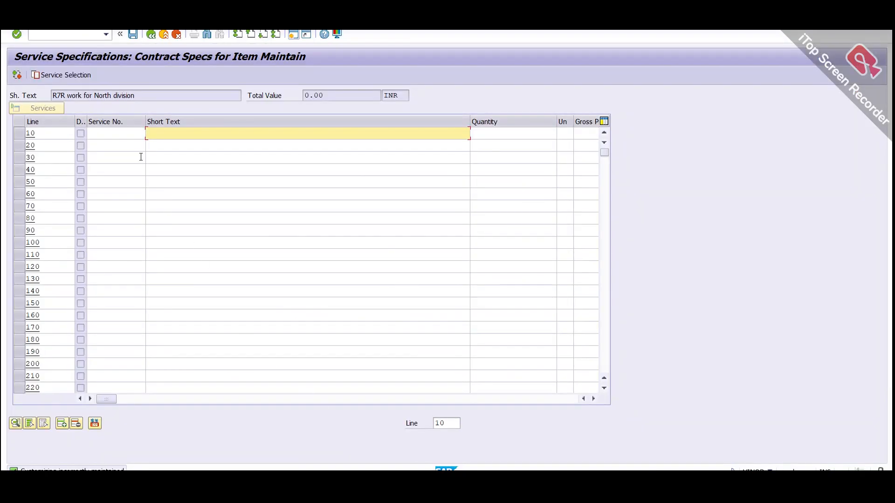
left_click(123, 134)
key("ctrl+v")
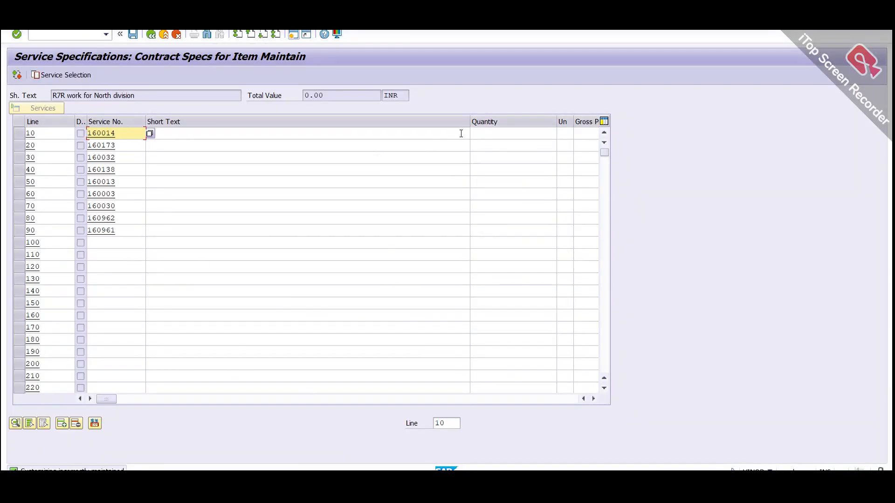
- Narrow the services' short text column to reveal Gross Price, and copy the per unit prices in E16:E24 from Excel
left_click_drag(469, 123, 229, 122)
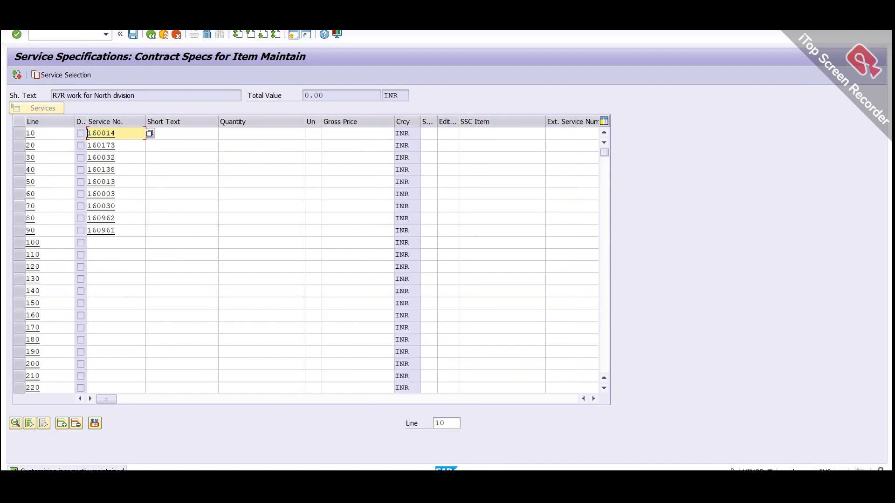
left_click(382, 485)
left_click(390, 323)
left_click(353, 315)
left_click_drag(352, 315, 358, 405)
key("ctrl+c")
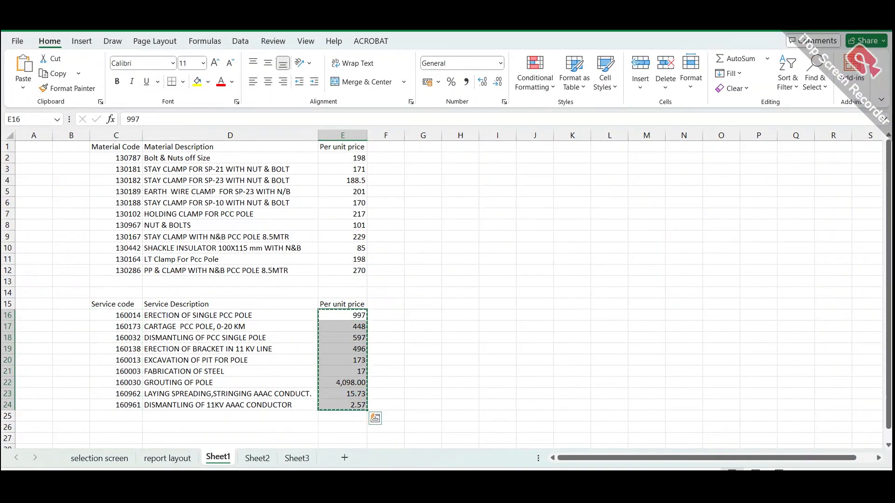
- Paste the copied prices into SAP's Gross Price column from line 10, confirm them and return to the item overview
left_click(394, 484)
left_click(350, 135)
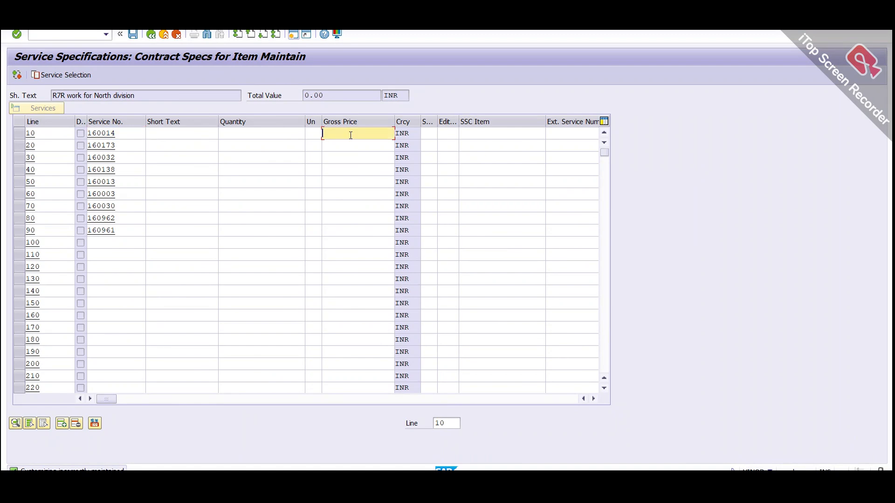
key("ctrl+v")
key("Return")
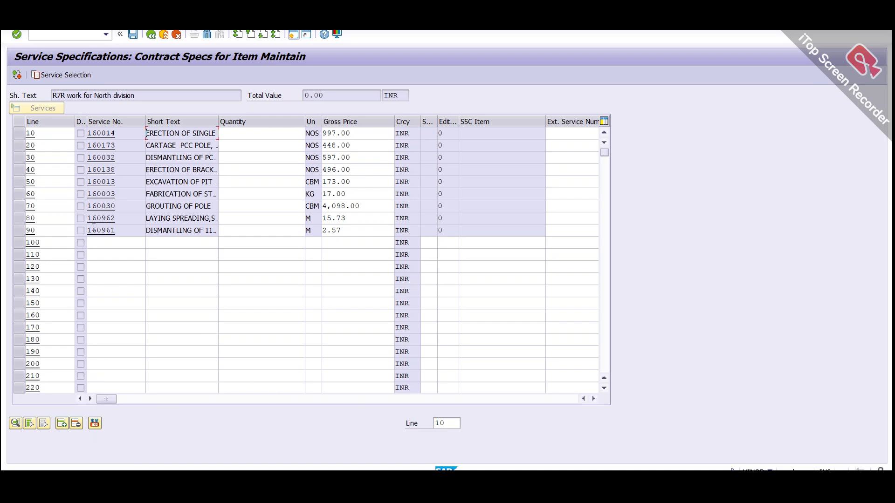
left_click(151, 35)
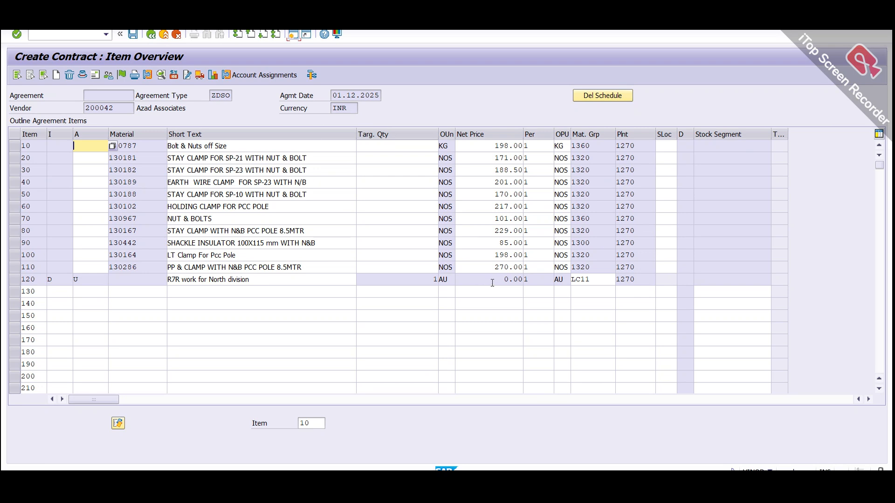
- Check item 120's net price and open the contract's header data
left_click_drag(492, 282, 525, 283)
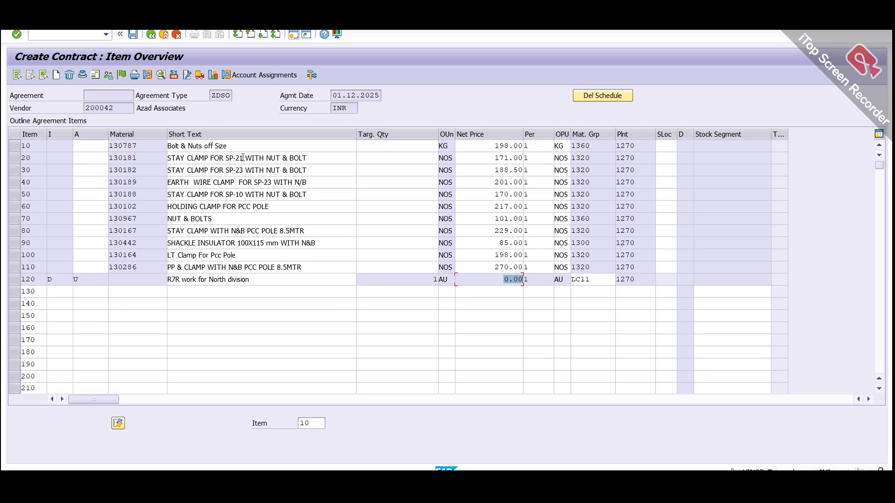
left_click(15, 145)
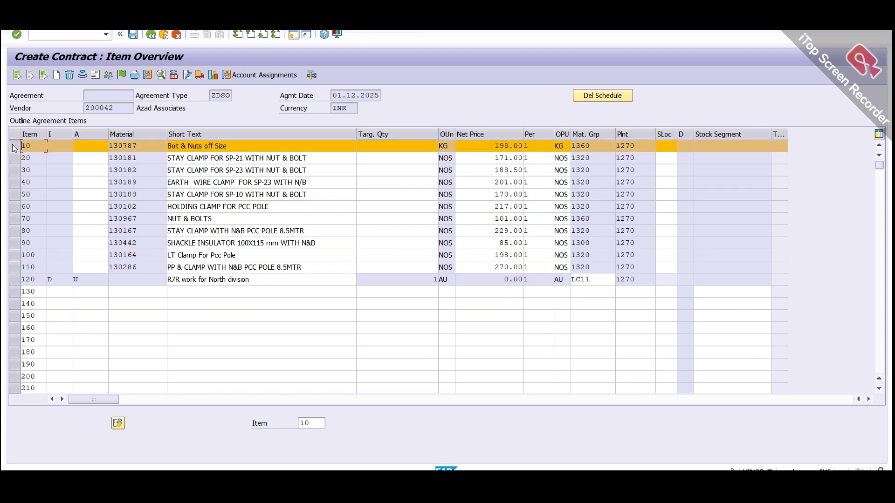
left_click(83, 75)
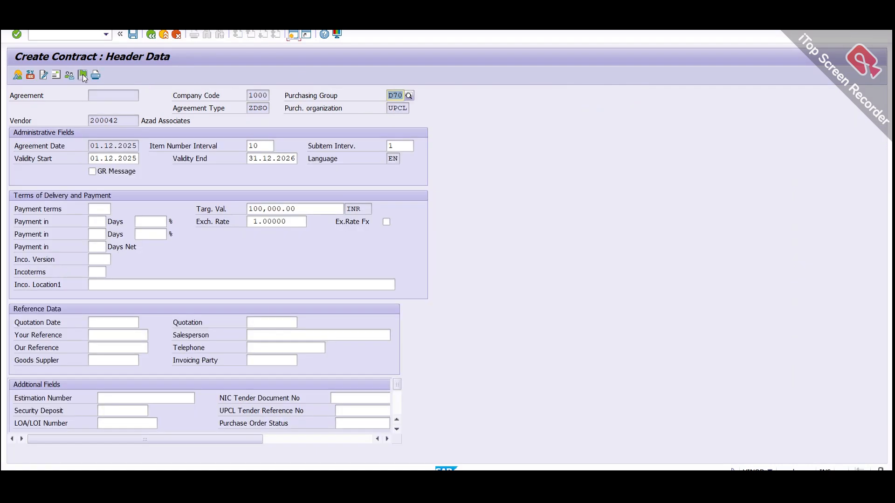
- Exit the contract header and save the document, agreeing to save without an output message record
left_click(151, 35)
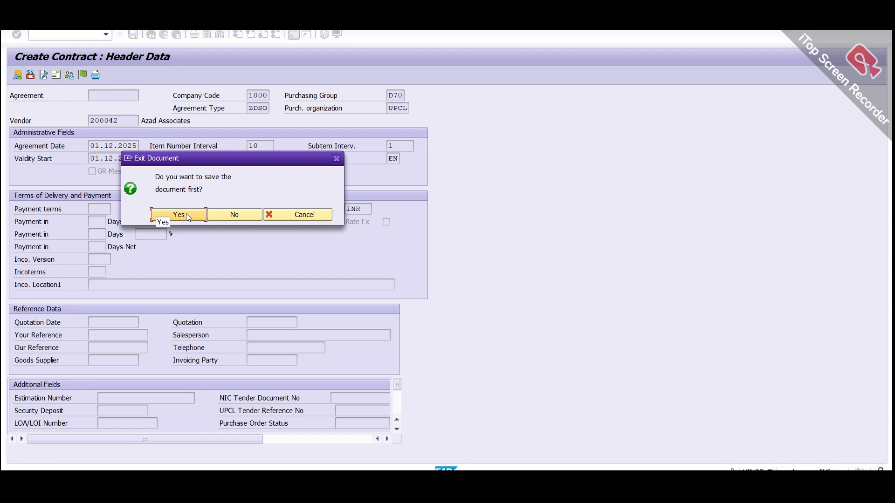
left_click(195, 216)
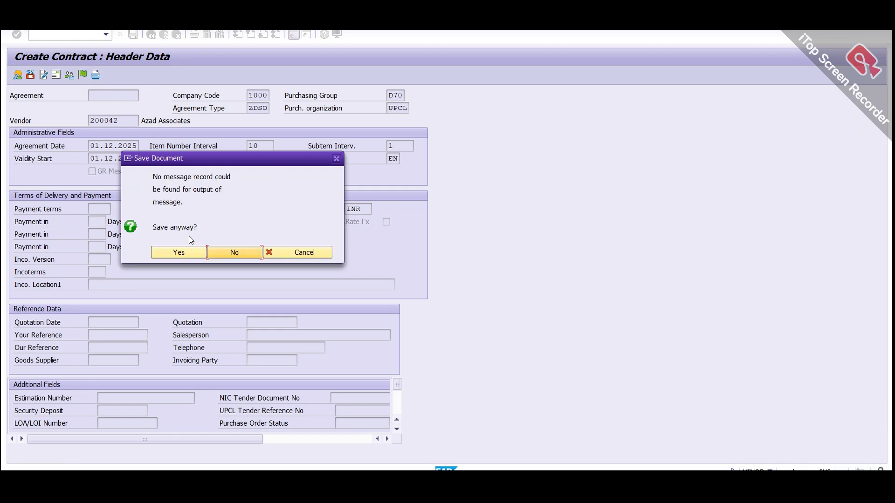
left_click(186, 254)
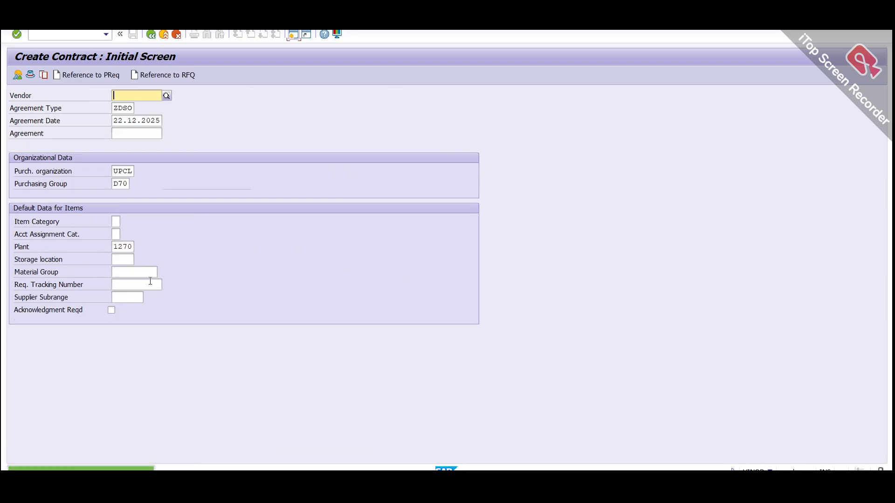
- Open the details of the creation message, copy the new supply order's number and close the details
left_click(112, 470)
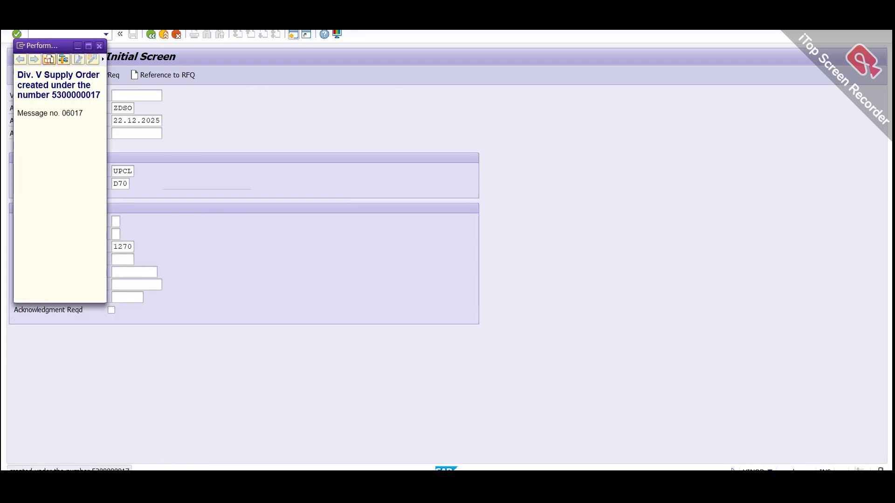
double_click(74, 95)
left_click(75, 96)
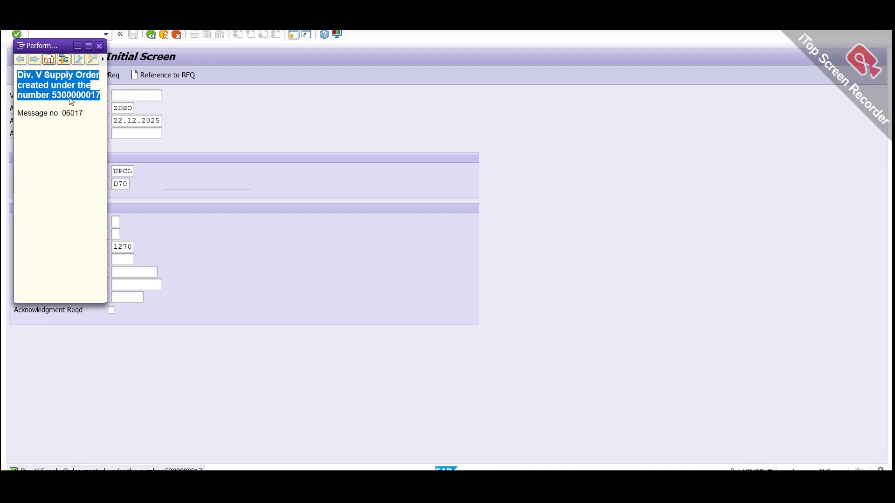
left_click(76, 96)
double_click(78, 96)
right_click(78, 95)
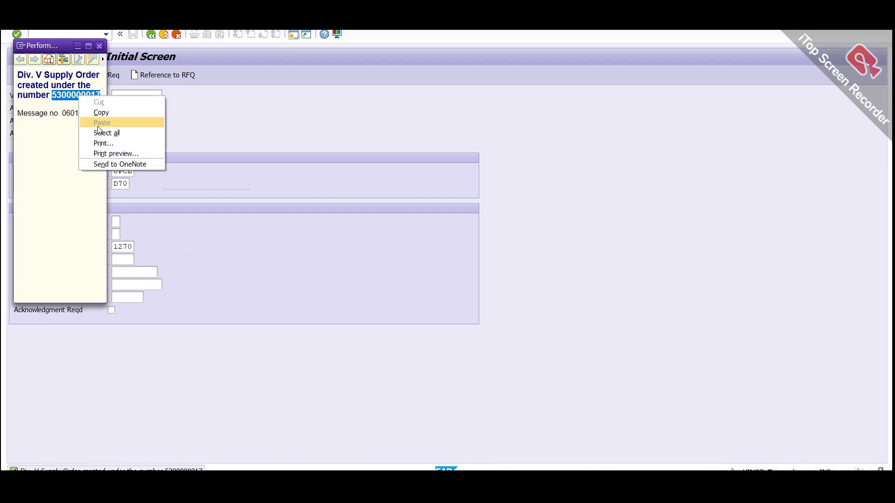
left_click(100, 112)
left_click(99, 45)
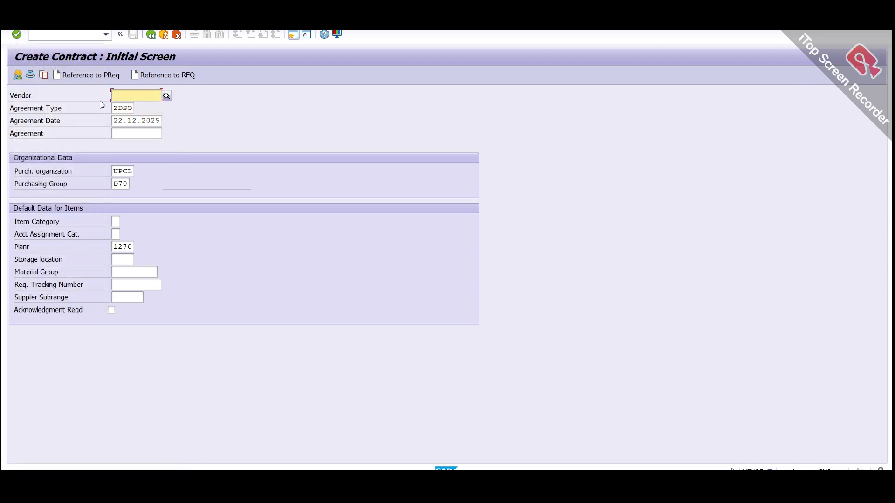
- Go to the Change Contract transaction with /nme32k
left_click(54, 34)
type("/")
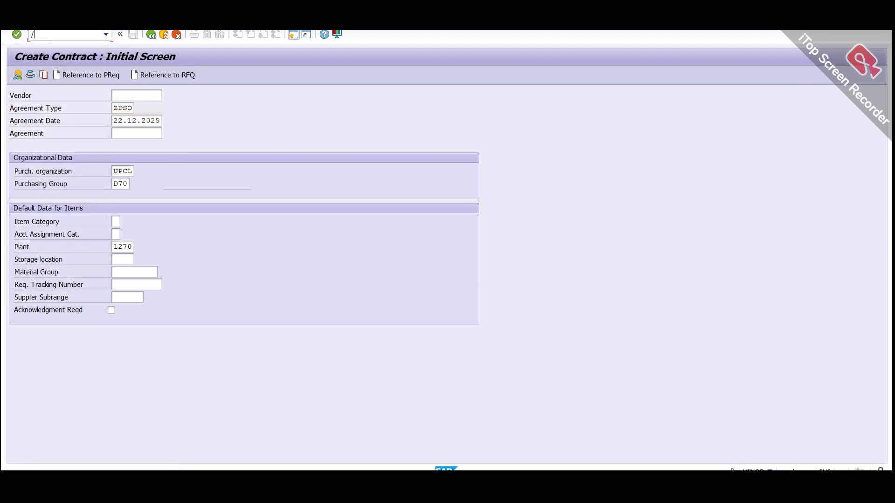
type("nme32k")
key("Return")
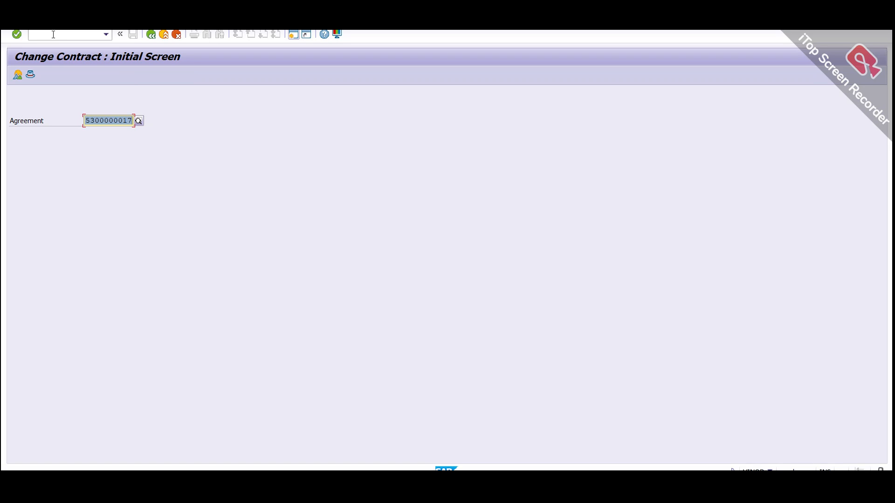
- Open the new supply order for changes and display the details of item 20
key("Return")
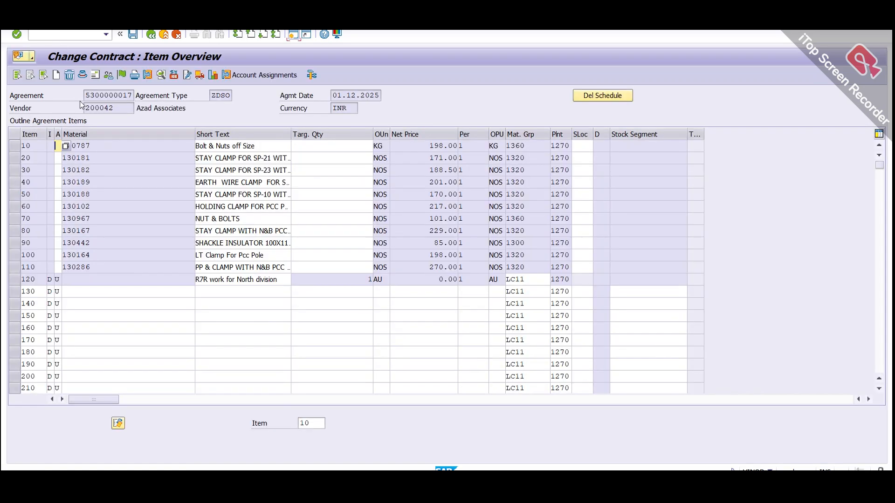
left_click(15, 148)
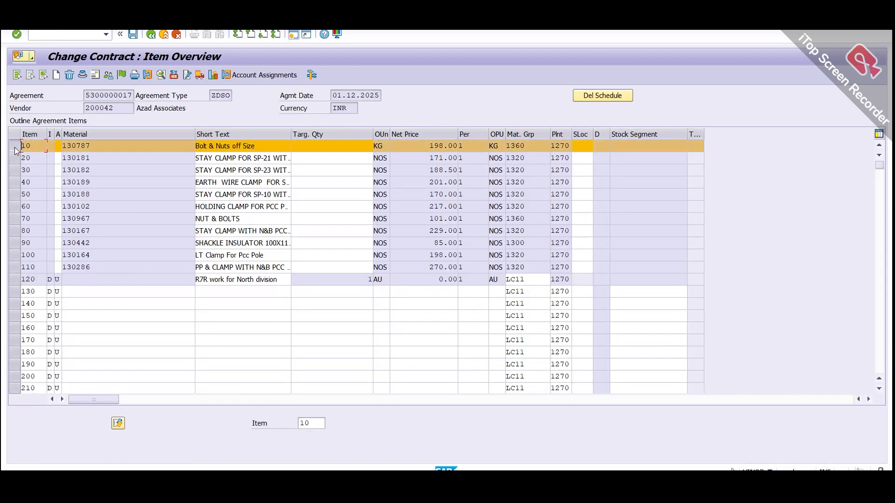
left_click(15, 149)
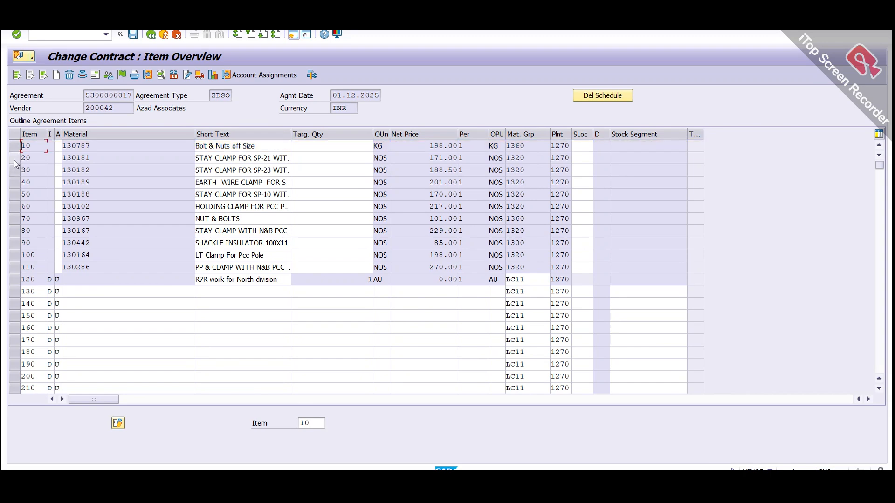
left_click(15, 159)
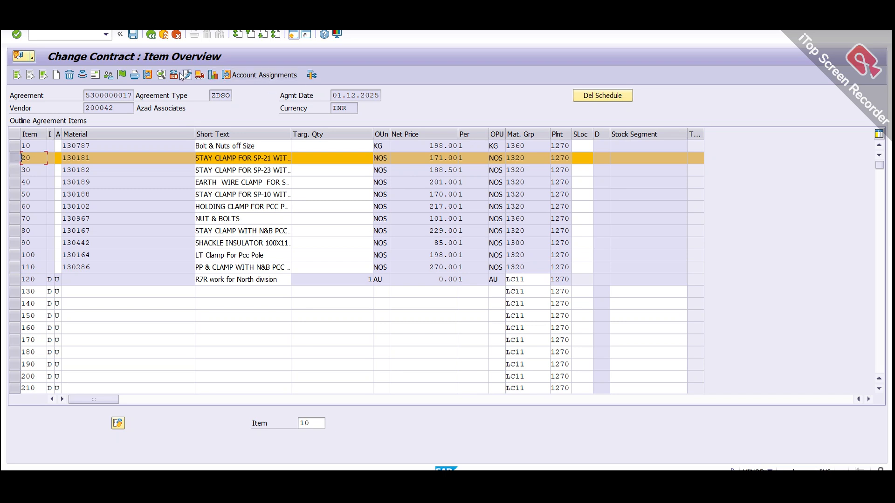
left_click(149, 76)
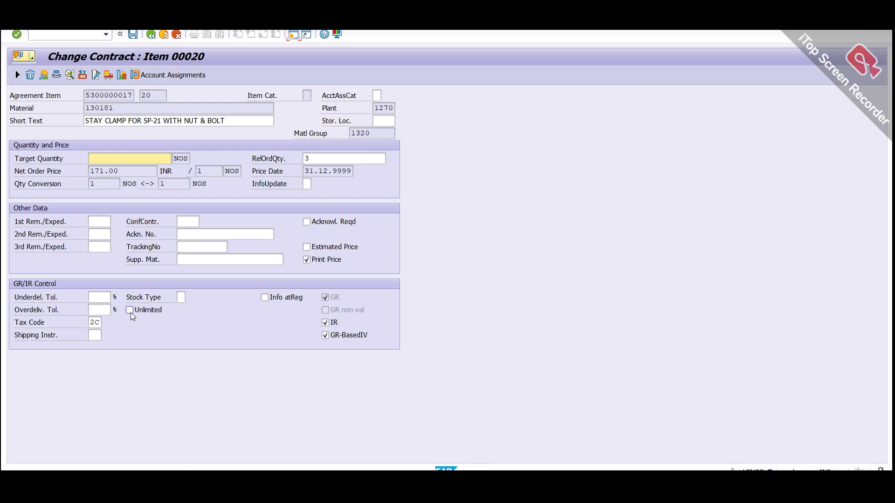
- Check item 20's tax code and under- and overdelivery tolerance fields, and return to the item overview
left_click_drag(101, 323, 89, 323)
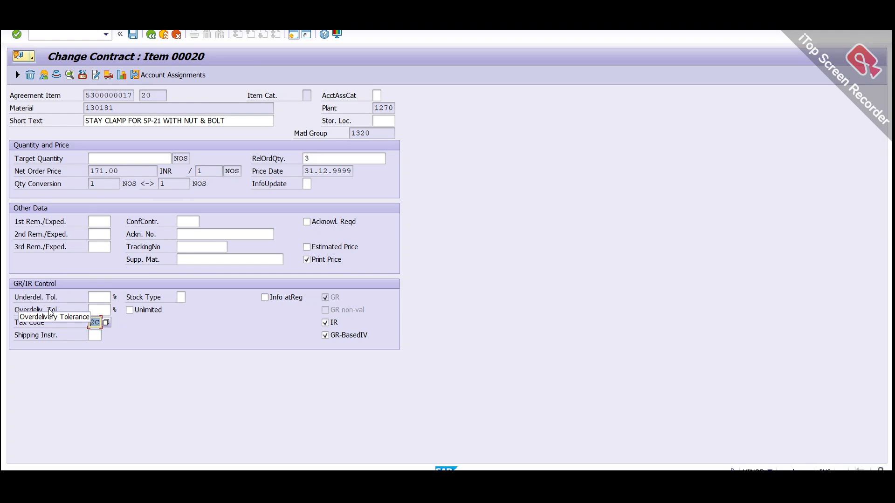
left_click(99, 297)
left_click(99, 322)
left_click(97, 302)
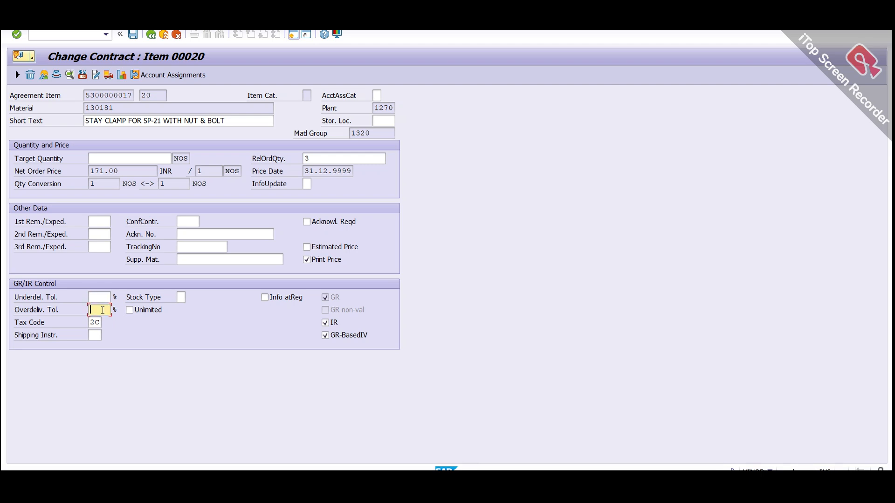
left_click(104, 310)
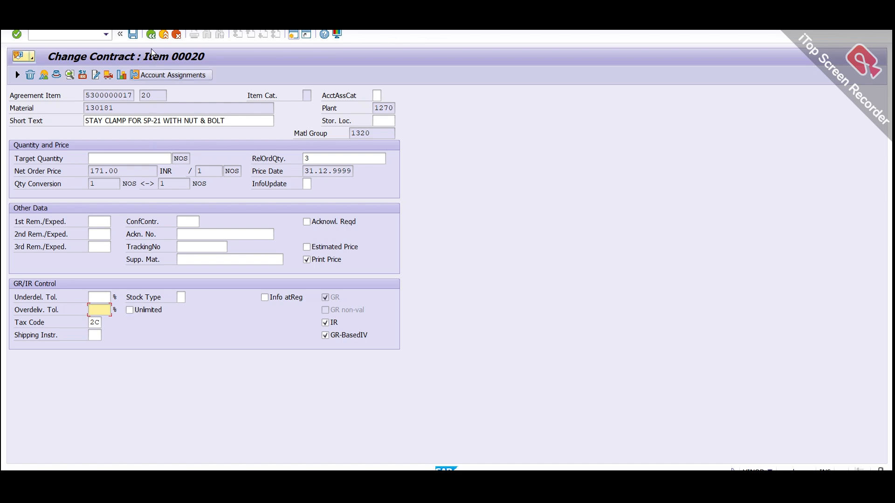
left_click(151, 35)
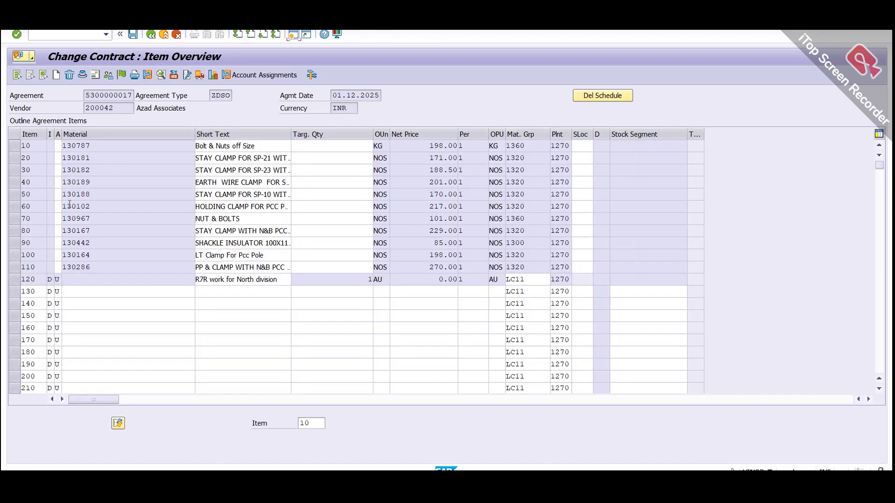
- Review the details of service item 120 and material item 110, returning to the item overview after each
left_click(14, 279)
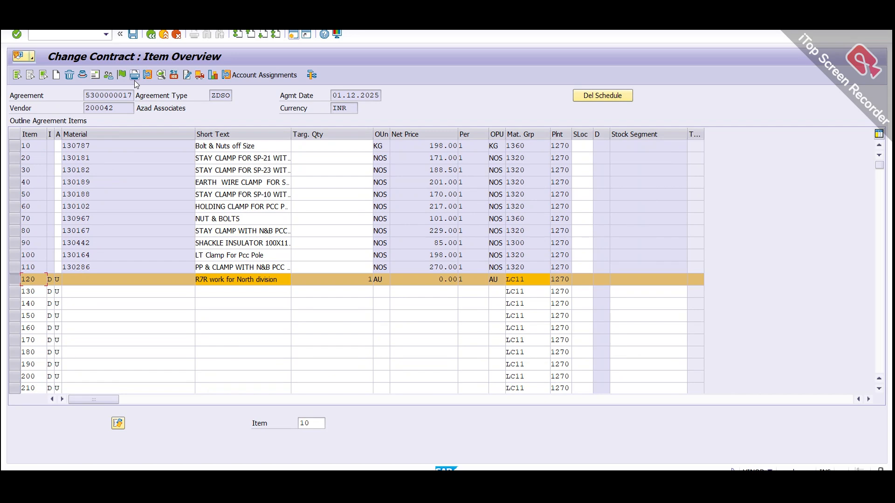
left_click(147, 75)
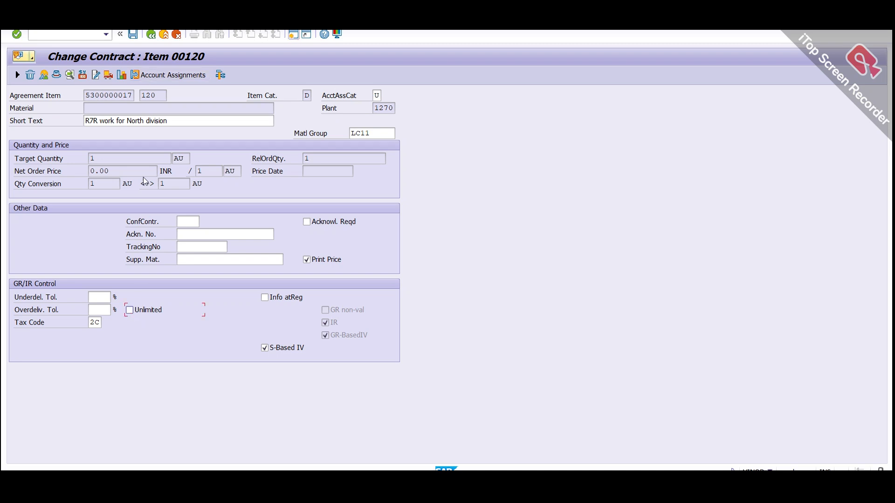
left_click(151, 36)
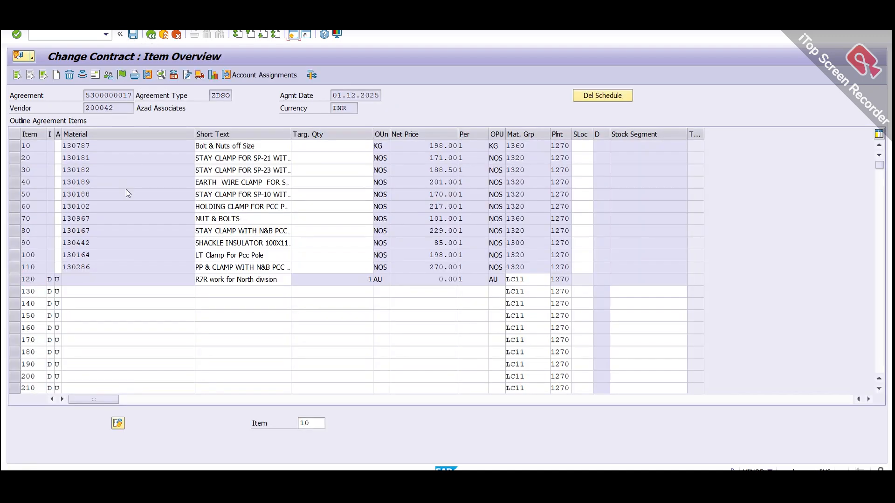
left_click(15, 267)
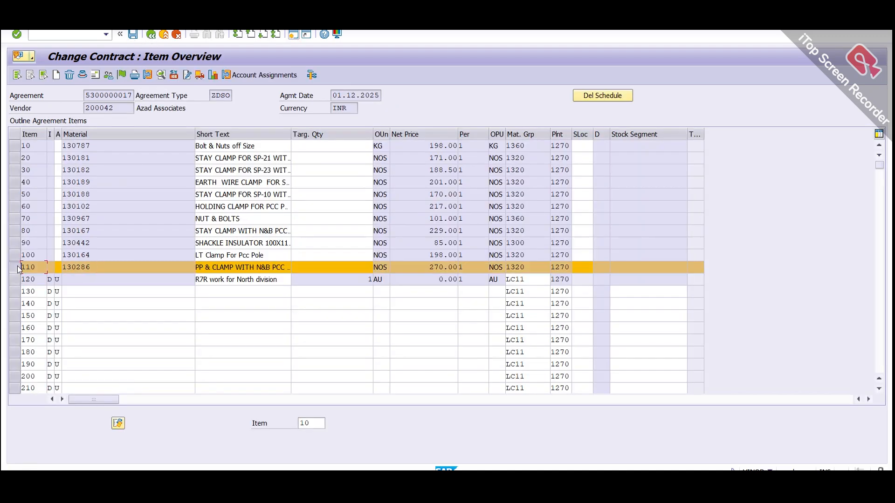
left_click(146, 75)
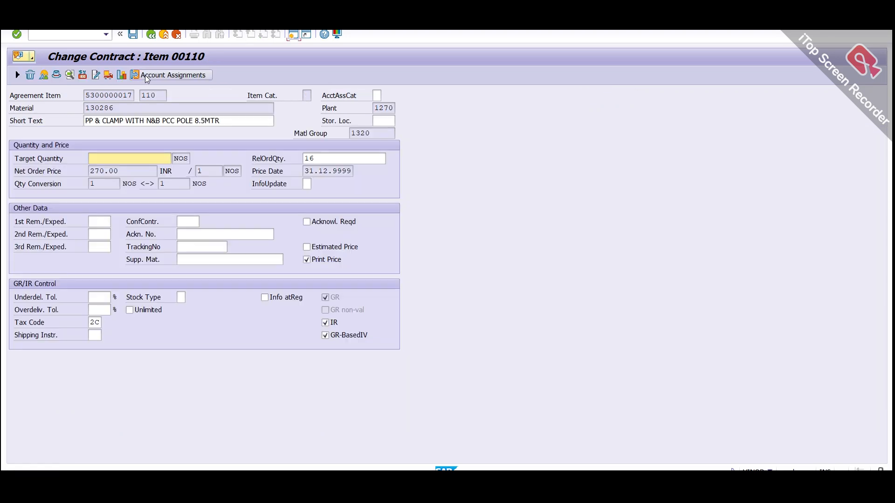
left_click(150, 36)
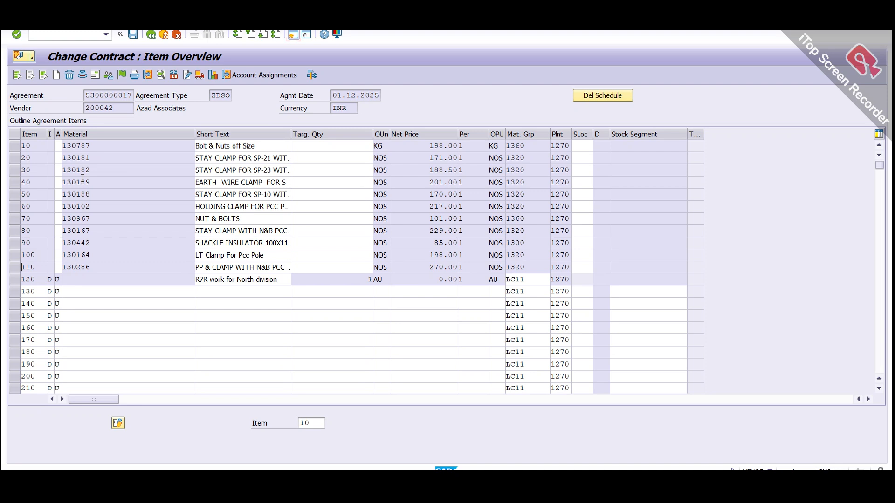
- Open the service specifications of item 120 and examine its service lines across all columns, including Tax Tariff Code and Line ID
left_click(287, 281)
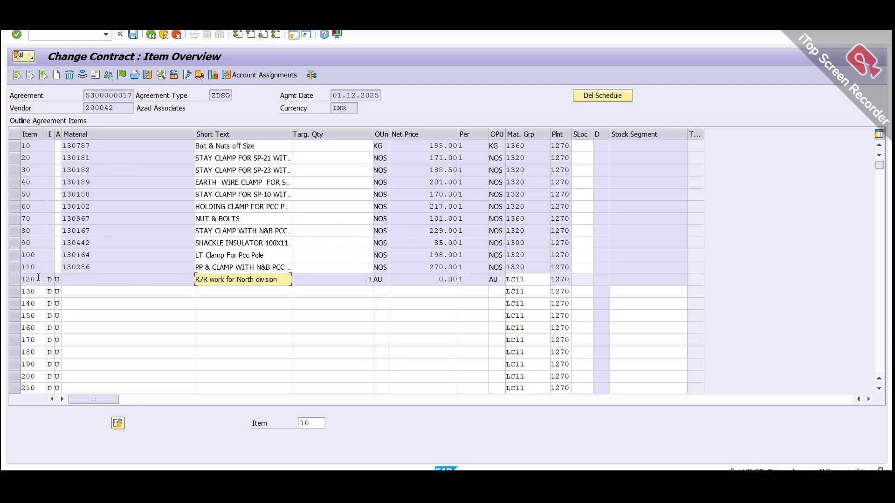
left_click(14, 283)
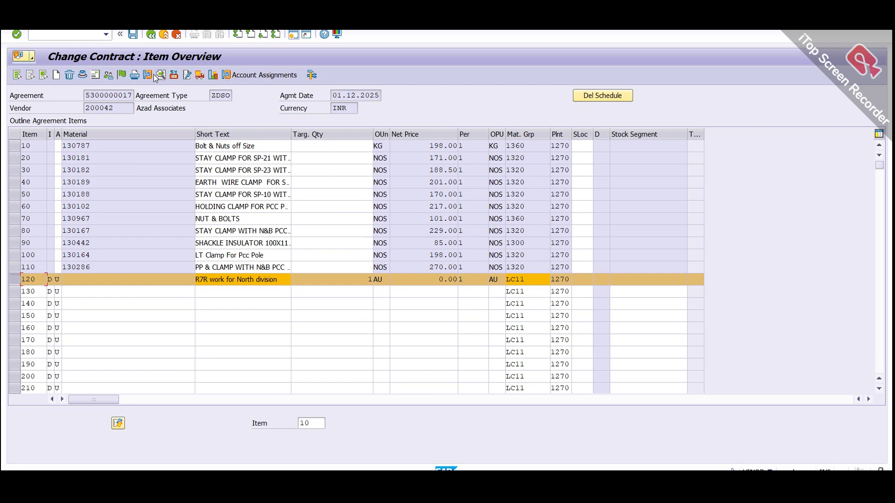
left_click(311, 76)
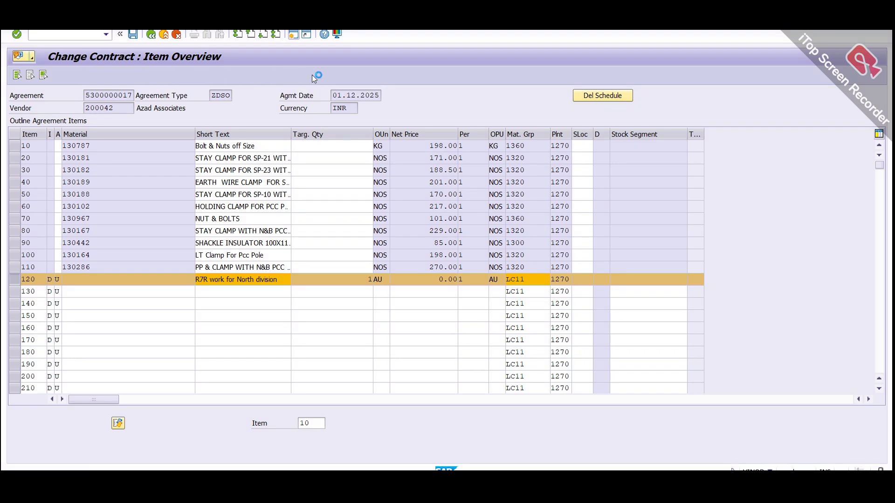
left_click_drag(469, 120, 311, 120)
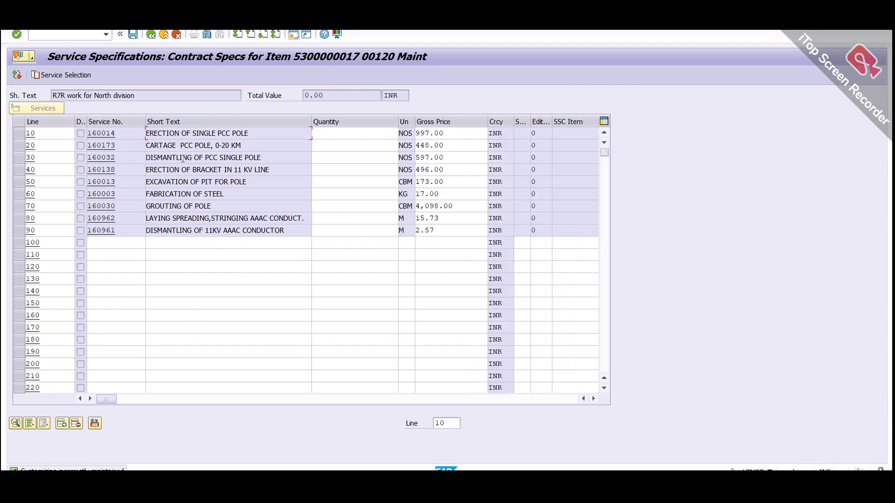
left_click(186, 145)
left_click_drag(114, 398, 250, 405)
left_click_drag(283, 402, 369, 401)
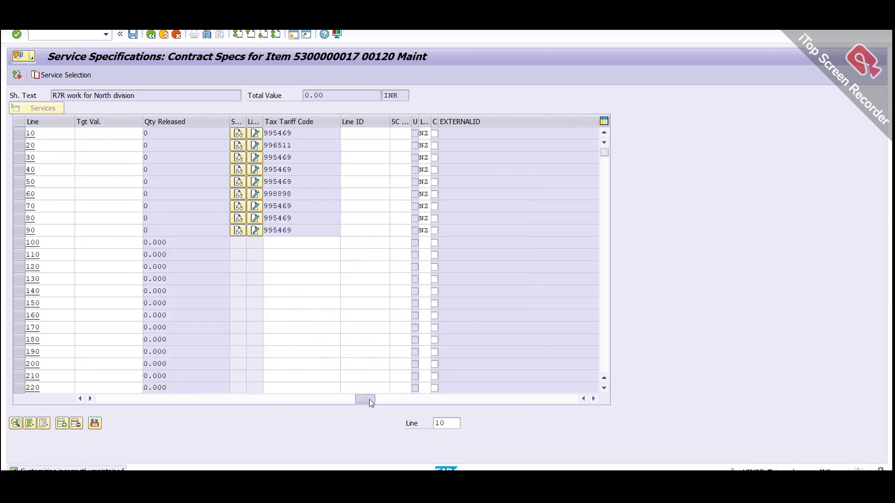
left_click(357, 133)
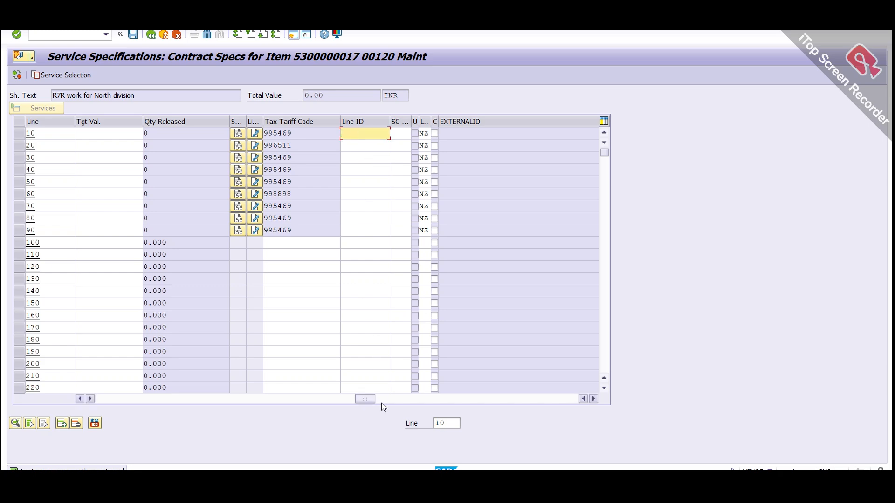
left_click_drag(363, 401, 93, 399)
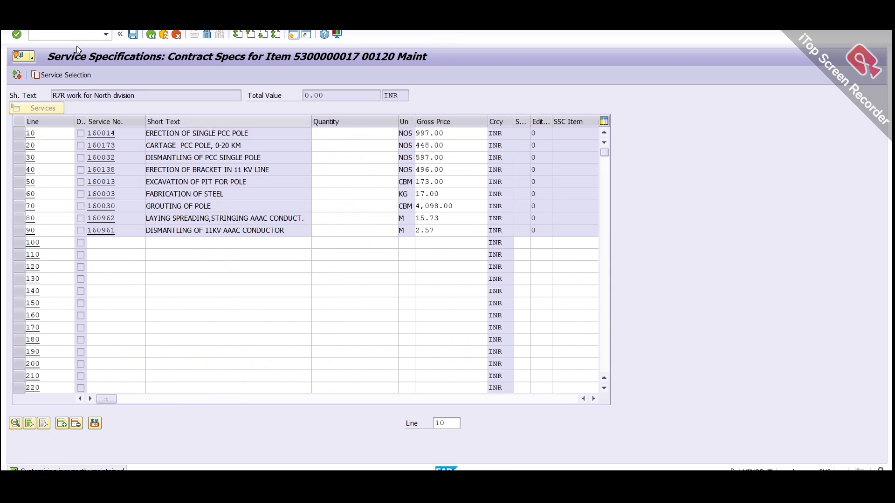
- Save the contract and leave the Change Contract transaction for the SAP Easy Access menu
left_click(133, 34)
left_click(43, 35)
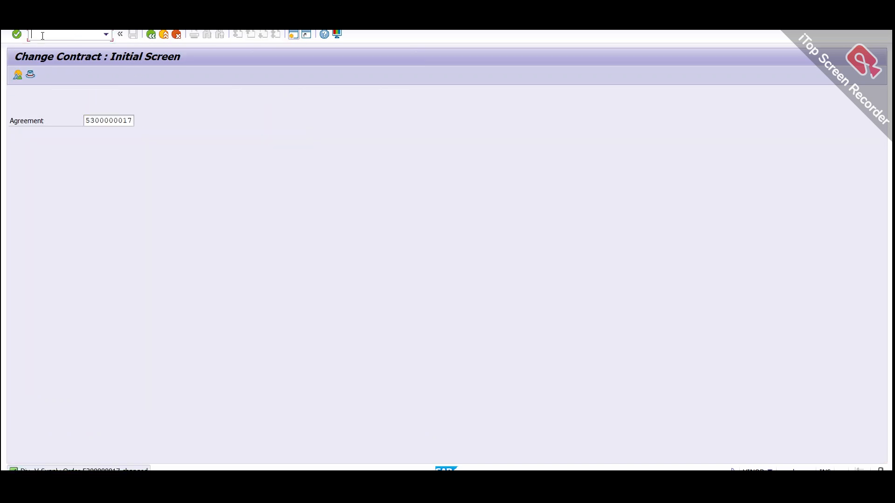
key("Return")
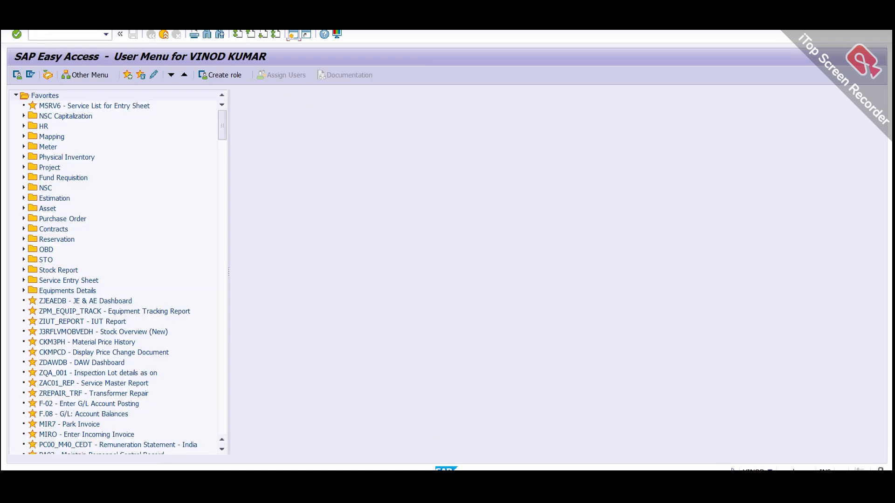
- Enter the transaction code zpo_print_c without running it, copy the code and switch to the Excel workbook
type("zpo_print_c")
key("shift+Home")
key("ctrl+c")
left_click(354, 489)
left_click(233, 271)
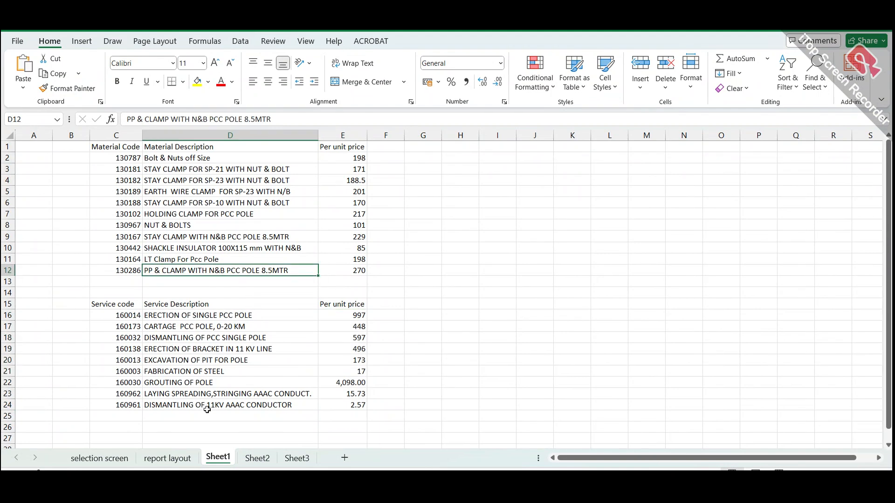
- Paste the copied transaction code into cell C8 of Sheet2 and fit column C to its contents
left_click(257, 458)
left_click(160, 269)
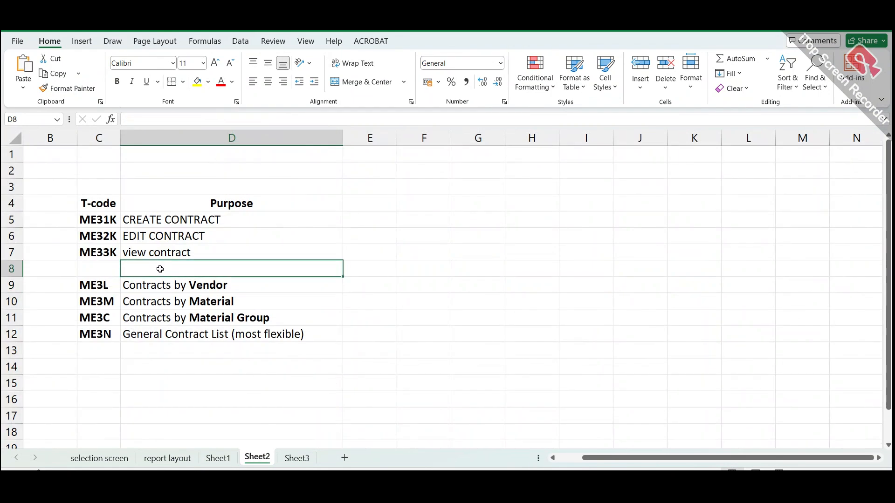
key("Left")
key("ctrl+v")
double_click(120, 137)
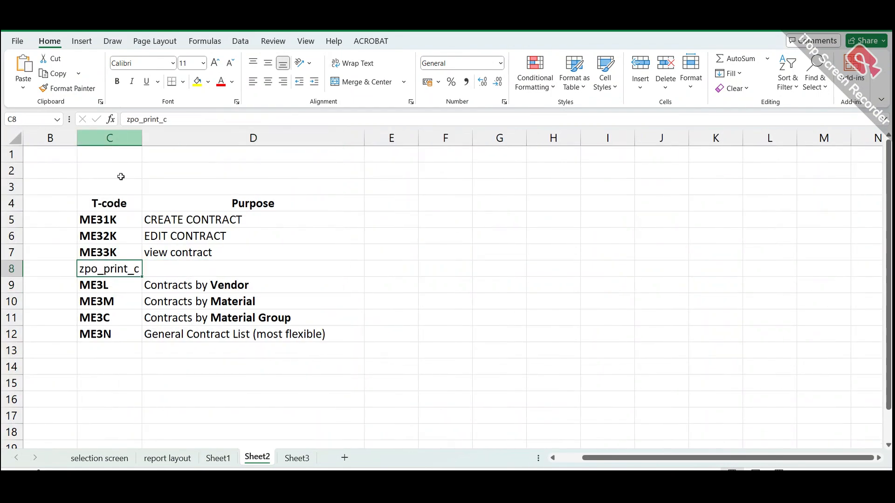
- Copy the formatting of the ME33K cell to cell C8 and widen column C
left_click(112, 252)
left_click(67, 88)
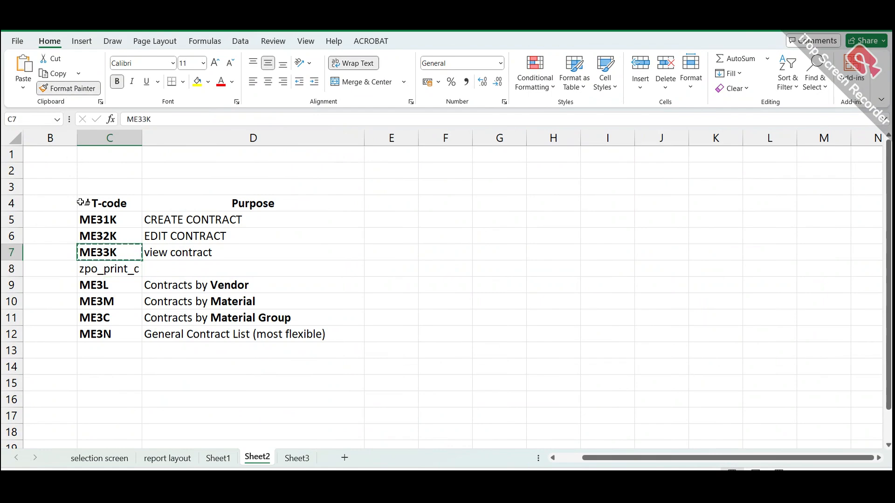
left_click(90, 260)
left_click_drag(143, 142, 166, 142)
- Enter "Print Contract" in D8 as the purpose of the zpo_print_c transaction
left_click(180, 275)
type("P")
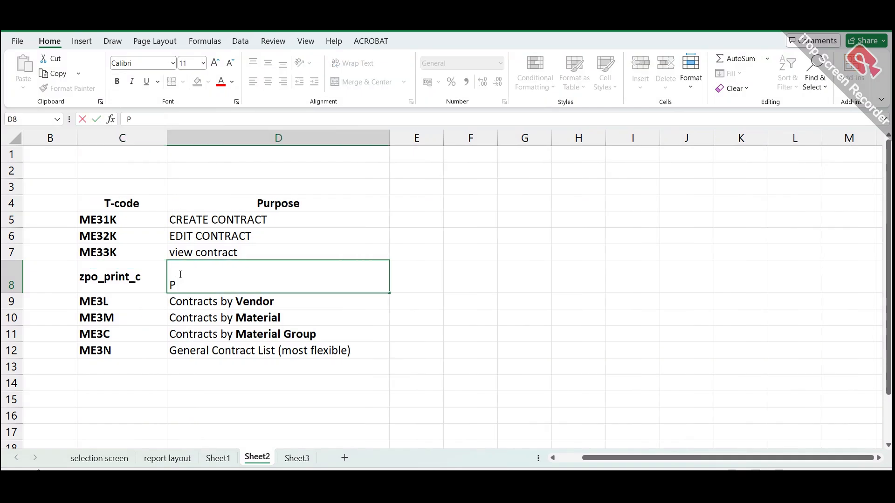
type("rint Contract")
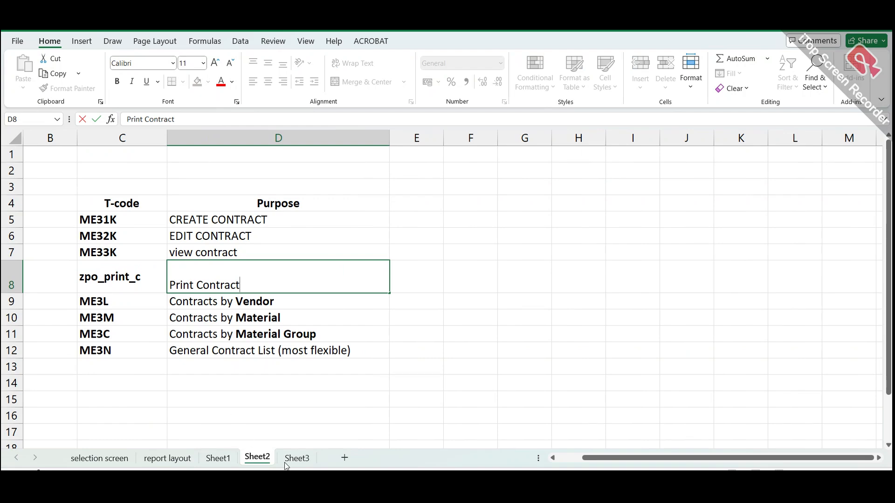
- Switch back to the SAP Easy Access window and run the zpo_print_c transaction
key("alt+Tab")
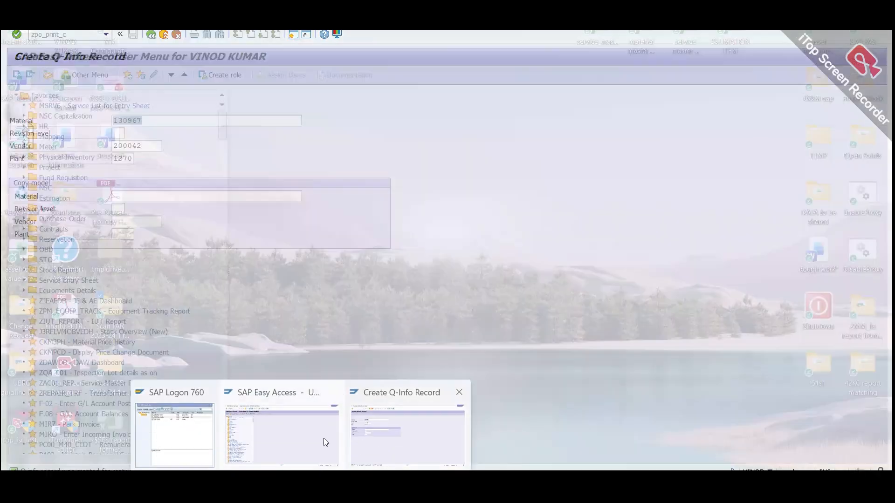
left_click(323, 439)
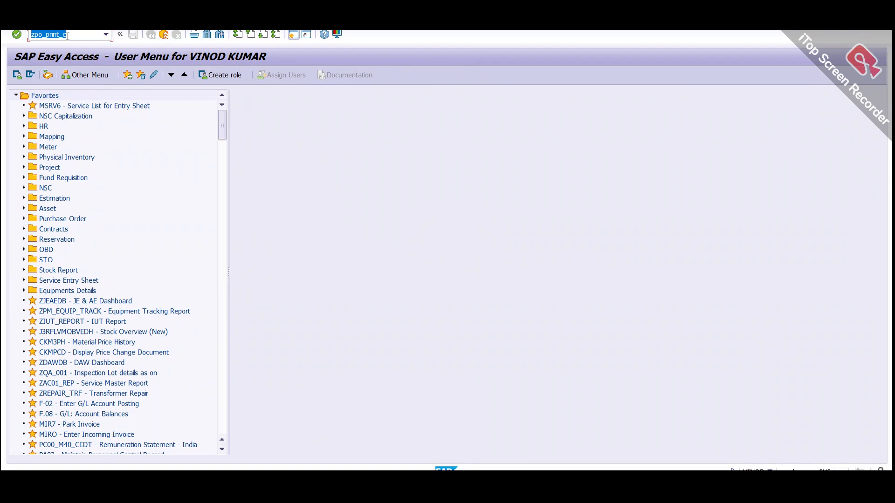
key("Return")
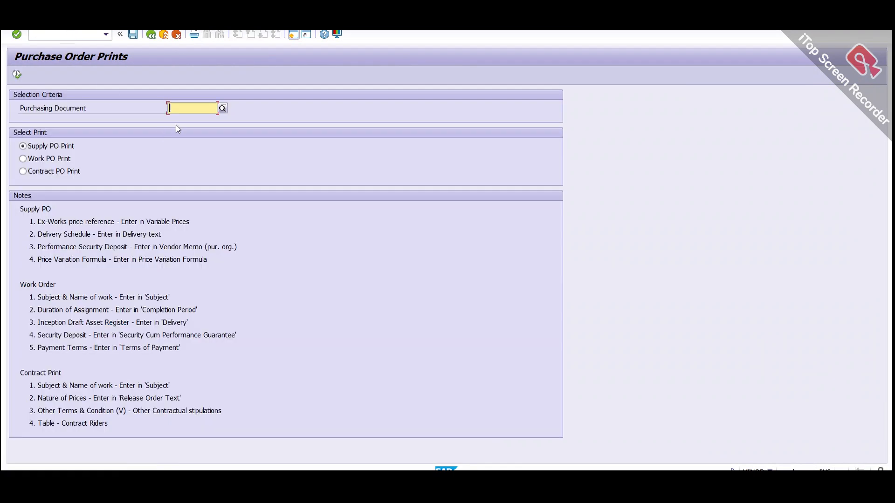
- Fill in the Purchasing Document with the new supply order's number from the input history
type("530")
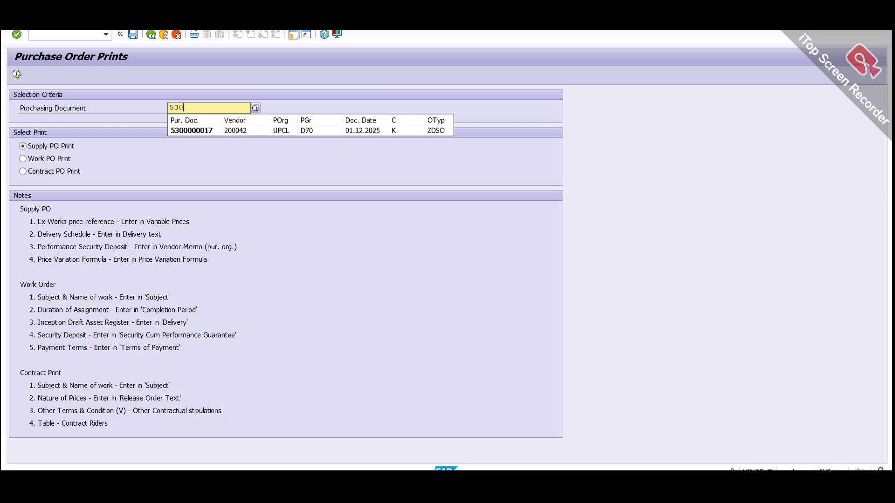
type("00")
key("Down")
key("Return")
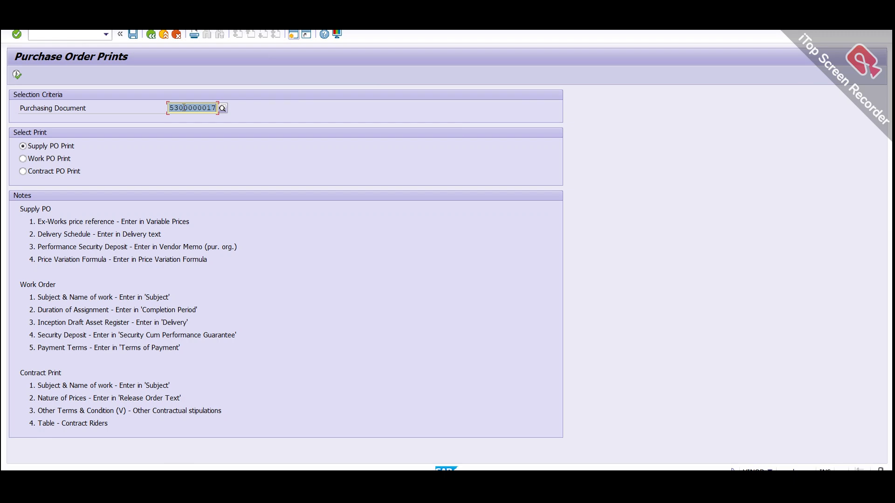
- Preview the purchasing document as a Contract PO Print, look through its terms and close the preview
left_click(66, 172)
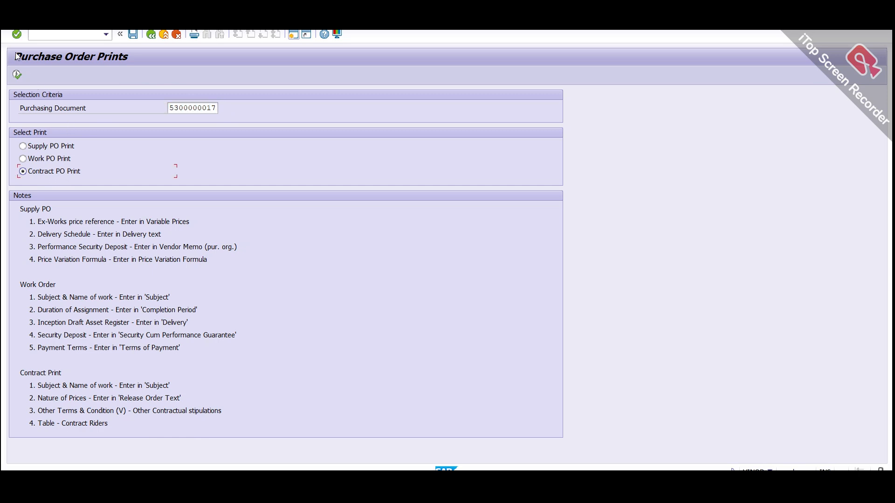
left_click(17, 75)
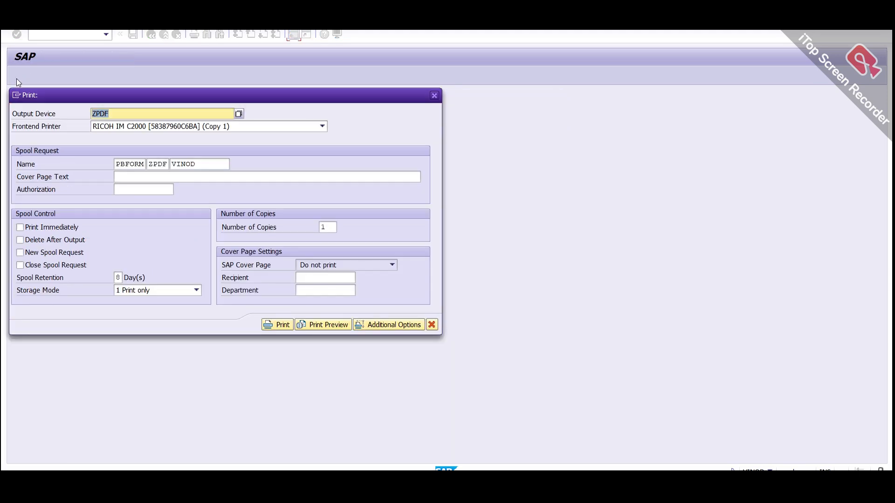
left_click(330, 325)
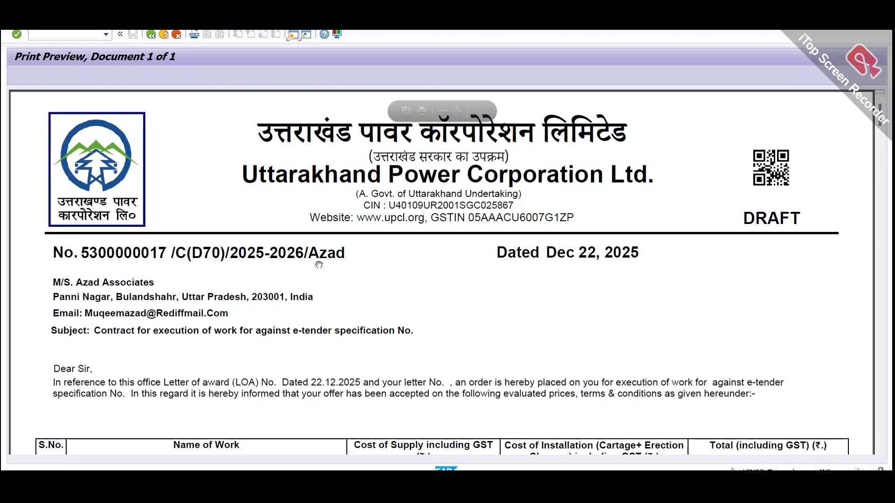
scroll(323, 279, "down", 10)
scroll(318, 264, "up", 3)
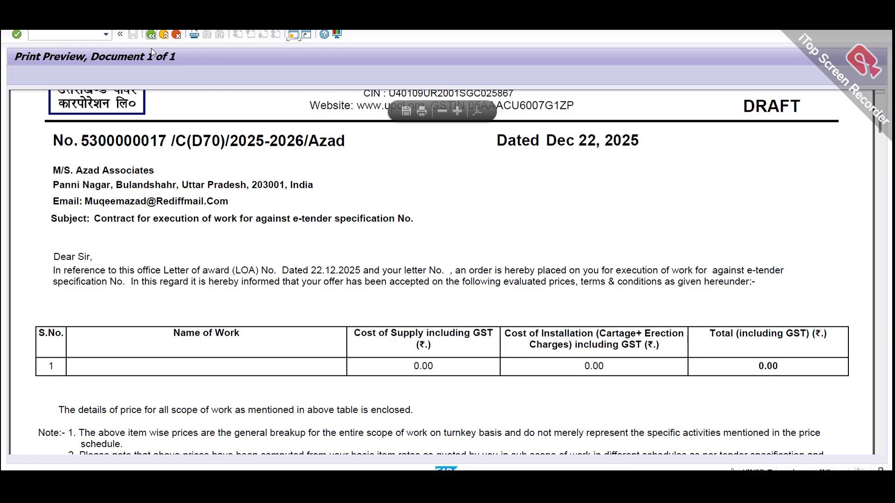
scroll(301, 179, "down", 12)
scroll(301, 179, "down", 10)
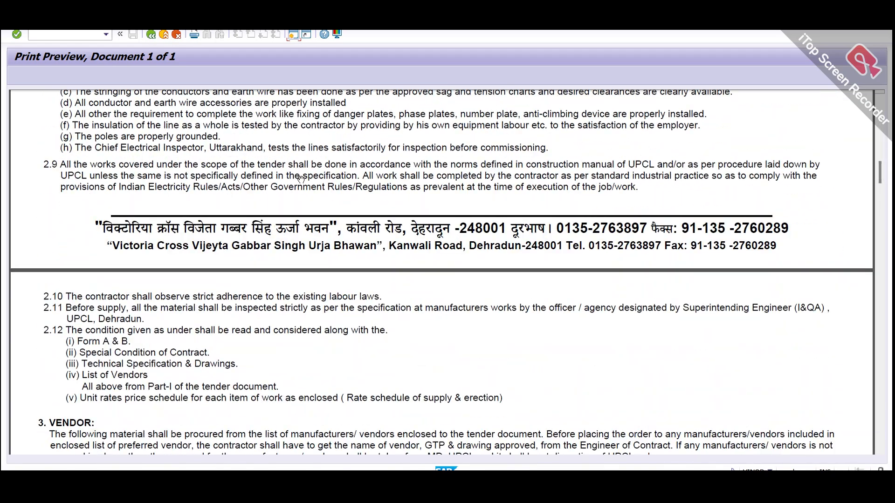
scroll(301, 179, "up", 2)
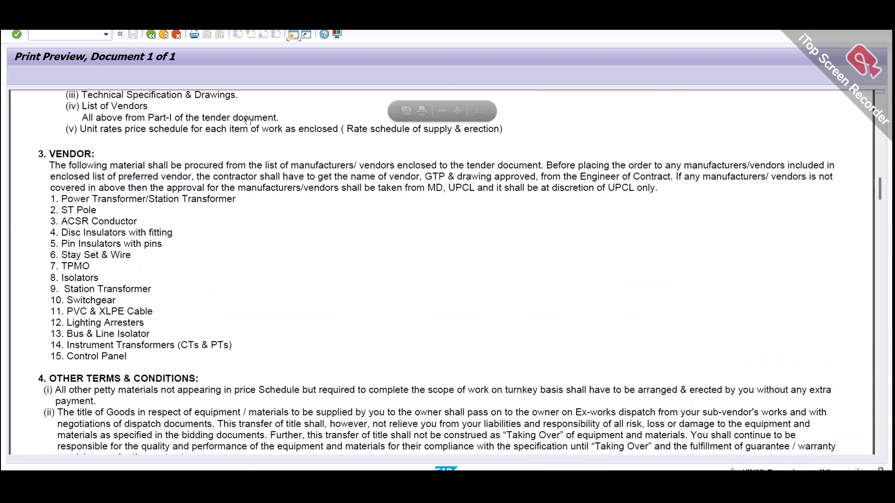
left_click(150, 34)
- Execute the same document as a Supply PO Print and open its print preview
left_click(41, 146)
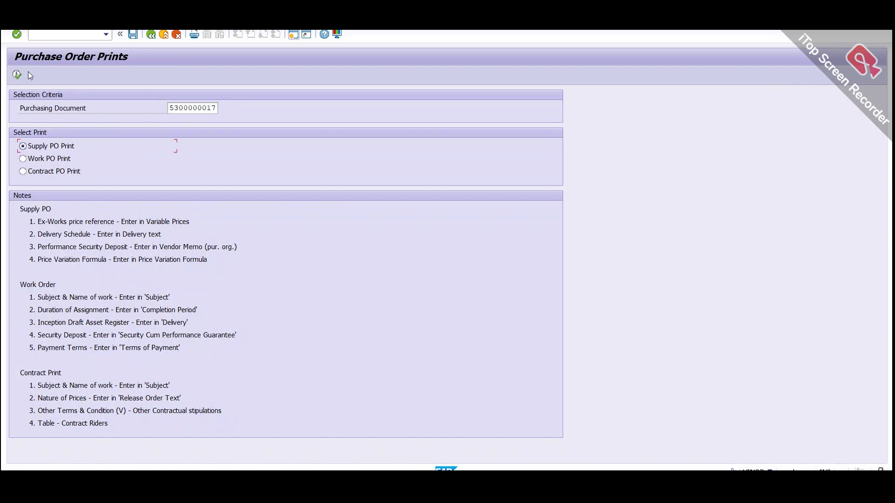
left_click(17, 75)
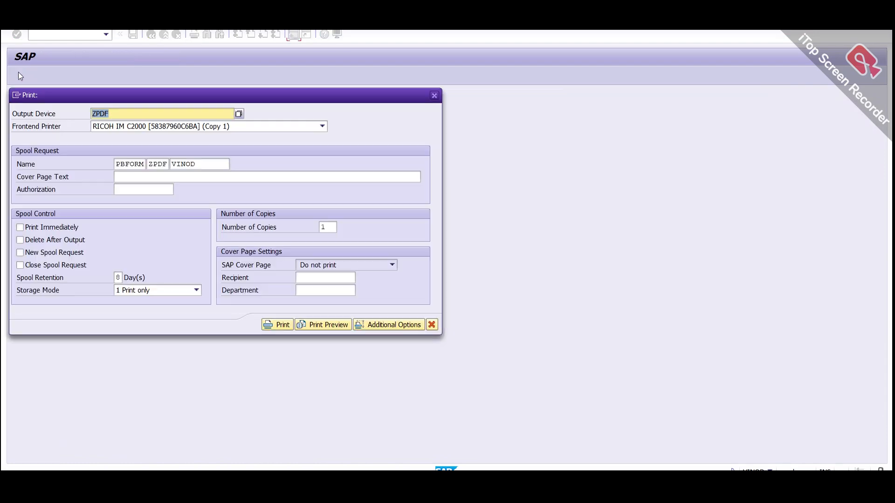
left_click(317, 325)
- Examine the supply order's item table with its ex-works rates, GST and FOR rates, plus the terms below, and close the preview
scroll(373, 327, "down", 8)
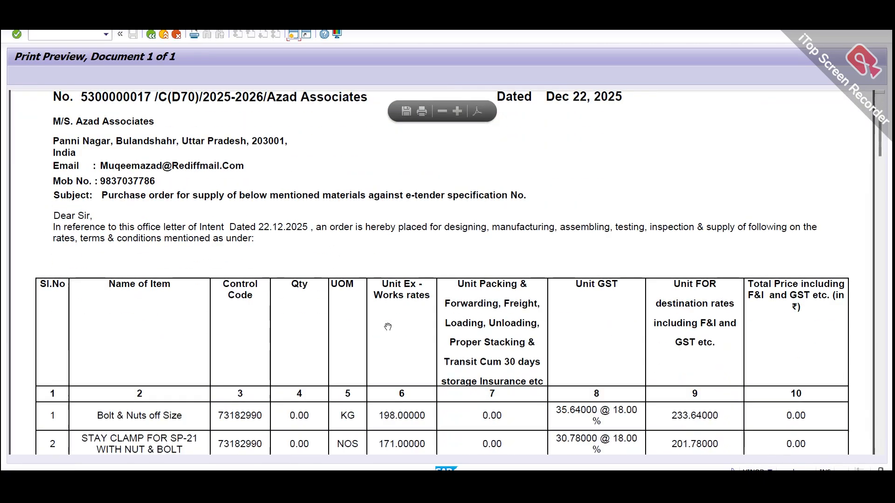
scroll(388, 327, "down", 1)
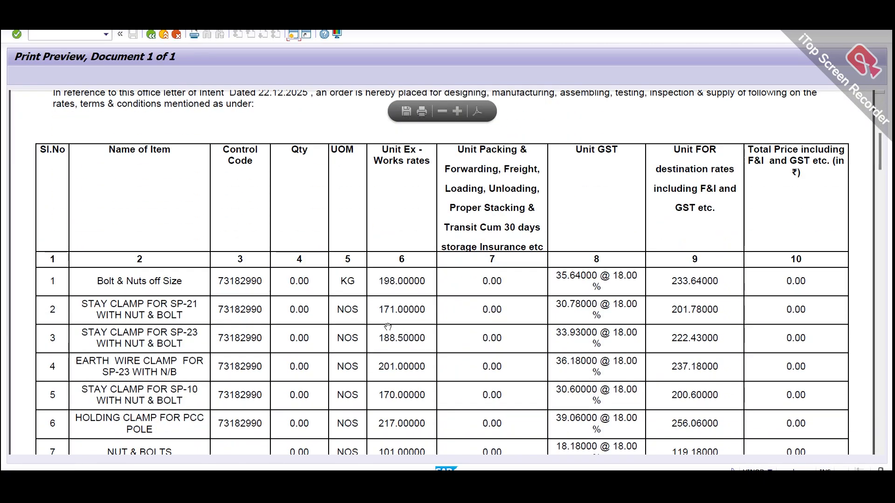
scroll(226, 311, "down", 2)
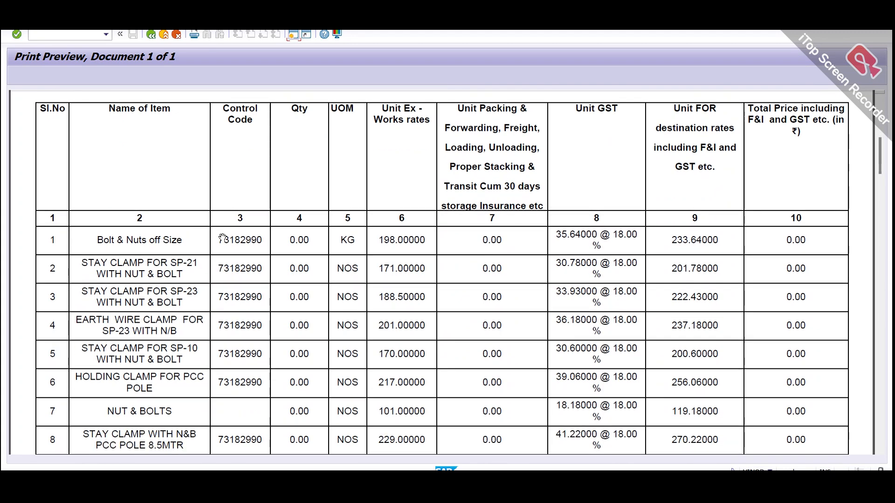
scroll(223, 239, "down", 1)
scroll(547, 287, "down", 7)
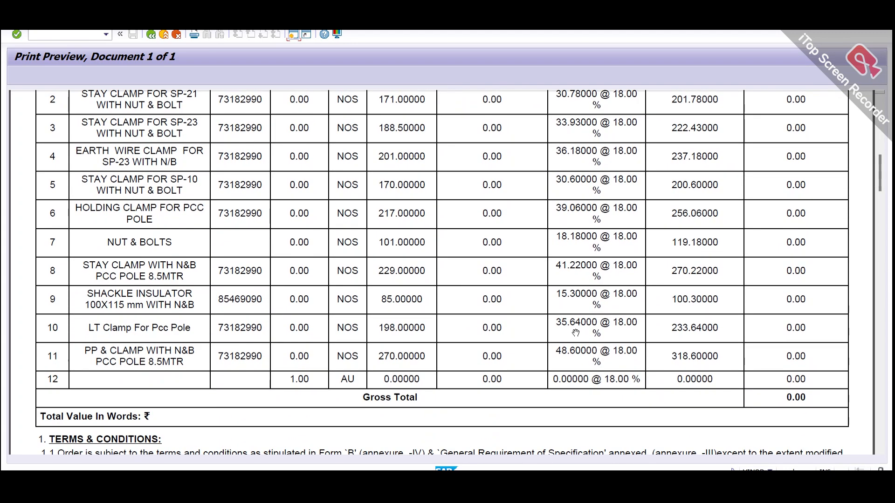
scroll(393, 249, "up", 7)
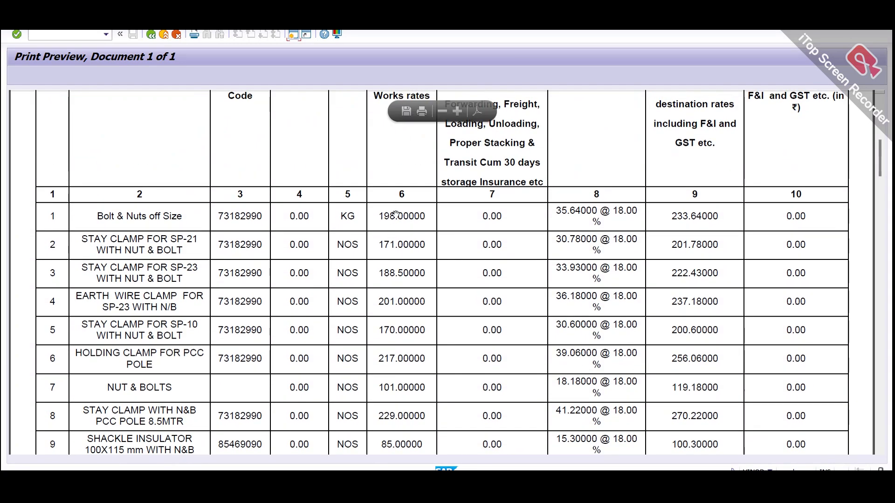
scroll(469, 240, "up", 6)
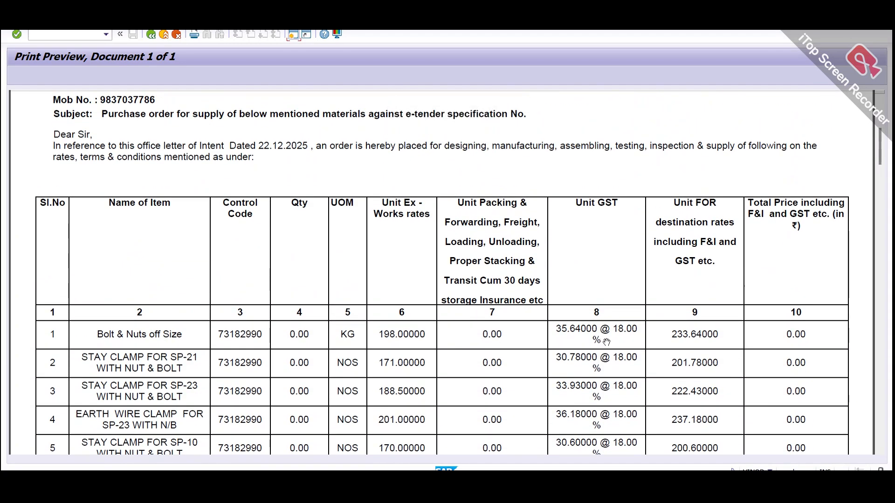
scroll(562, 336, "down", 1)
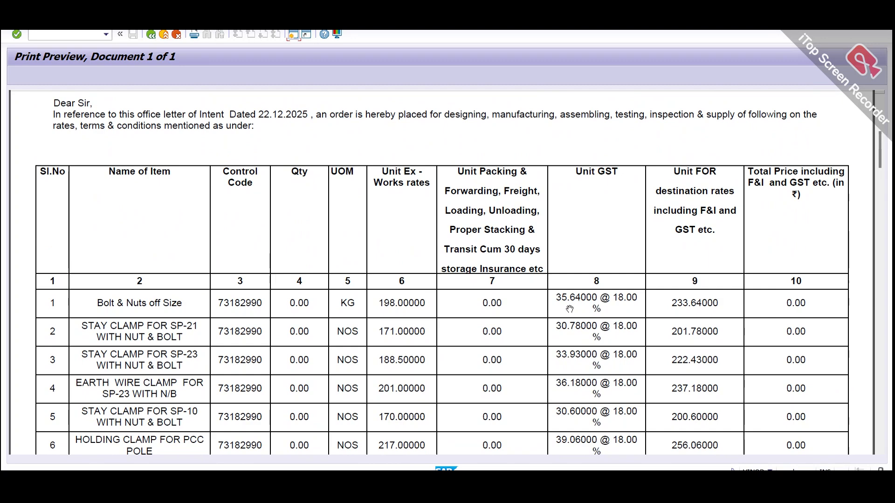
scroll(569, 309, "down", 1)
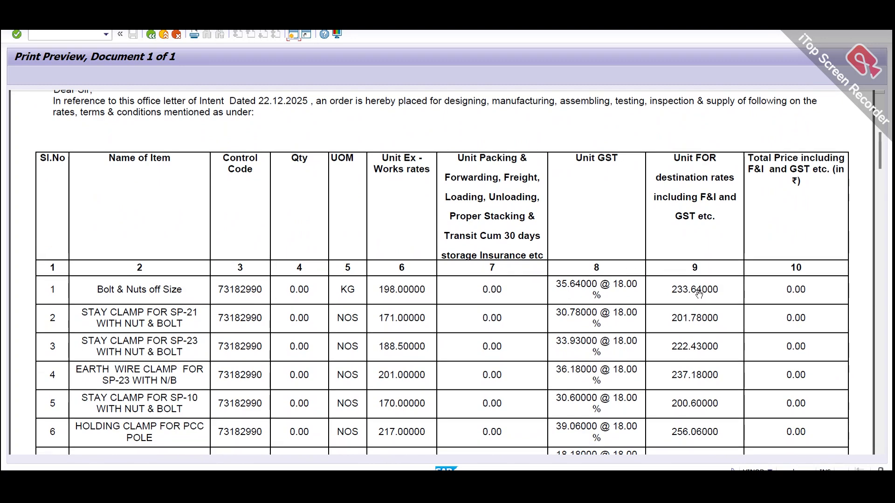
scroll(699, 296, "down", 10)
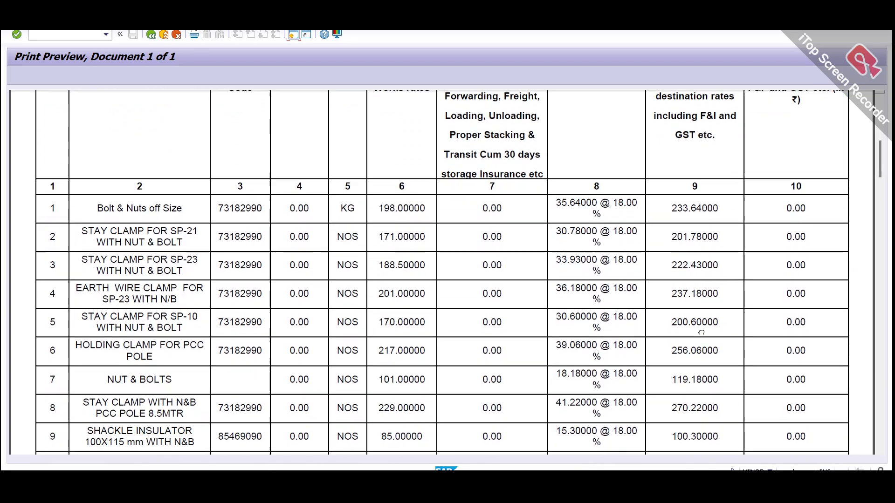
scroll(667, 309, "down", 15)
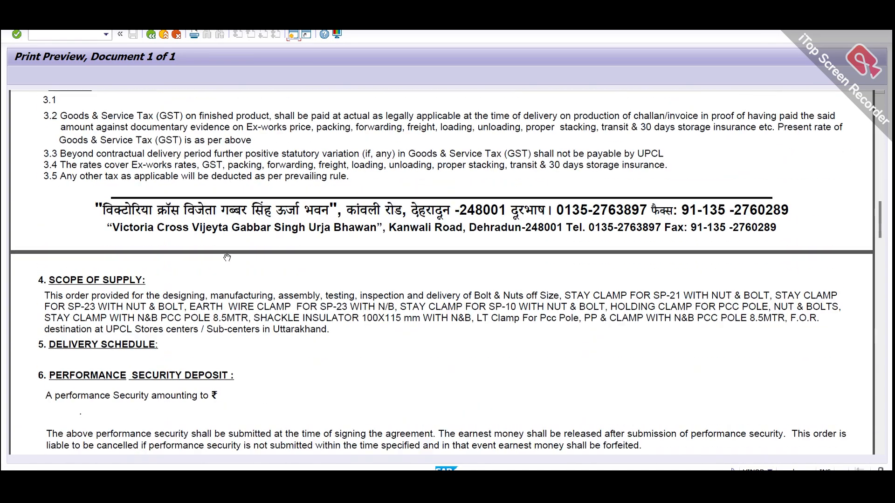
left_click(150, 34)
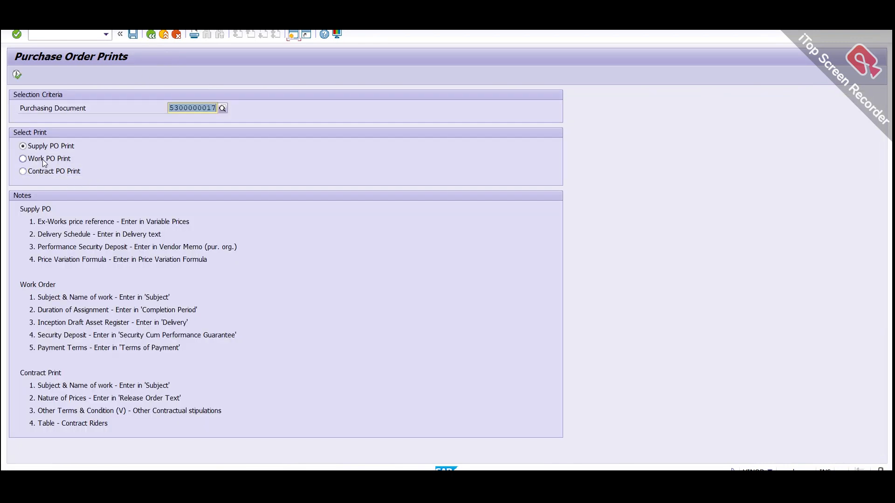
- Preview the purchasing document as a Work PO Print, look through its clauses to the end and close the preview
left_click(43, 159)
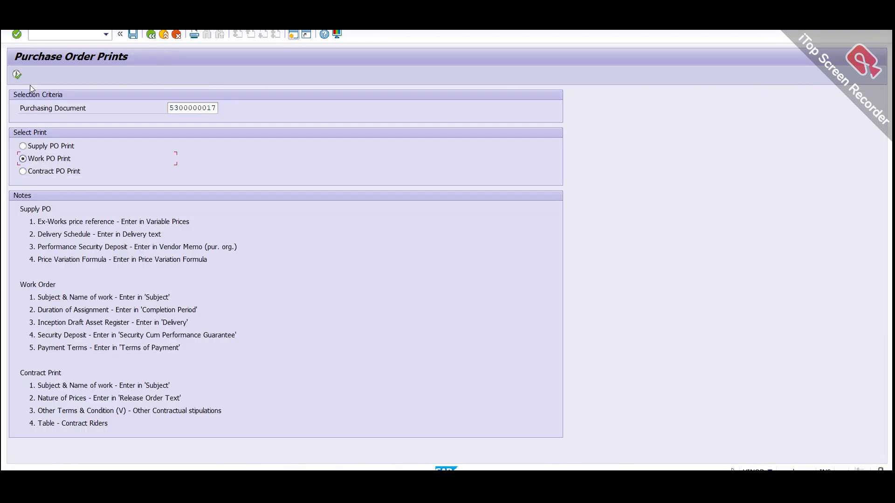
left_click(17, 74)
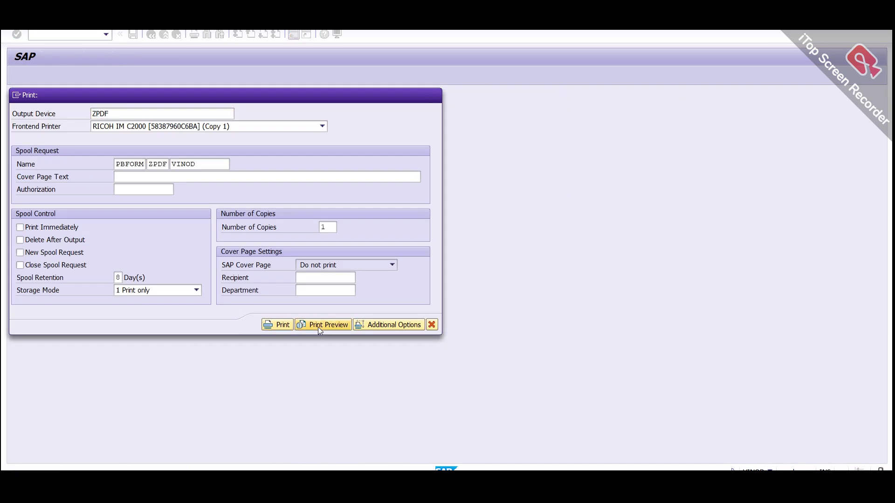
left_click(318, 325)
scroll(319, 339, "down", 3)
scroll(319, 339, "down", 20)
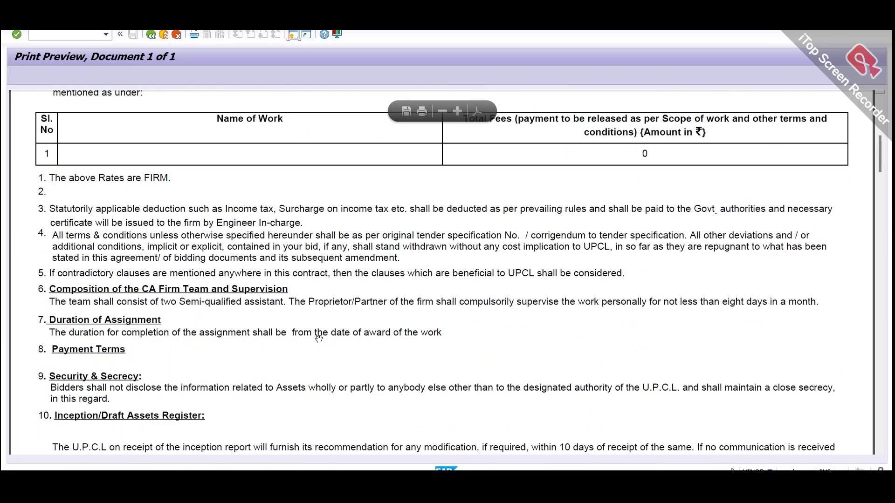
scroll(319, 339, "down", 20)
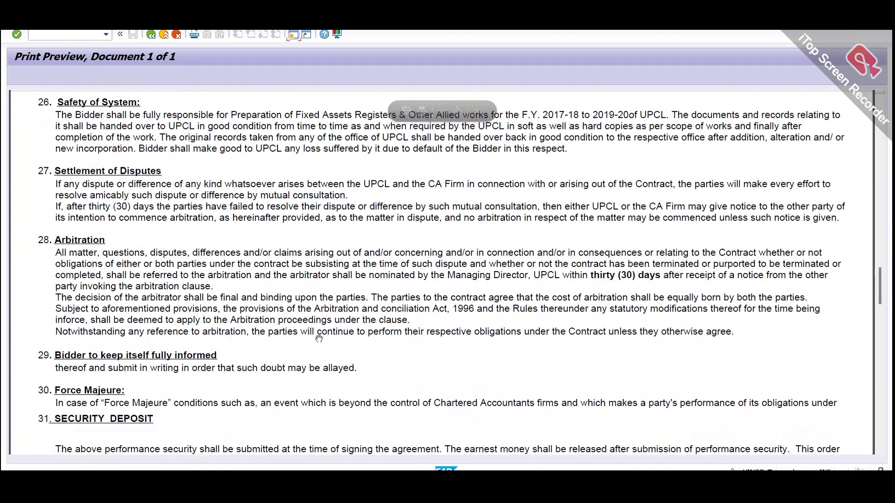
scroll(319, 339, "down", 10)
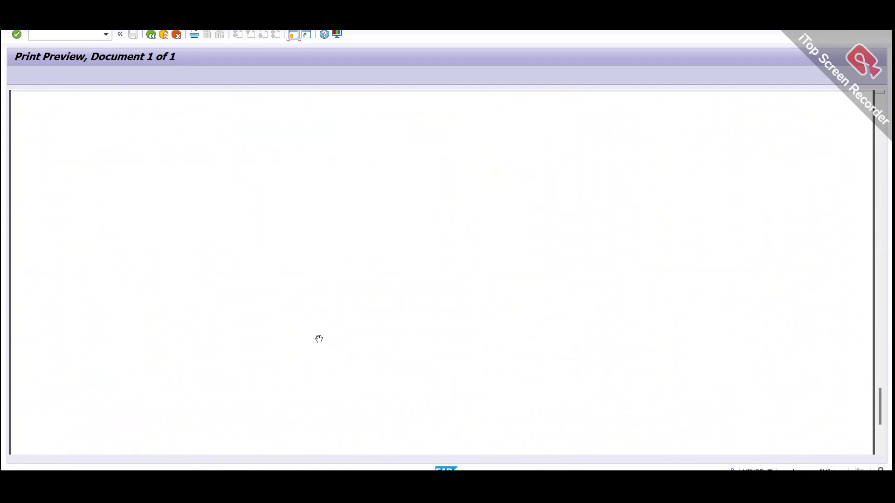
left_click(151, 35)
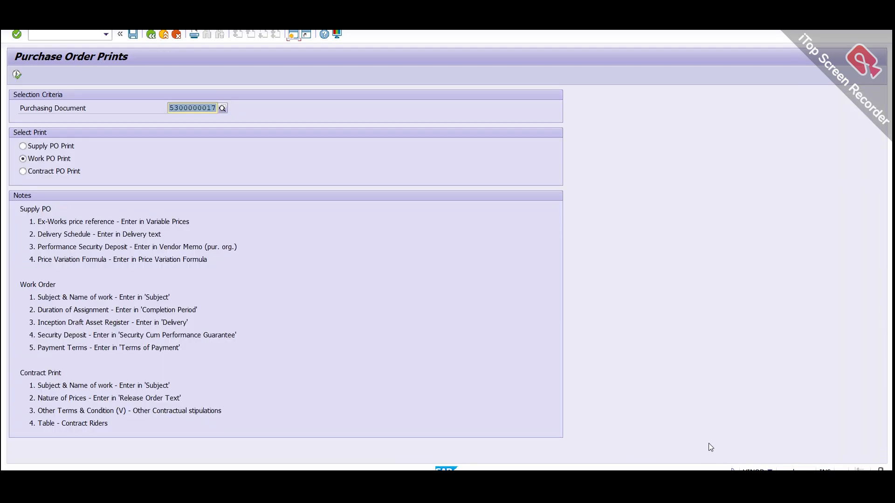